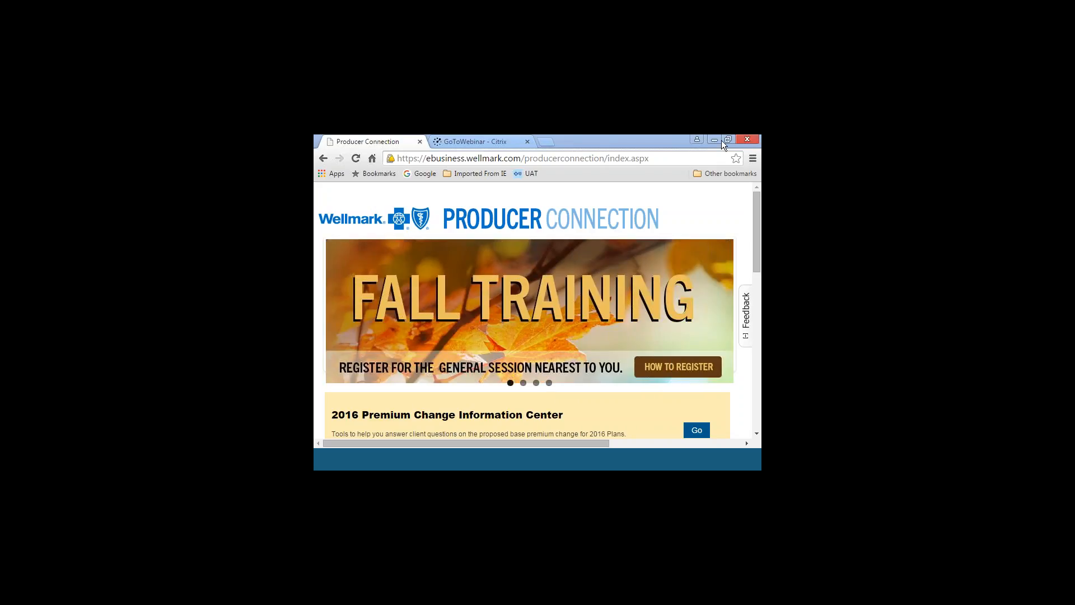
left_click(506, 143)
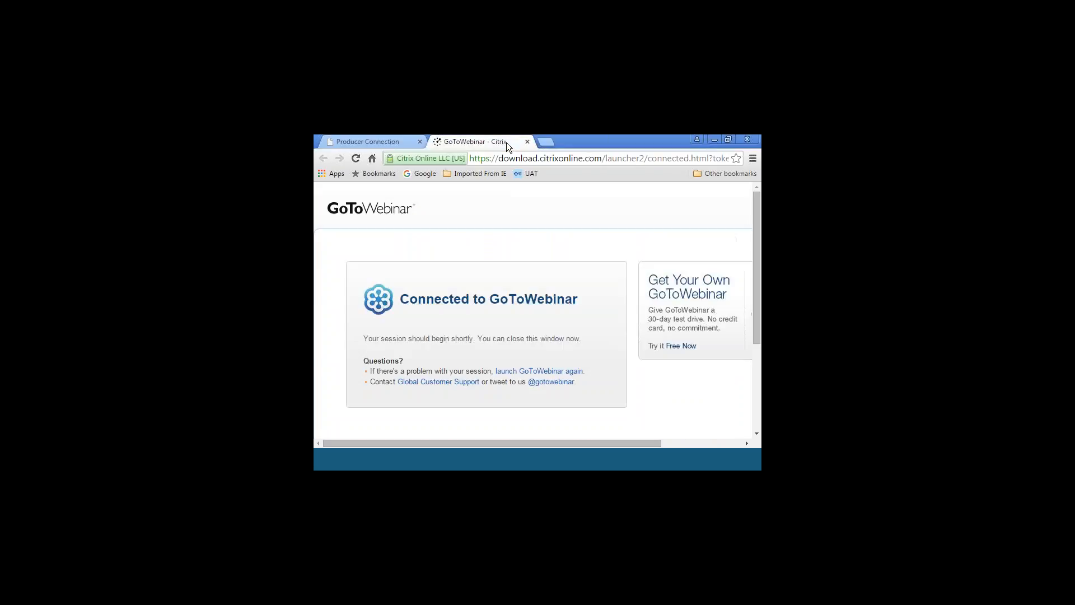
left_click(404, 141)
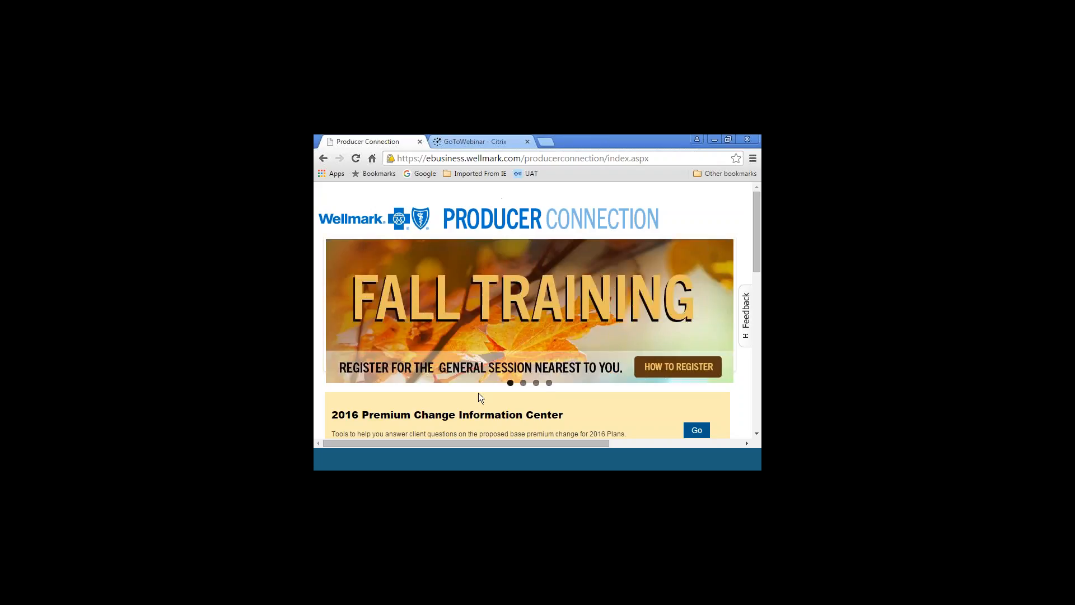
Open the QUE Training site from the QUE Learning Tools page and agree to its no-PHI notice
left_click_drag(481, 440, 615, 447)
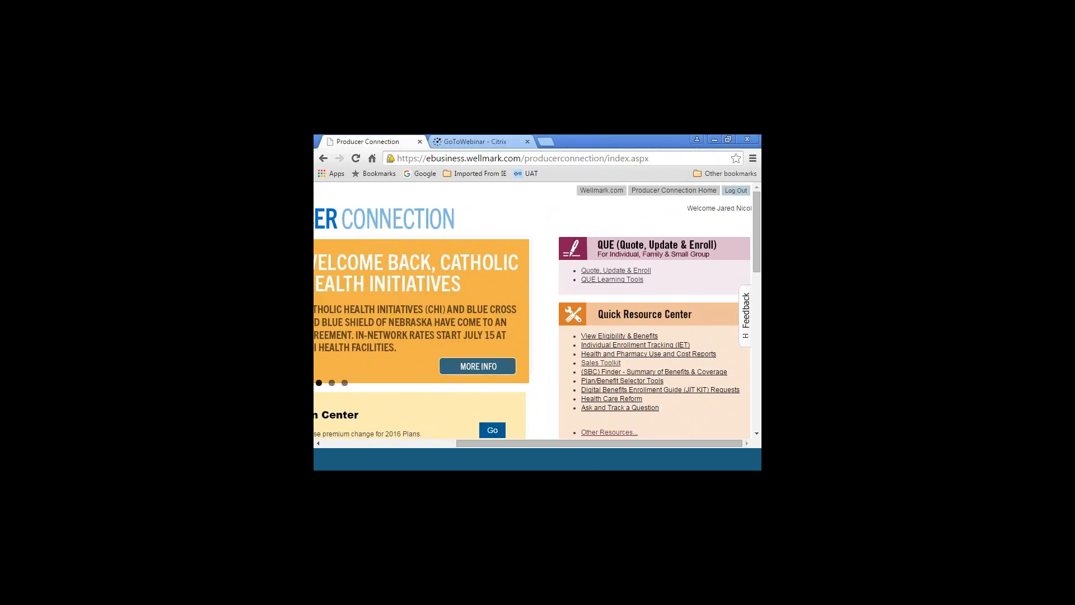
left_click(615, 280)
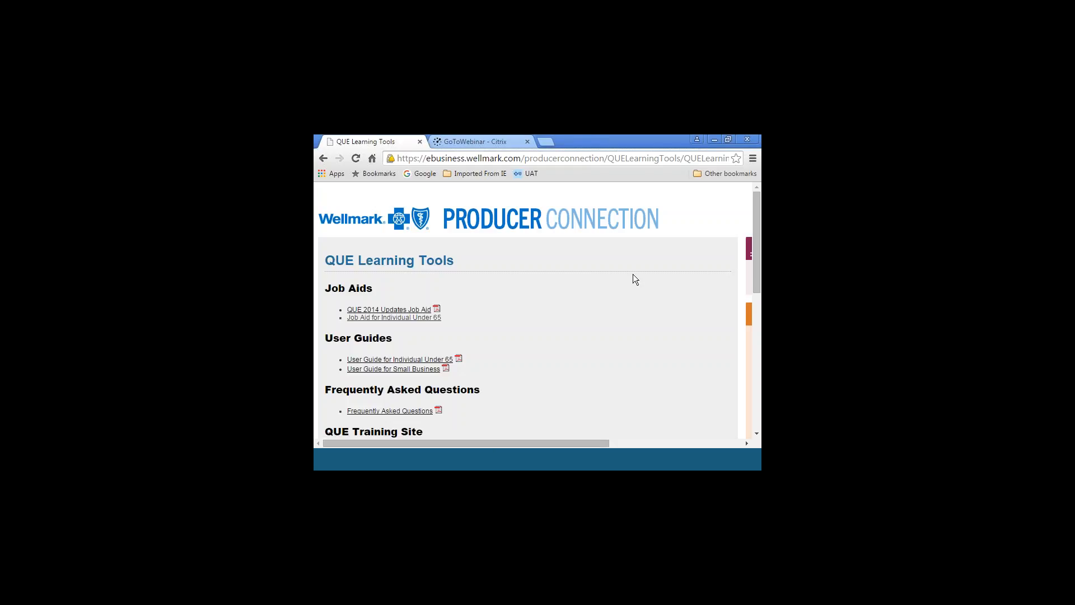
left_click(757, 433)
left_click(757, 433)
left_click(757, 433)
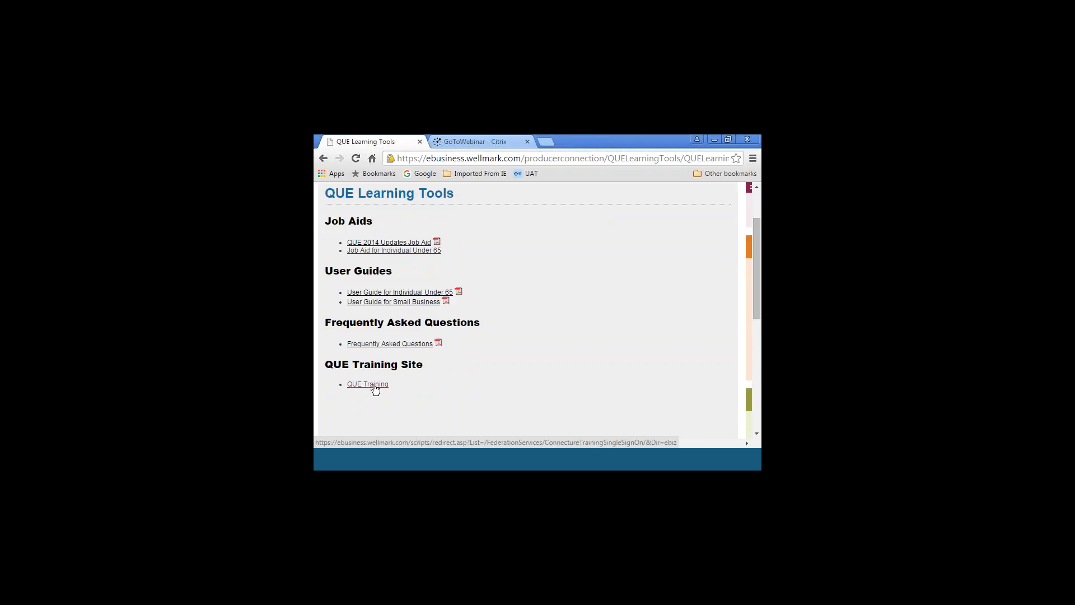
left_click(374, 385)
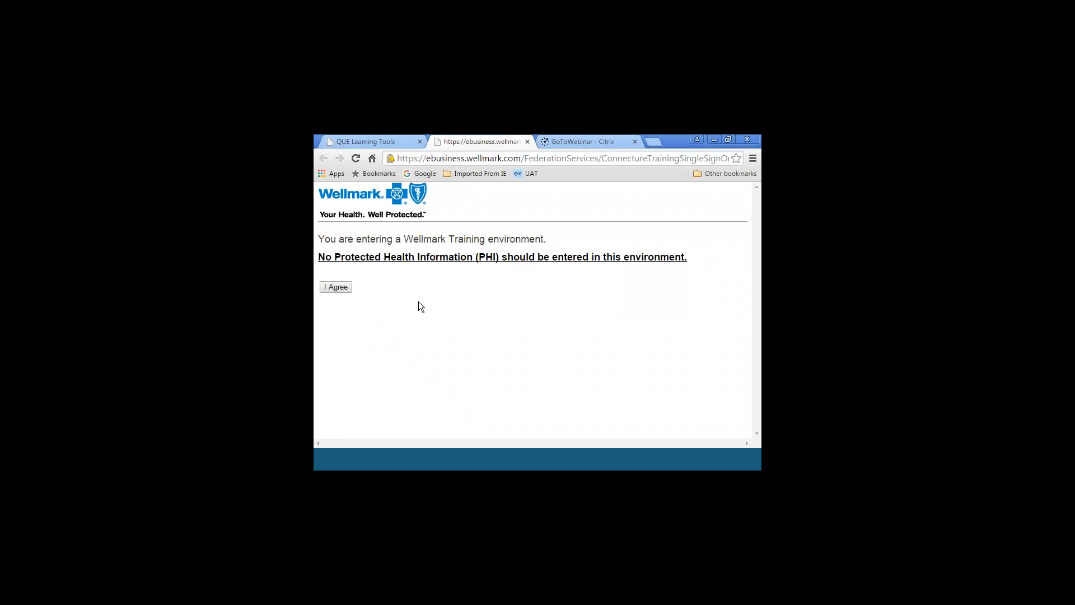
left_click(343, 287)
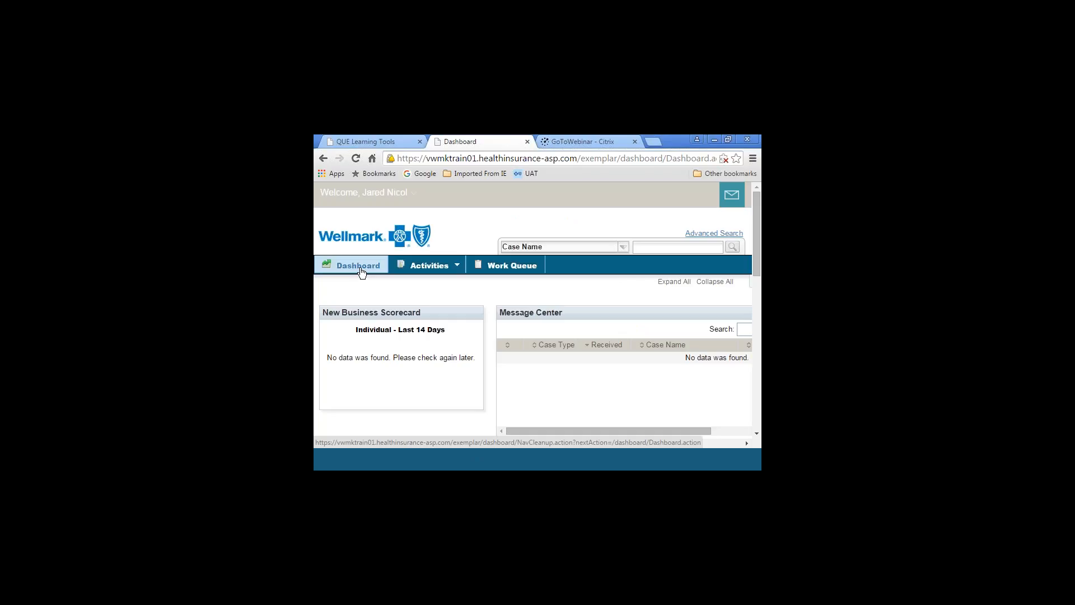
Browse the available widgets and layout options in the dashboard settings, and examine the Message Center columns
left_click(457, 271)
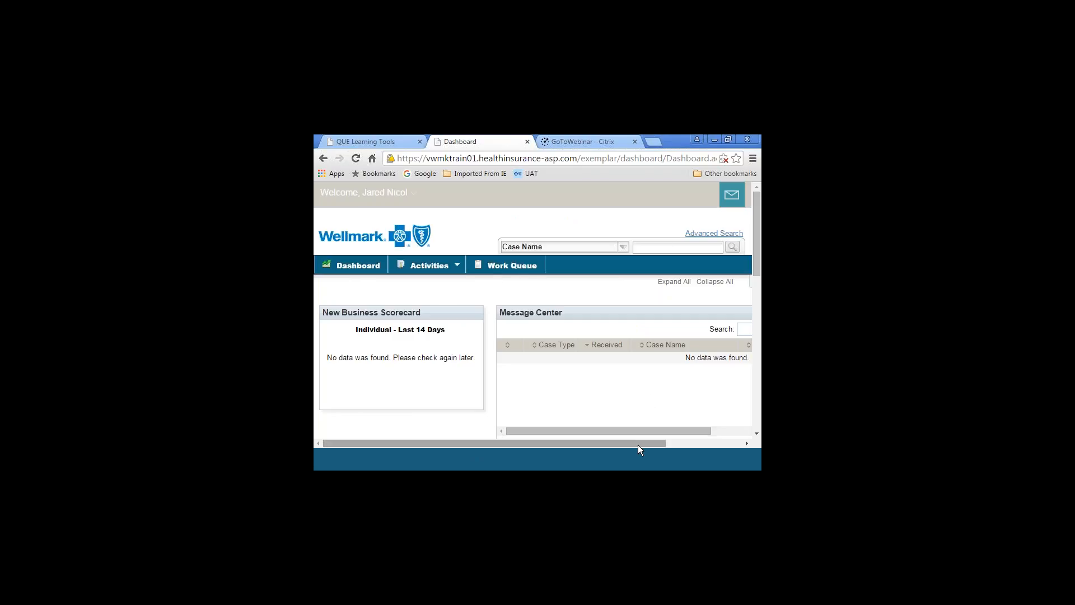
left_click_drag(639, 443, 734, 441)
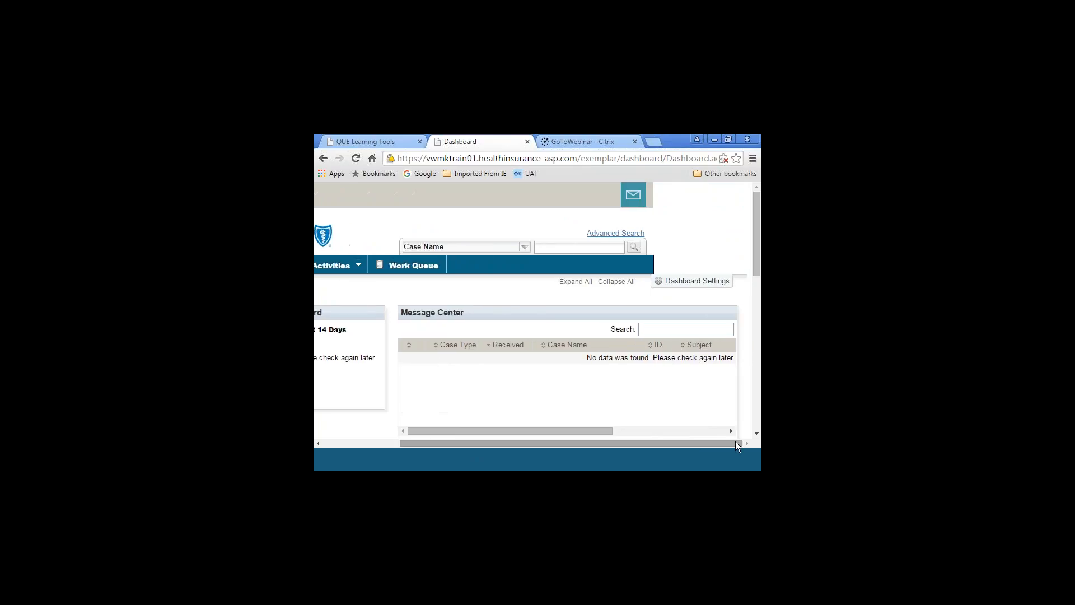
left_click(684, 284)
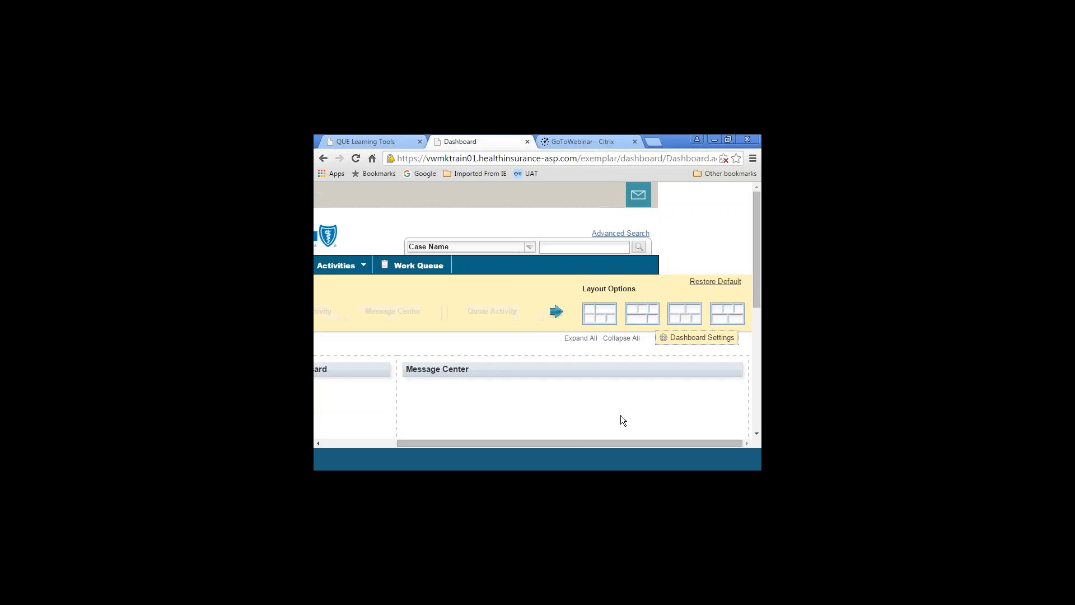
left_click_drag(627, 441, 527, 440)
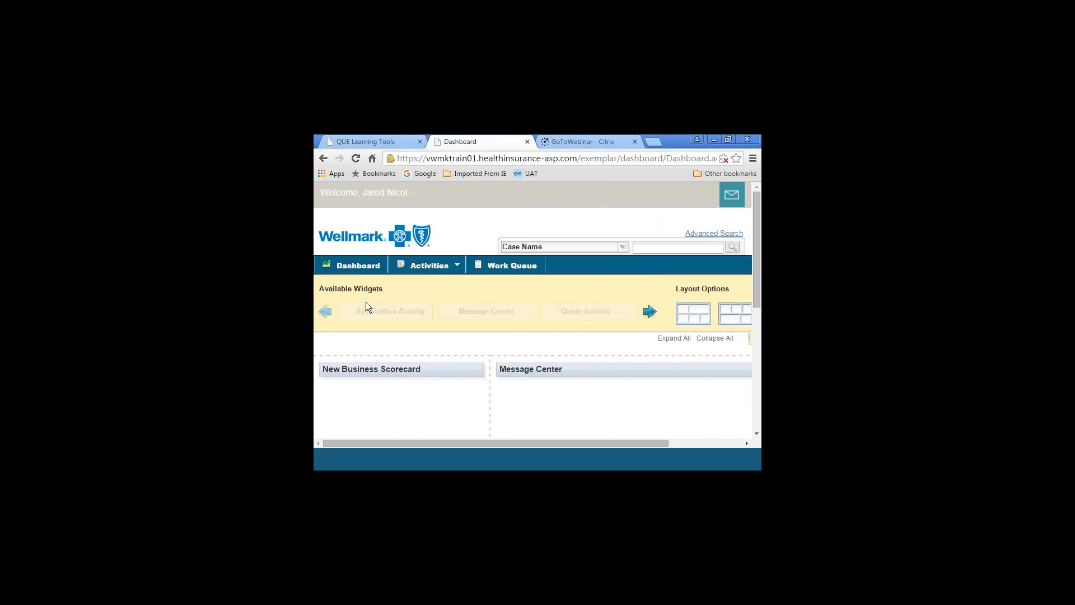
left_click(649, 312)
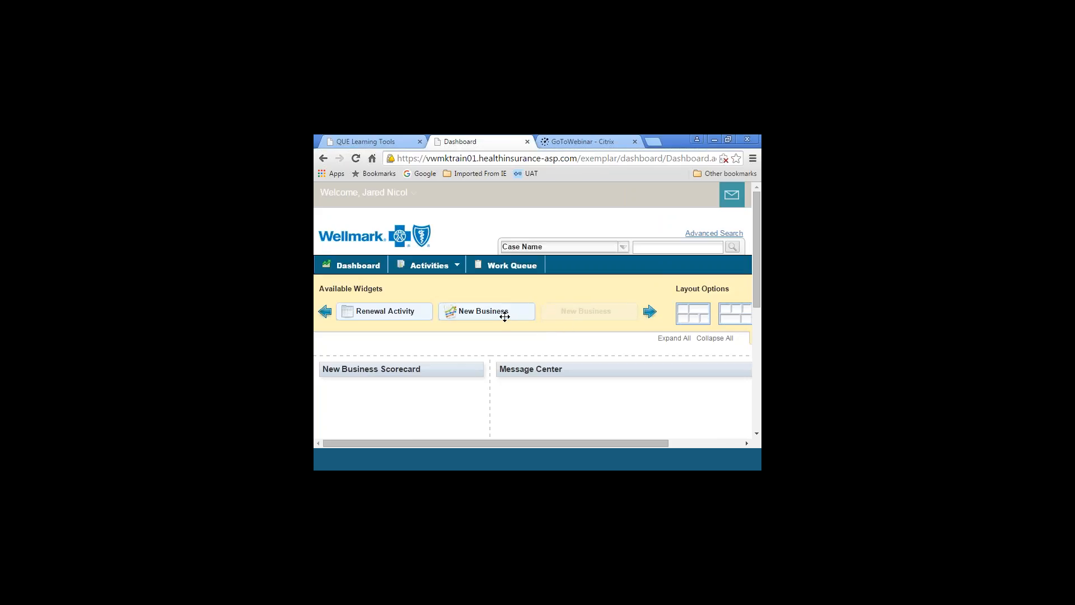
mouse_move(498, 310)
left_mouse_down()
mouse_move(489, 355)
mouse_move(493, 296)
left_mouse_up()
left_click(705, 344)
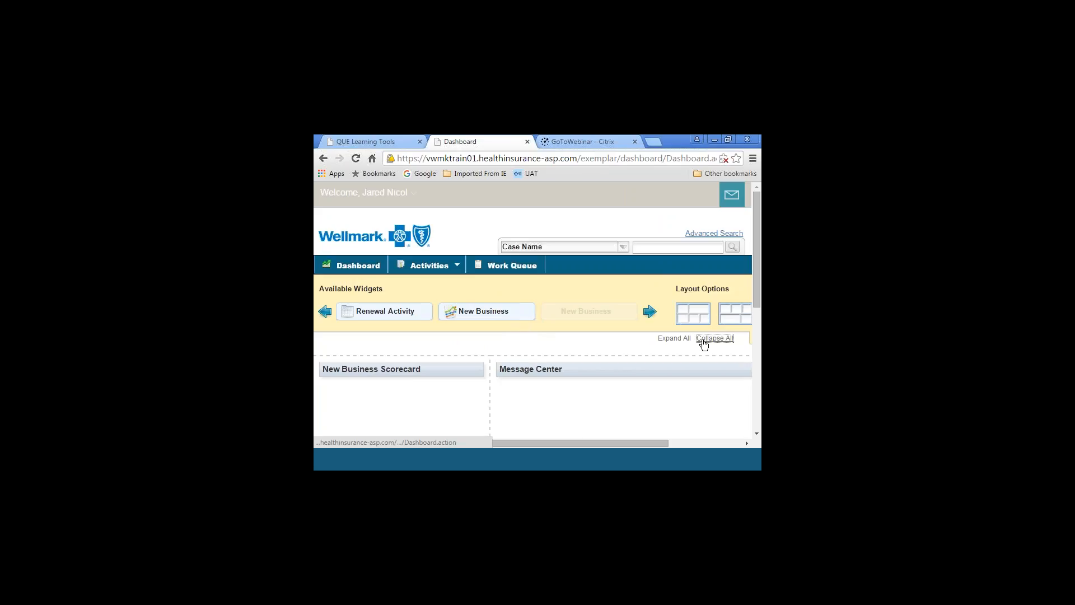
left_click_drag(635, 443, 742, 431)
left_click(715, 344)
left_click(716, 344)
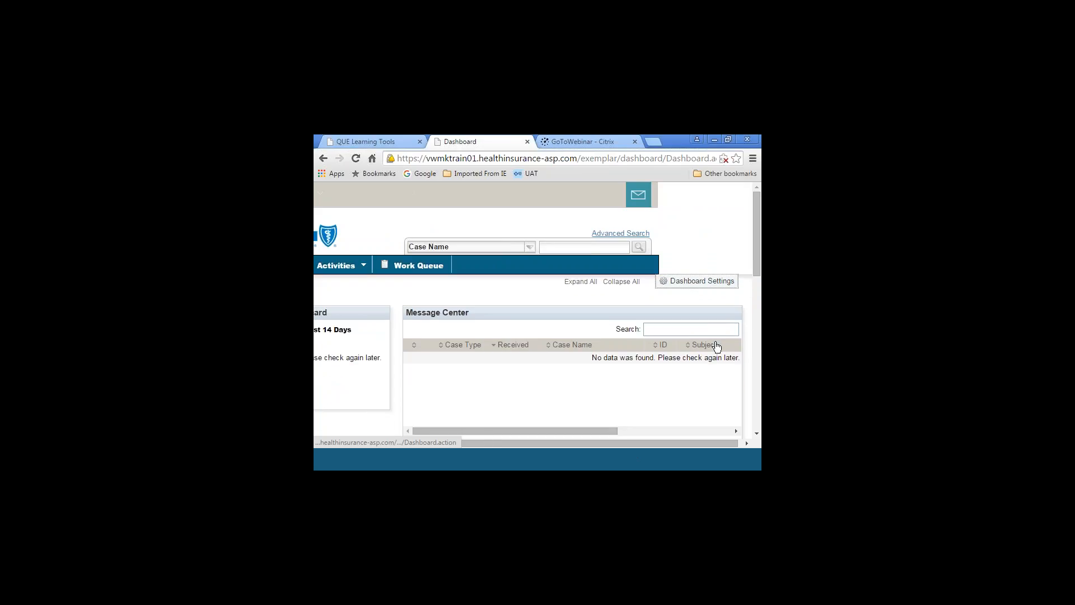
left_click(642, 431)
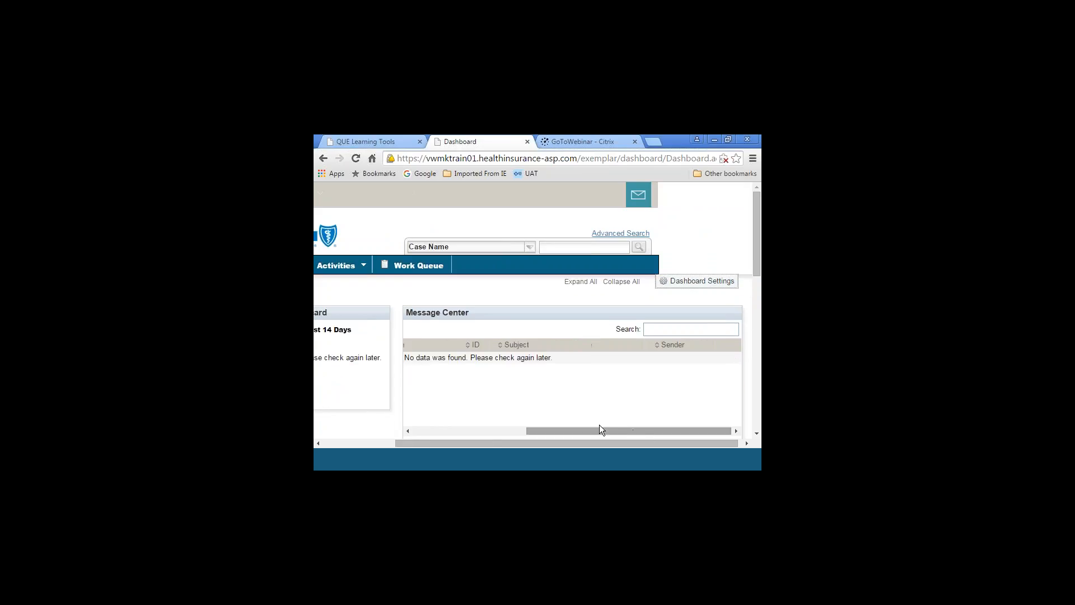
left_click_drag(562, 443, 412, 430)
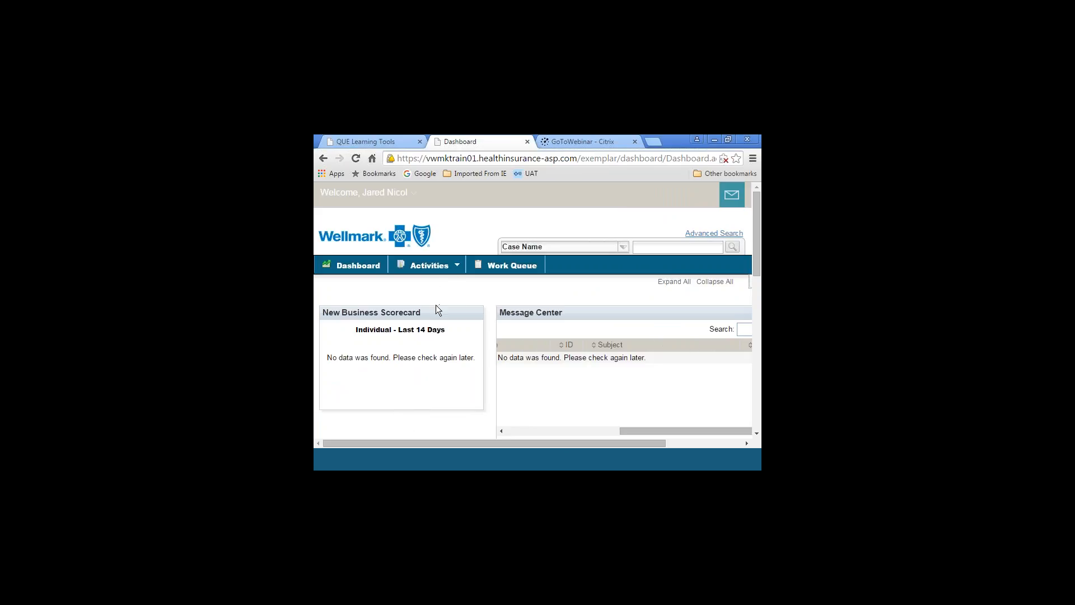
Start a new Individual and Family quote
mouse_move(439, 310)
left_click(458, 266)
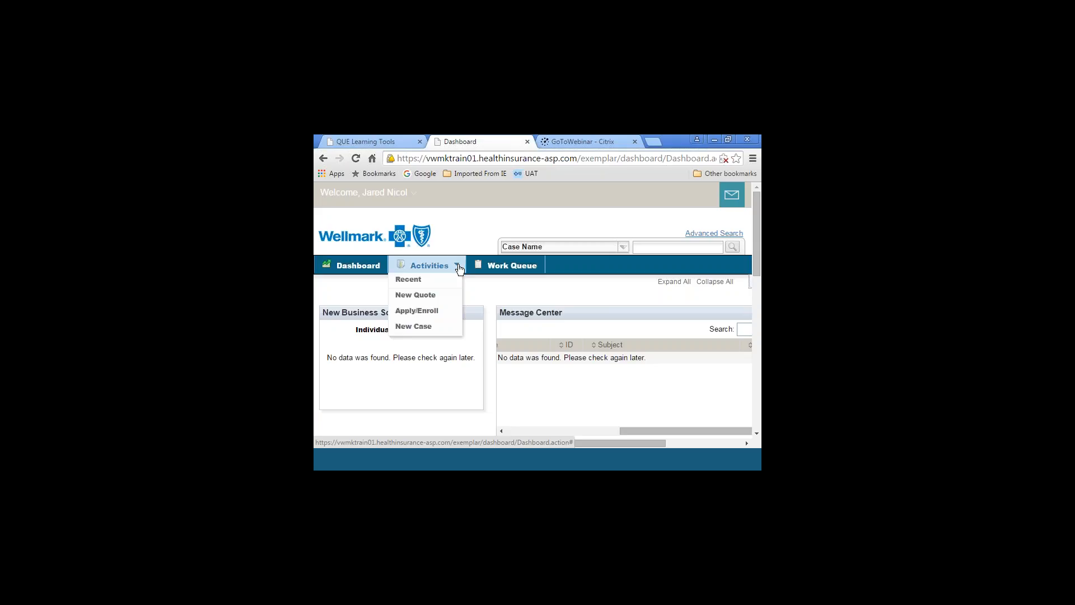
mouse_move(446, 296)
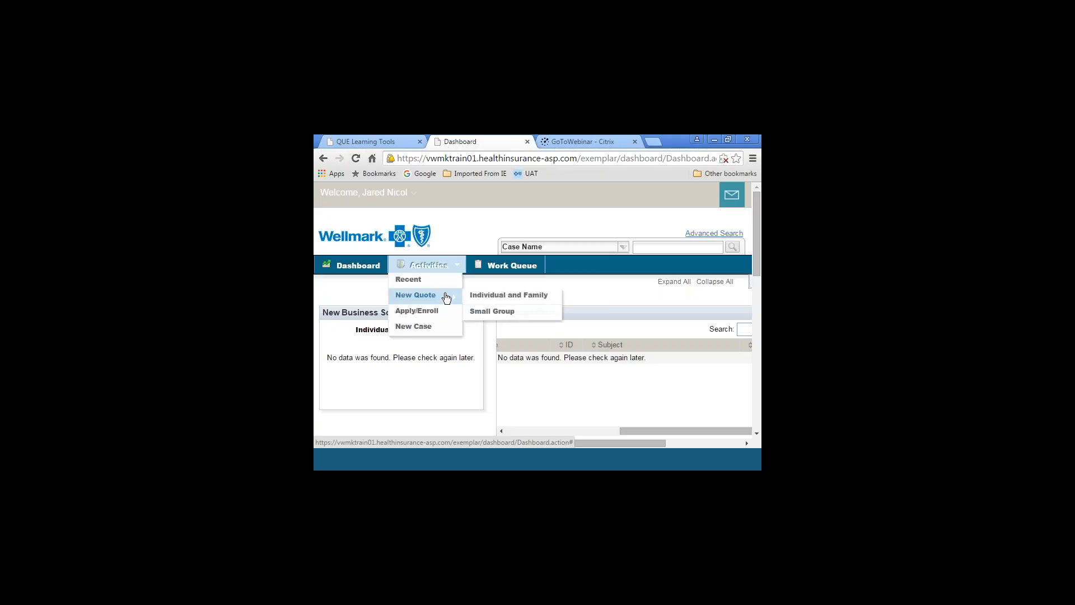
left_click(484, 296)
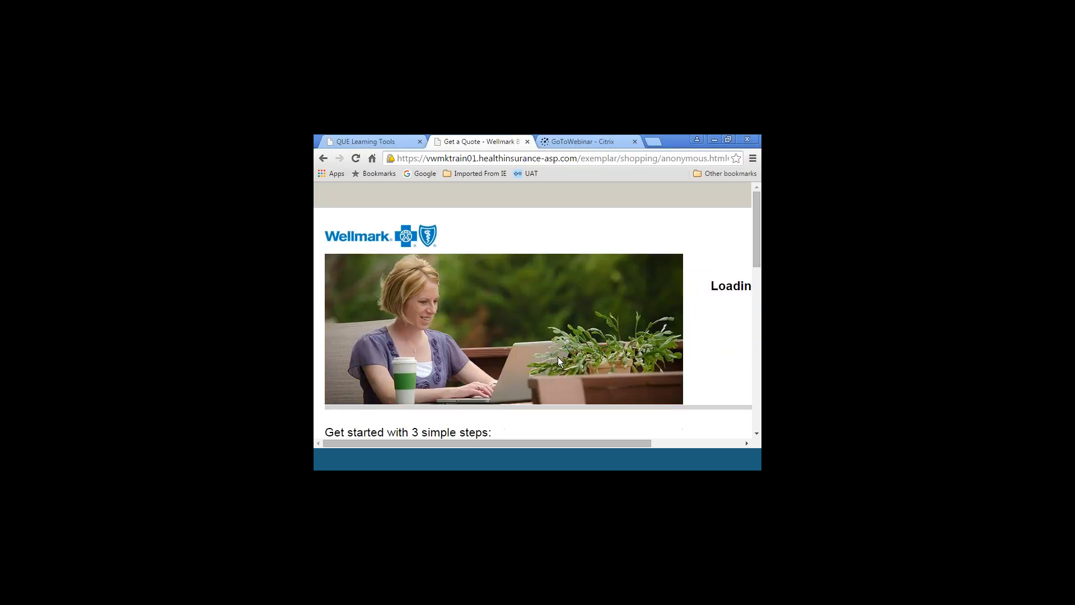
Open the existing-member lookup from the Get a Quote page, examine its search fields, and close it
left_click_drag(535, 443, 641, 435)
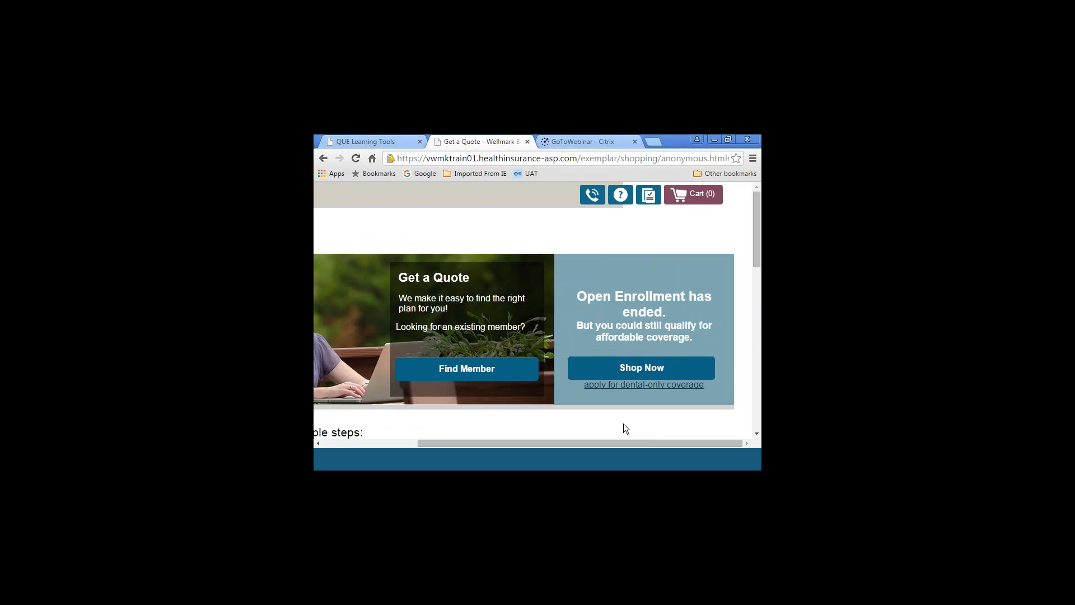
mouse_move(626, 445)
left_mouse_down()
mouse_move(539, 429)
mouse_move(610, 435)
left_mouse_up()
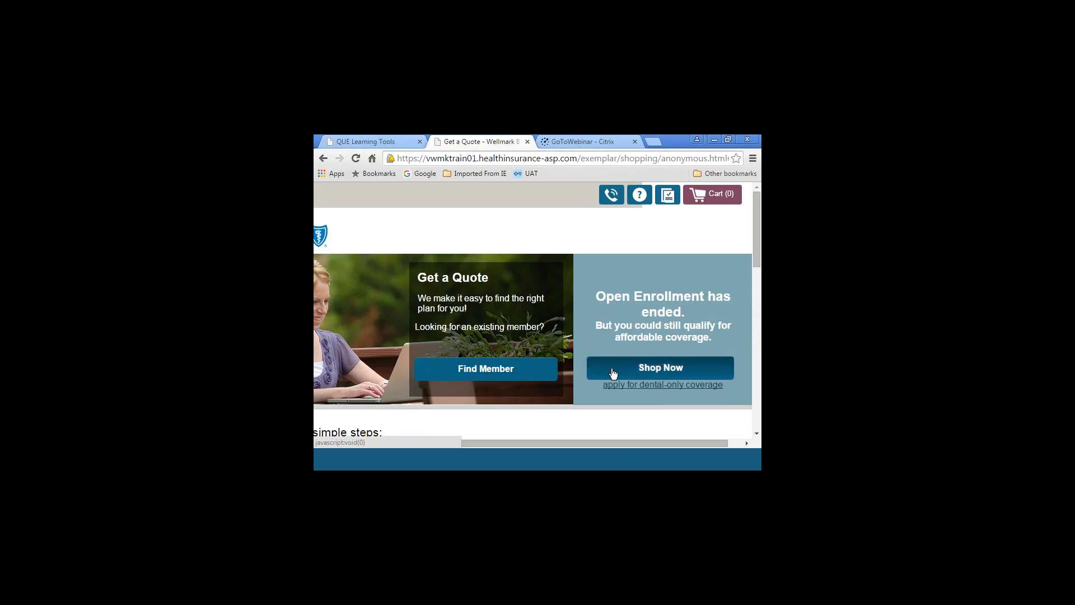
left_click(501, 372)
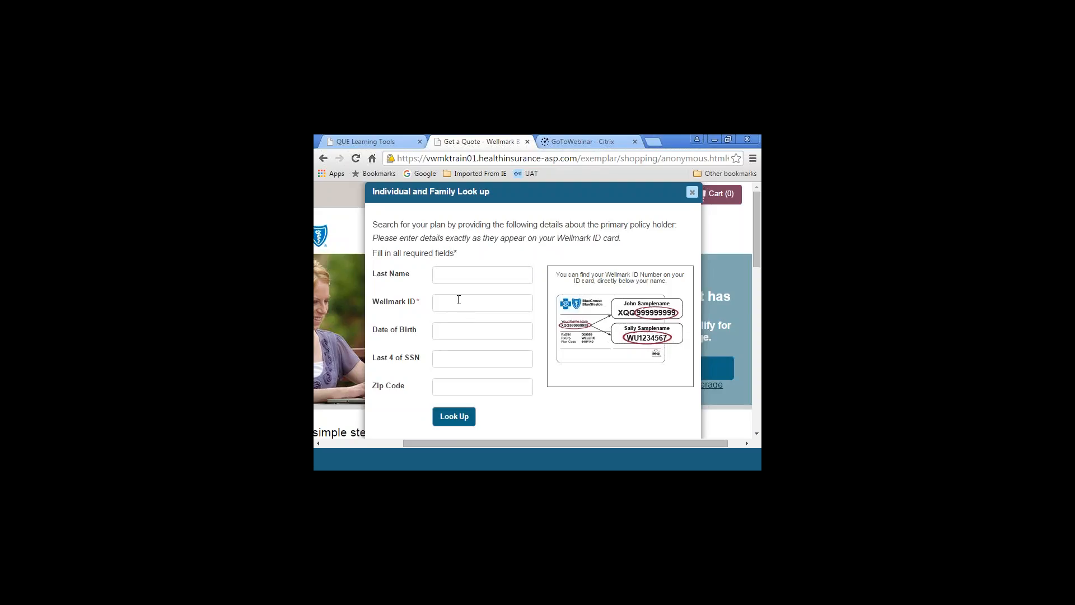
left_click(449, 338)
left_click(692, 192)
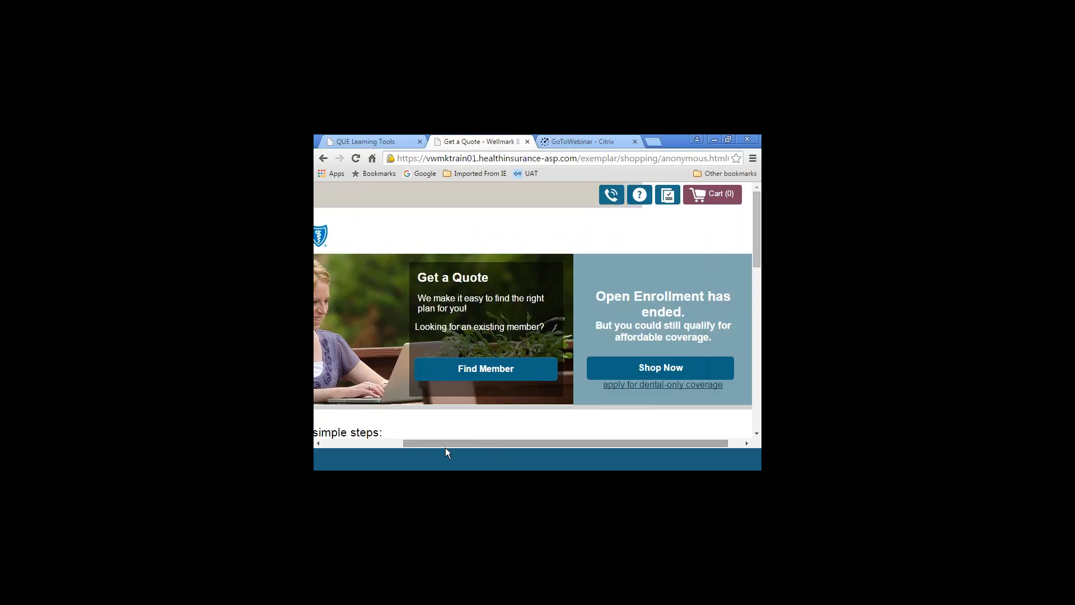
Start shopping for coverage outside open enrollment from the Get a Quote page
left_click(388, 442)
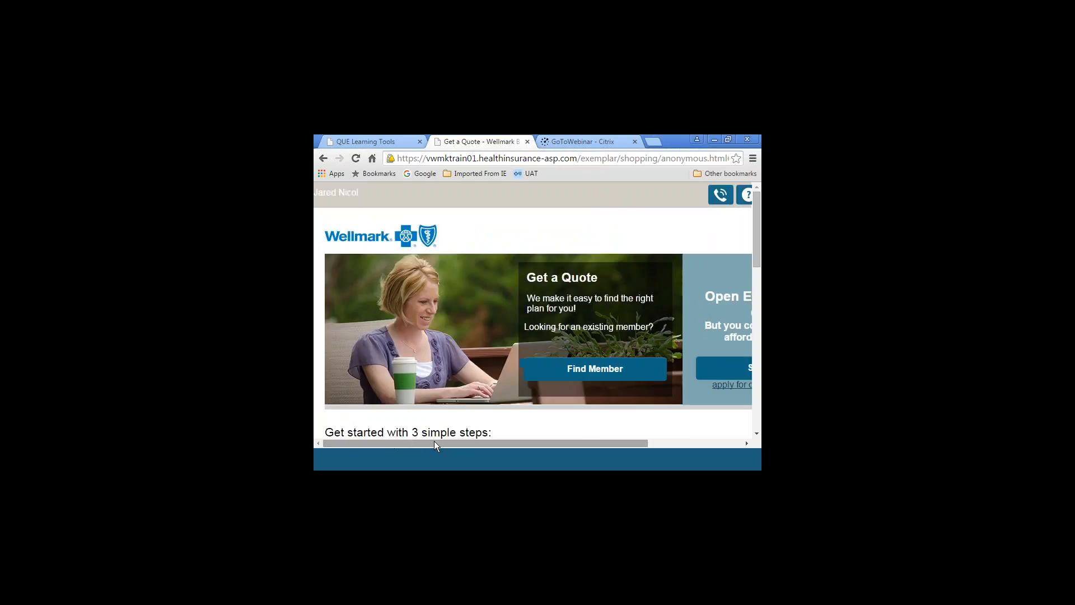
left_click(747, 443)
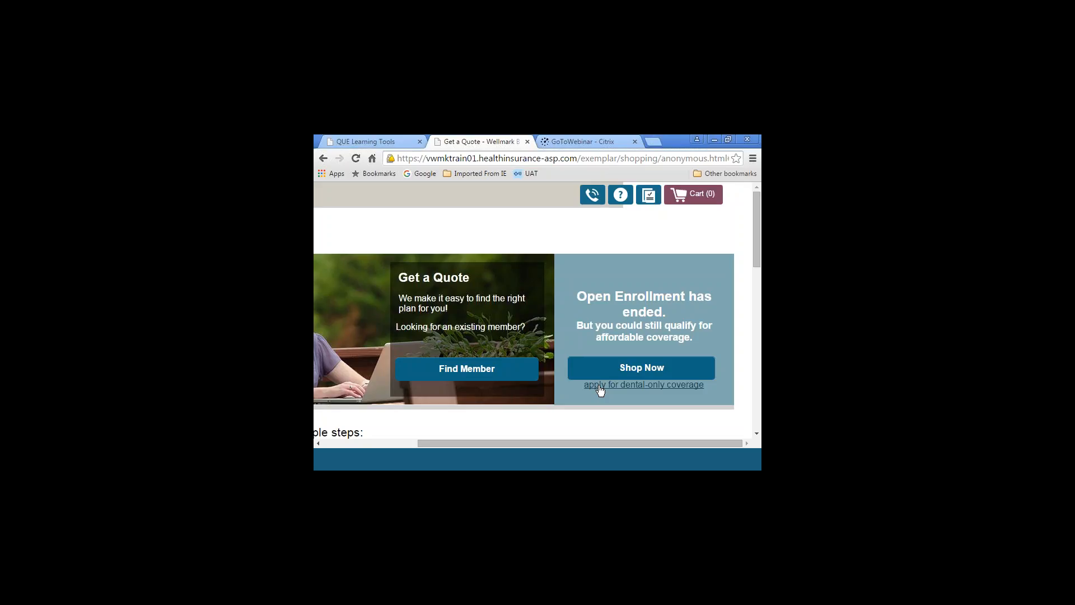
left_click(629, 371)
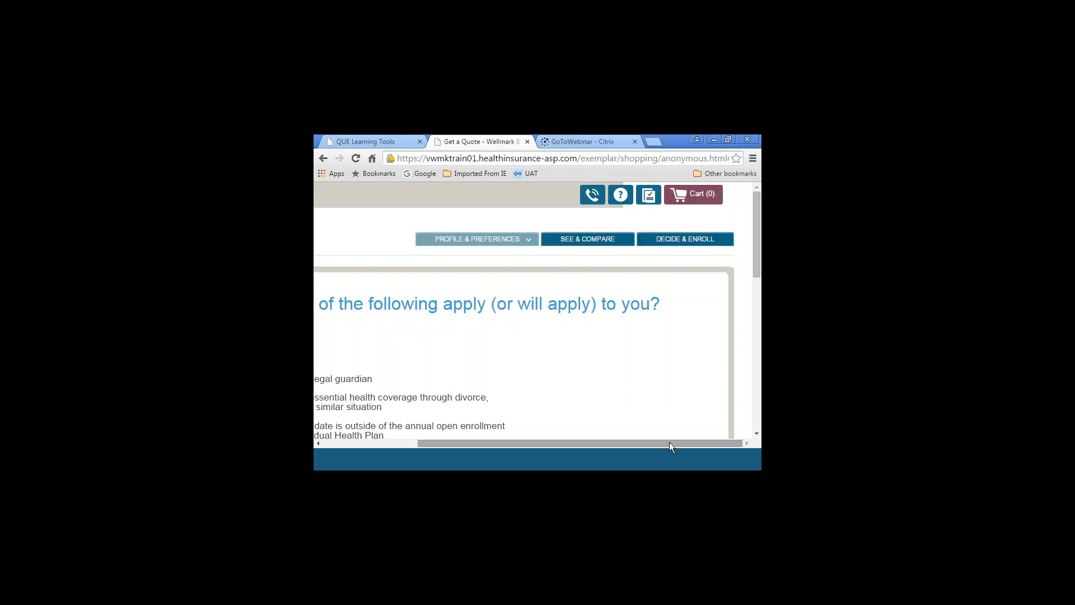
Choose involuntary loss of essential health coverage through divorce, turning 26 or other similar situation as the qualifying event
left_click_drag(670, 442, 575, 440)
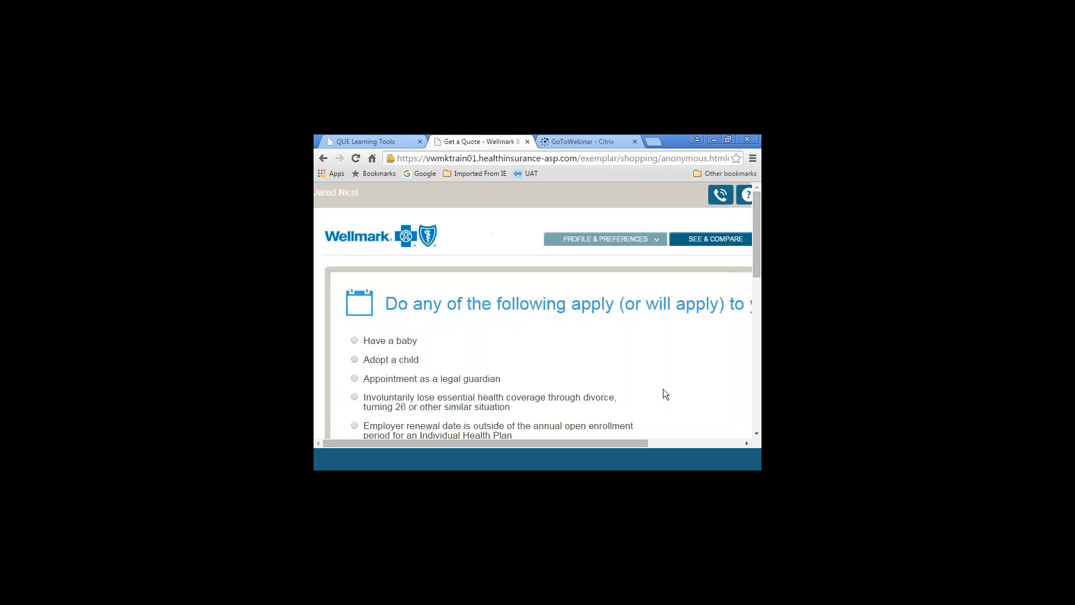
left_click(757, 434)
left_click(757, 434)
left_click(757, 435)
left_click(757, 434)
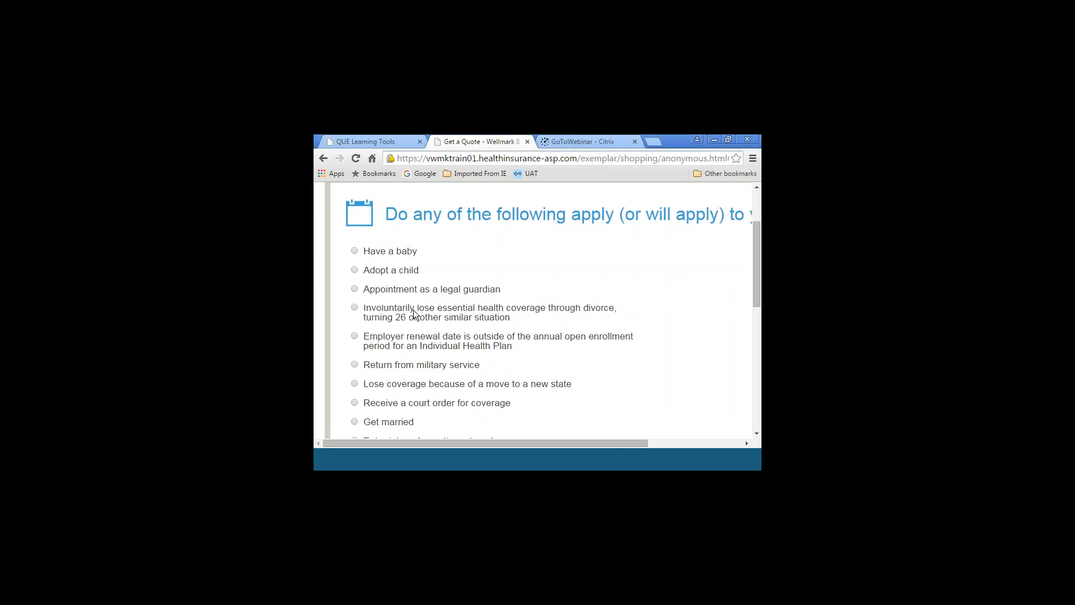
left_click(354, 306)
Set the qualifying event date to 10/31/2015 and continue to the household details
left_click_drag(549, 442, 656, 429)
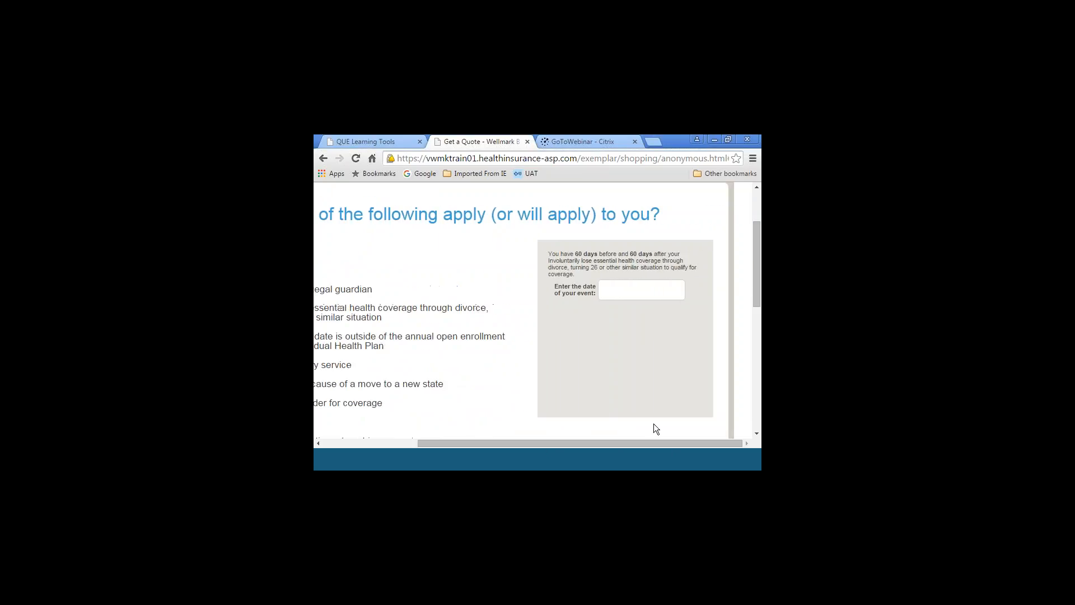
left_click(610, 291)
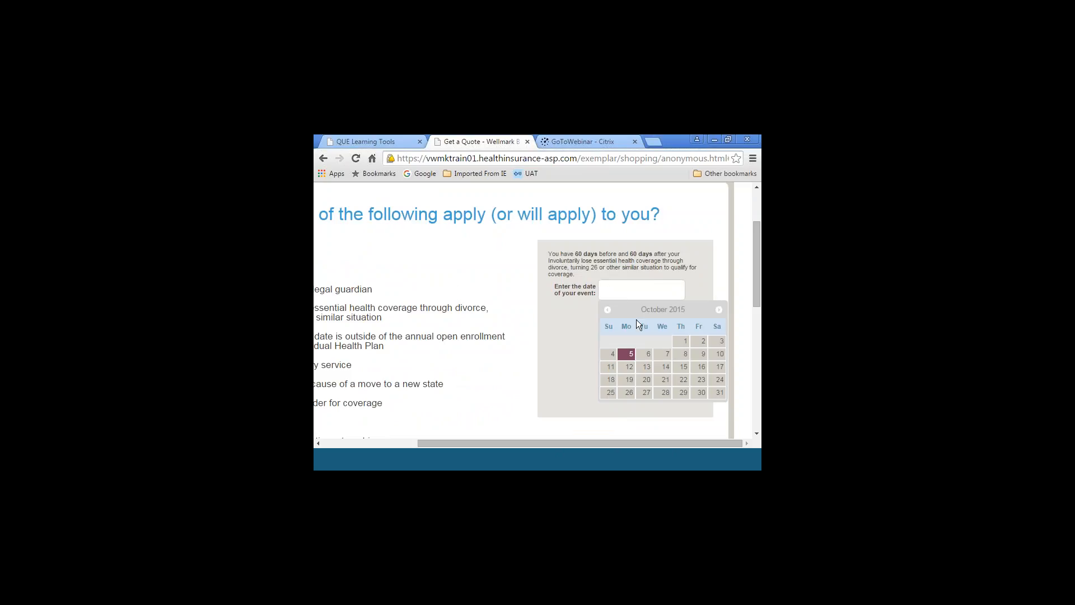
left_click(720, 395)
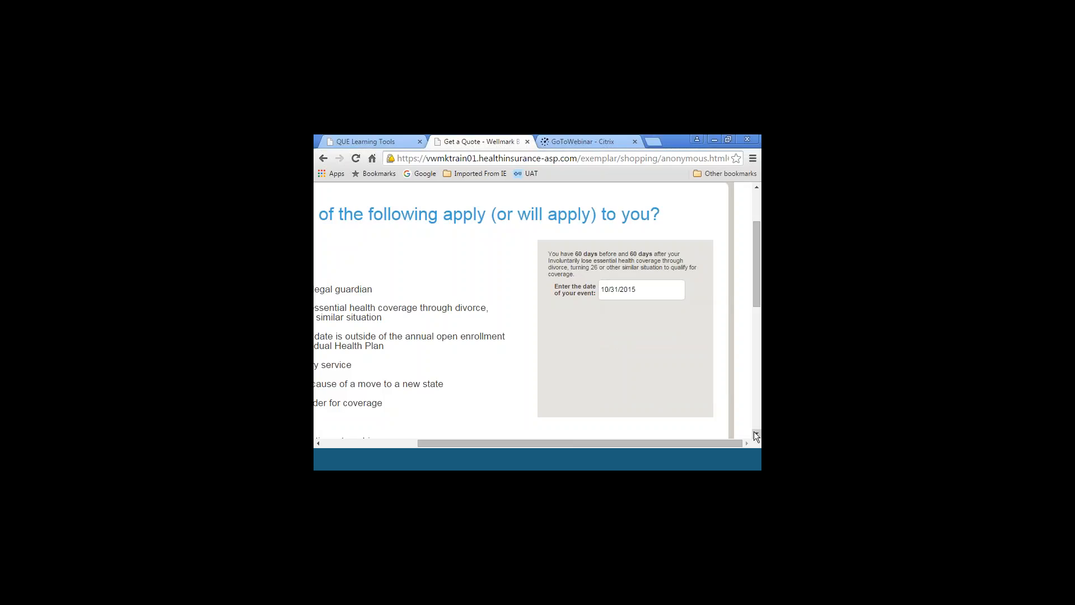
scroll(756, 434, "down", 3)
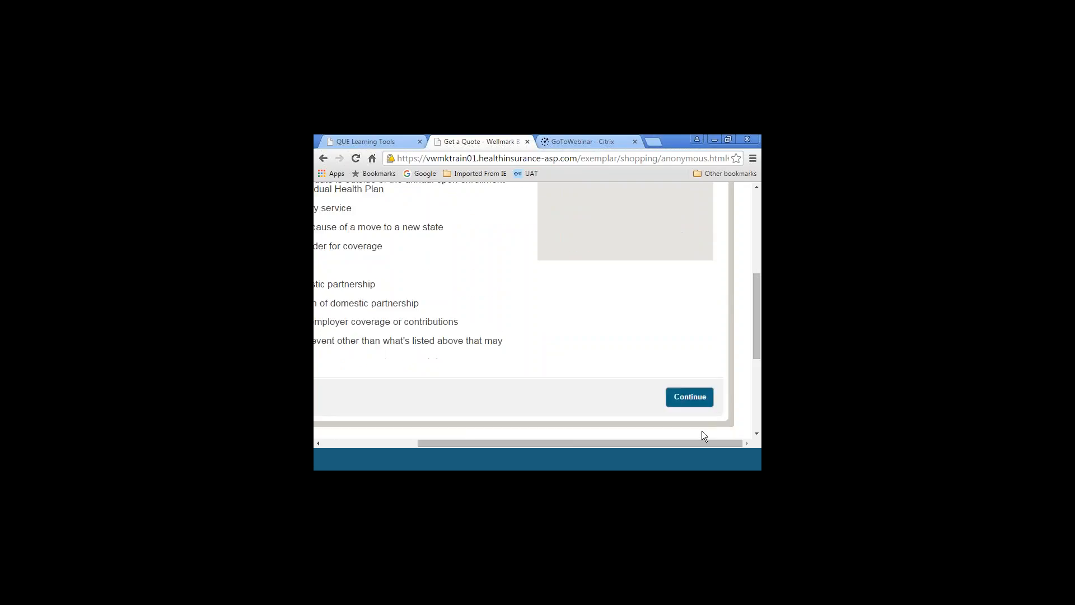
left_click(687, 397)
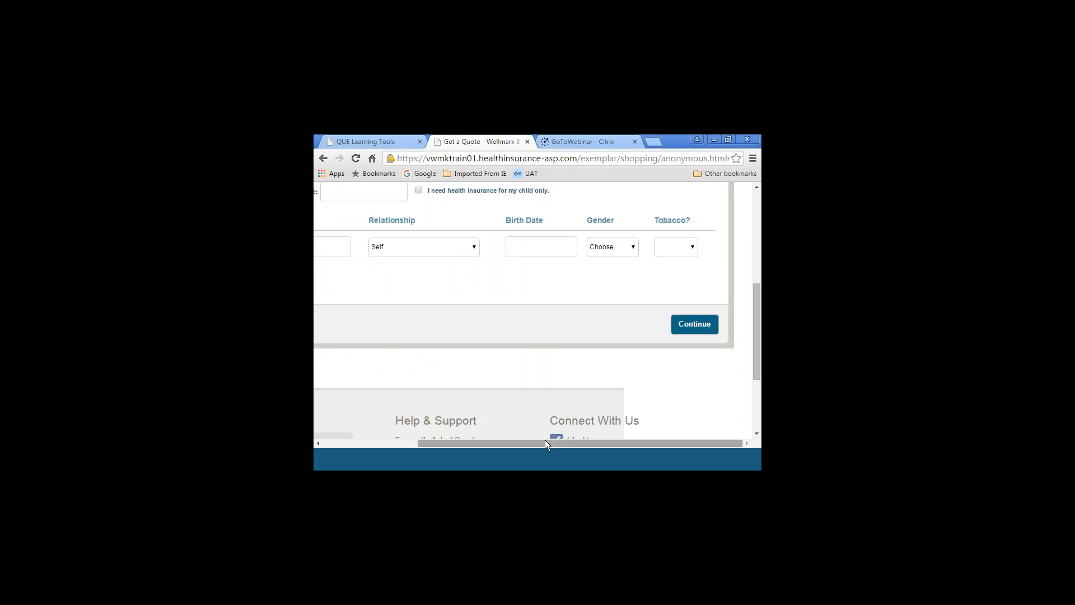
Enter the household ZIP code and the applicant's first name and date of birth, with the relationship kept as Self
left_click_drag(544, 442, 448, 442)
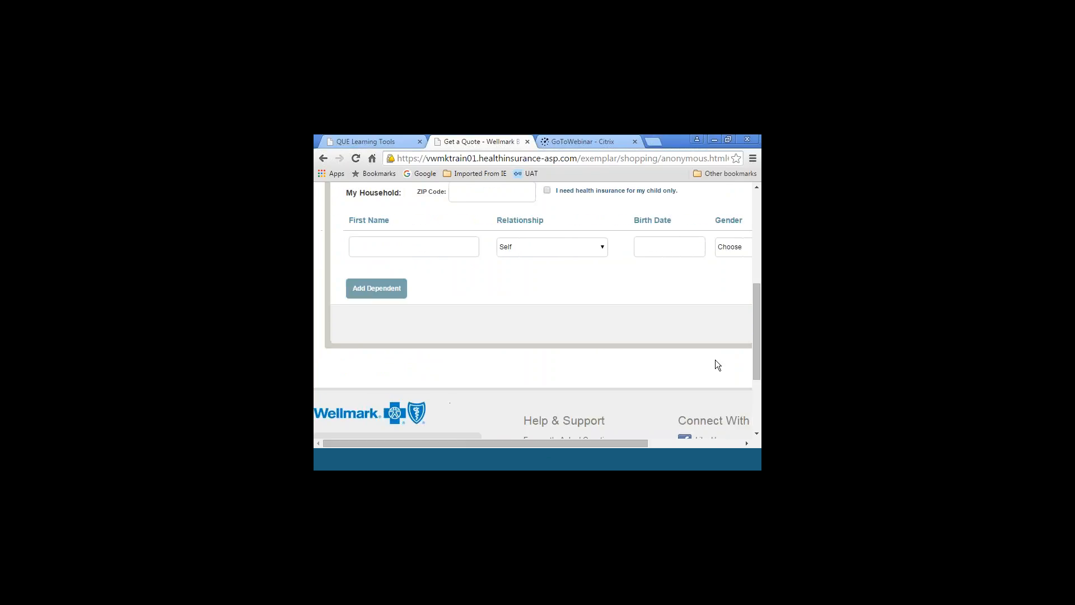
scroll(757, 365, "up", 2)
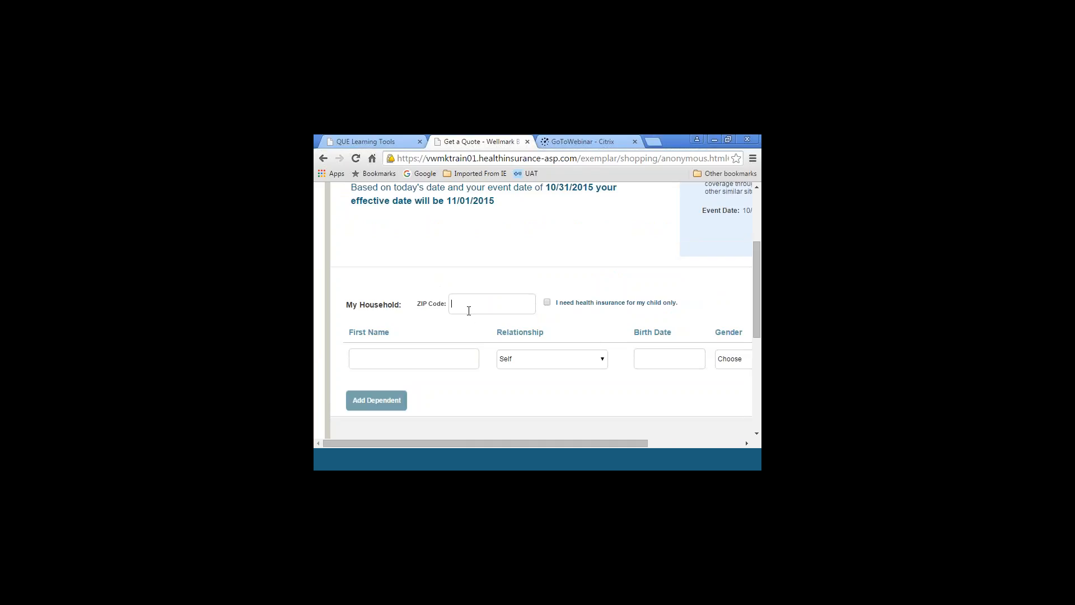
type("5013")
left_click(391, 364)
type("Jil")
type("10/05/20")
key("BackSpace")
key("BackSpace")
type("1989")
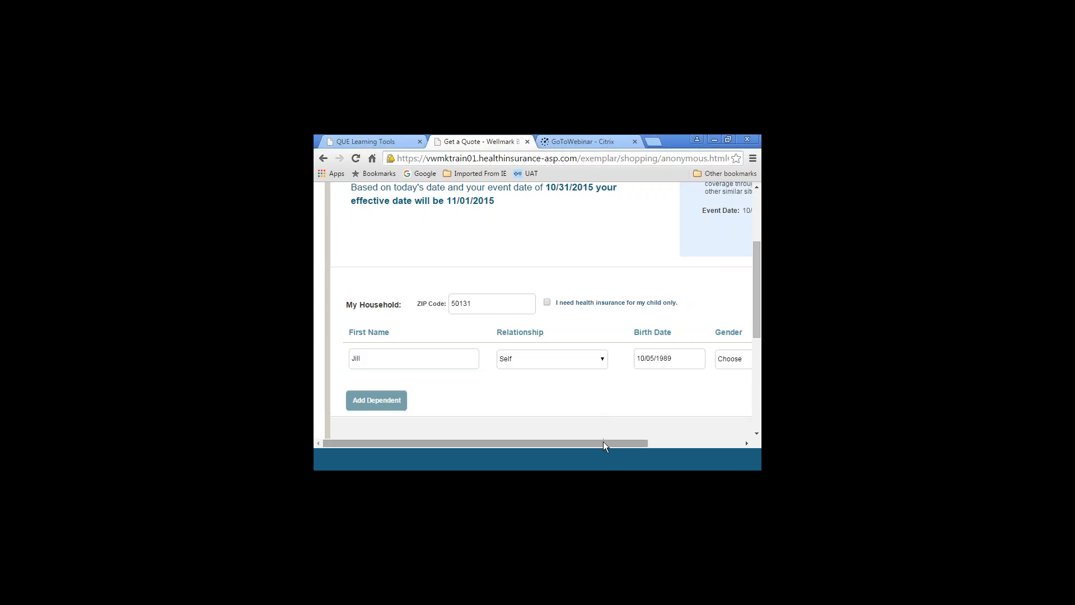
Set the applicant's gender to Female and tobacco use to No, and continue to the shopping options
left_click_drag(603, 441, 664, 435)
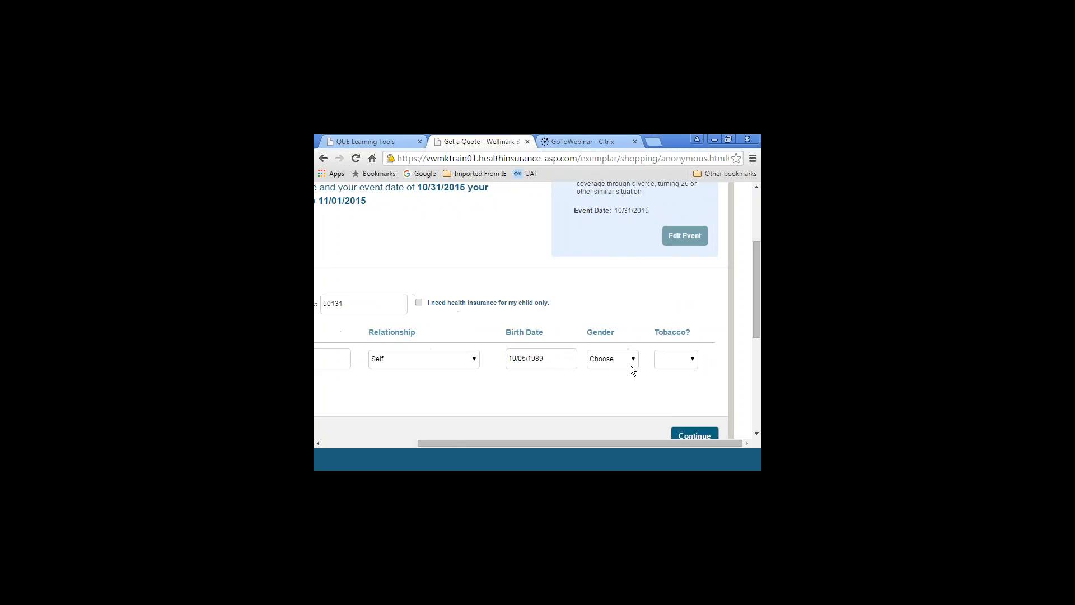
left_click(632, 361)
left_click(693, 358)
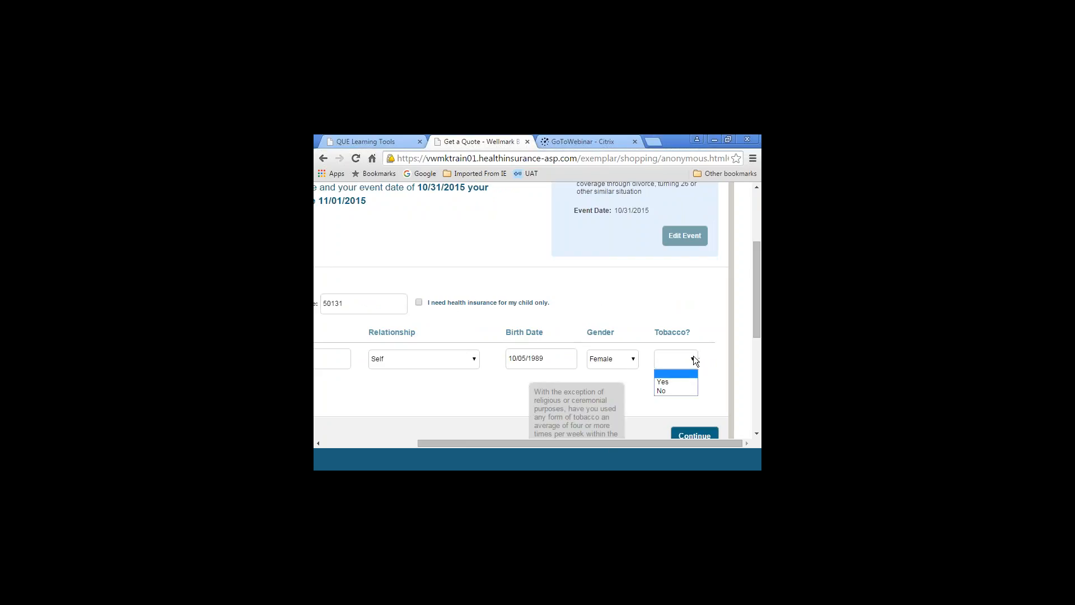
left_click(689, 391)
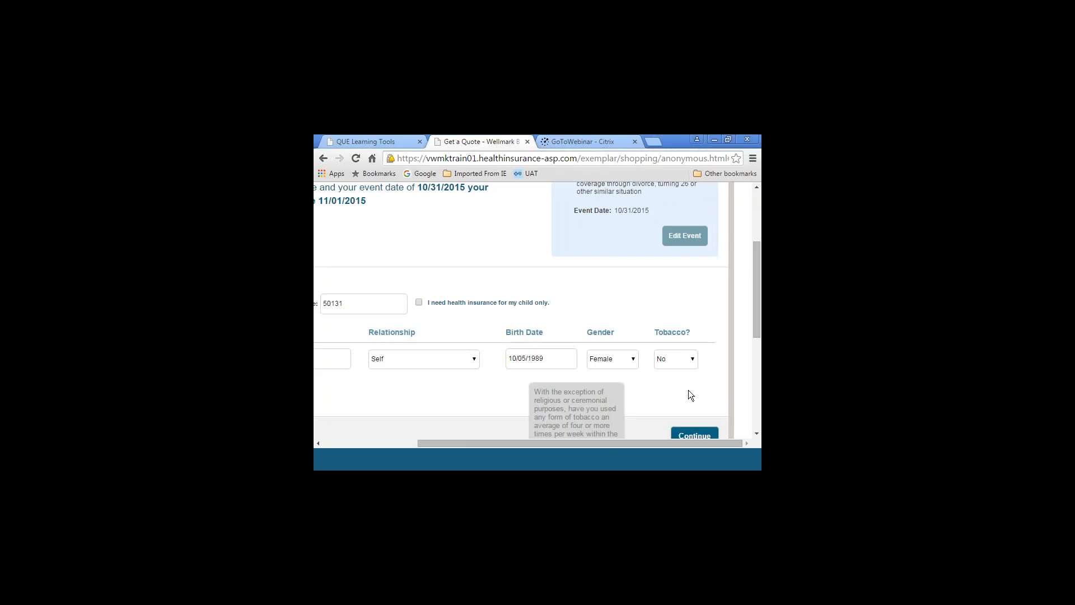
left_click(693, 356)
left_click(707, 435)
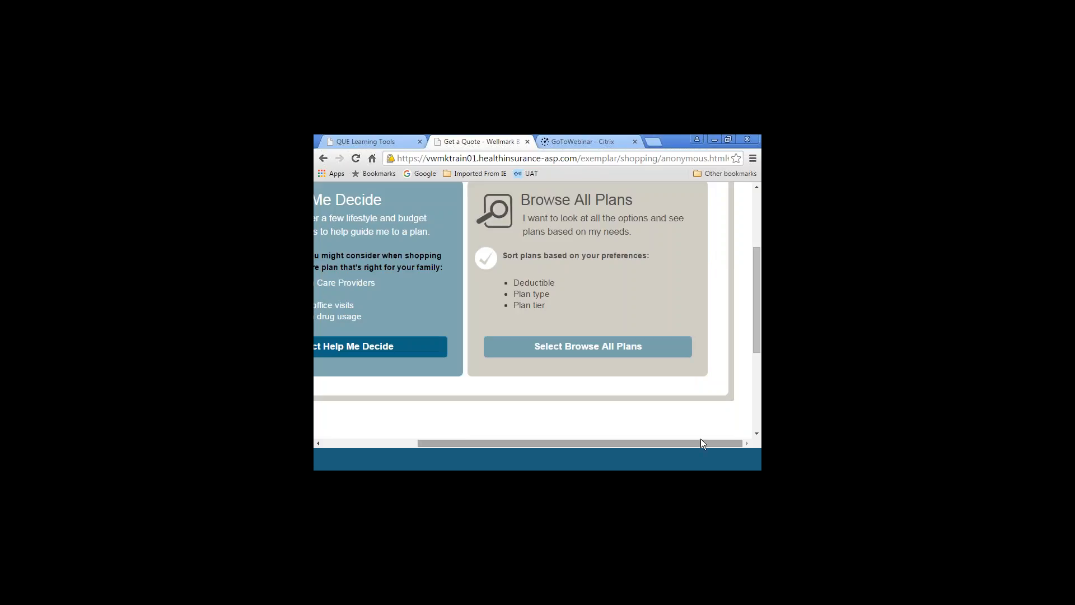
Choose to browse all plans and show the medical plans in the six-plan grid view
scroll(757, 319, "up", 1)
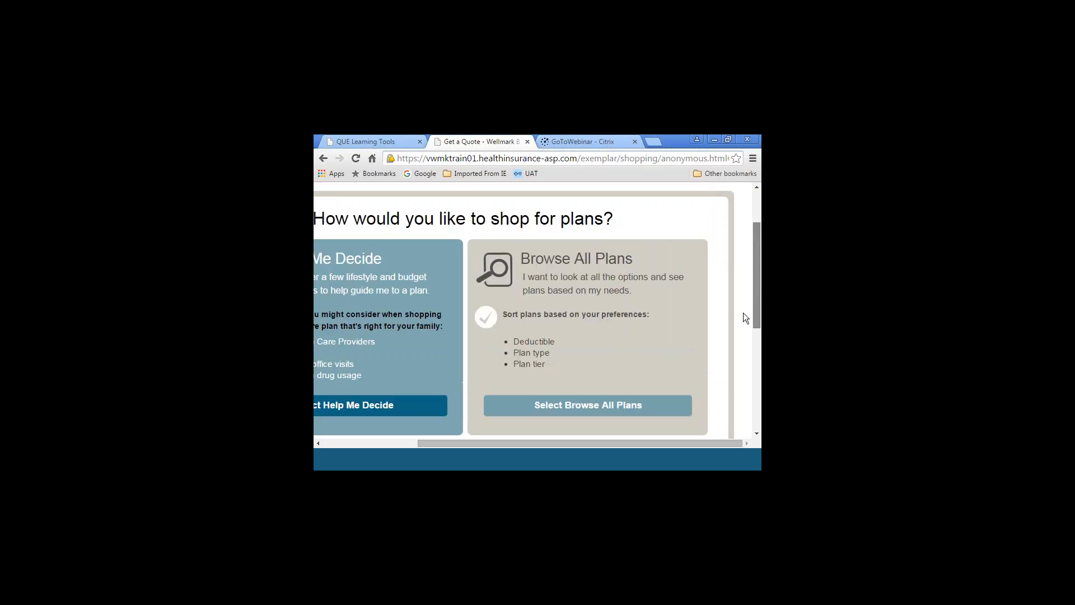
left_click_drag(663, 444, 611, 434)
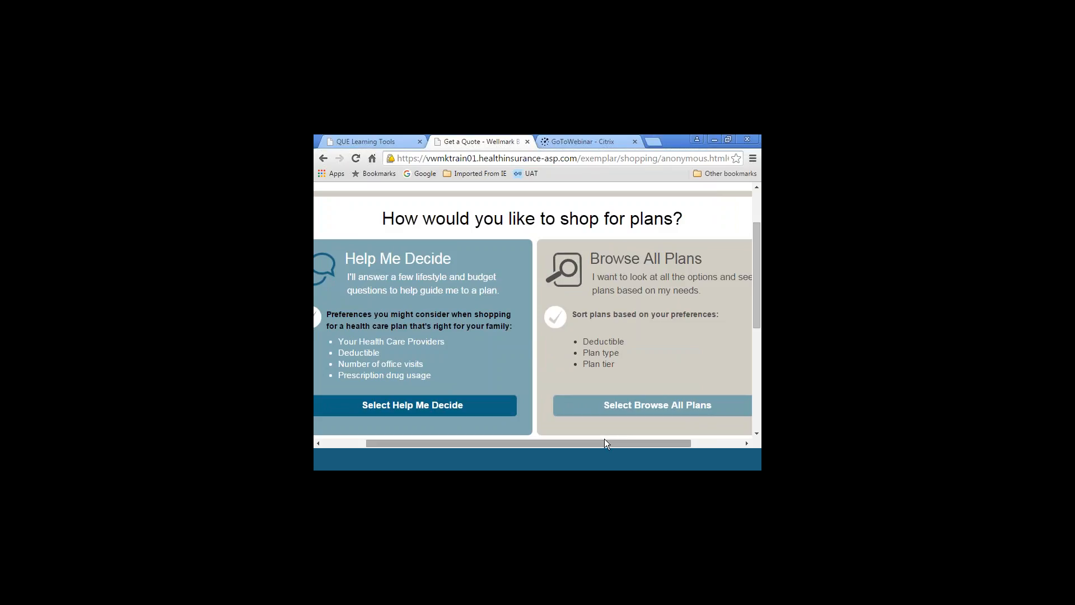
left_click_drag(605, 441, 661, 443)
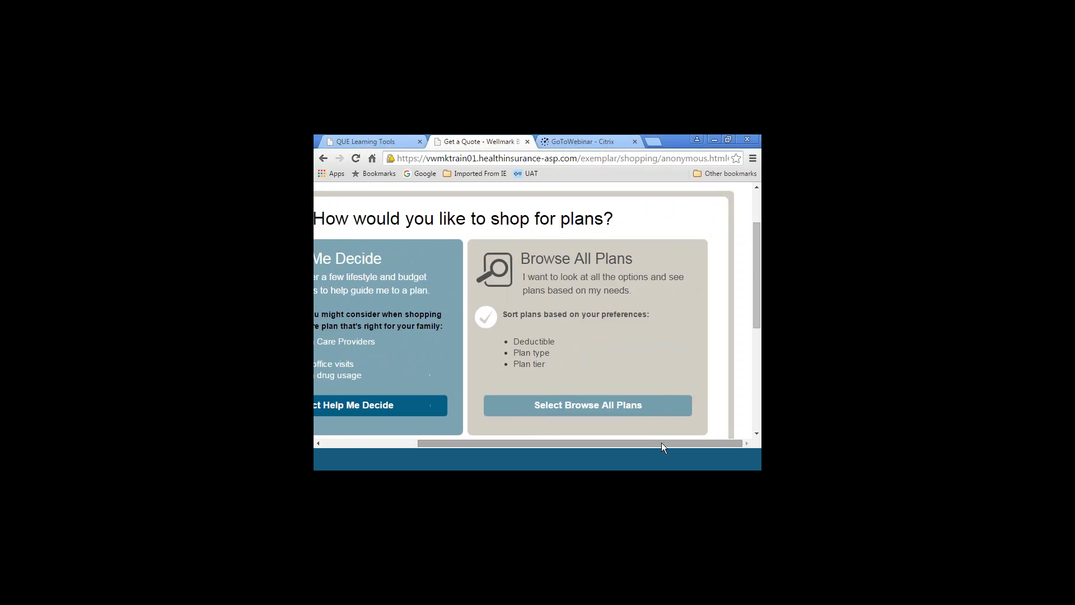
left_click(603, 409)
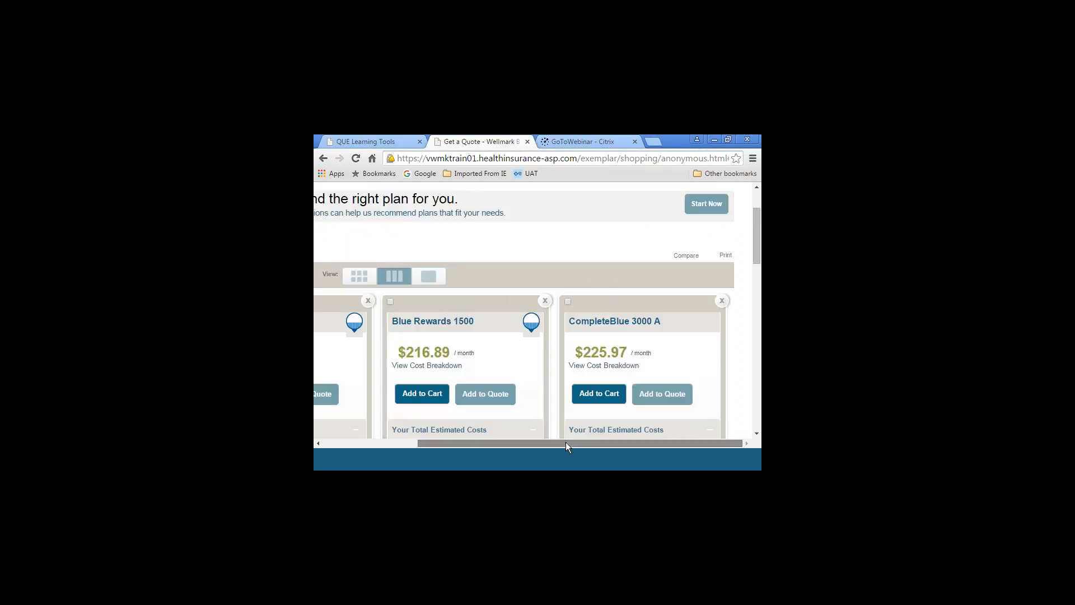
left_click_drag(565, 442, 451, 439)
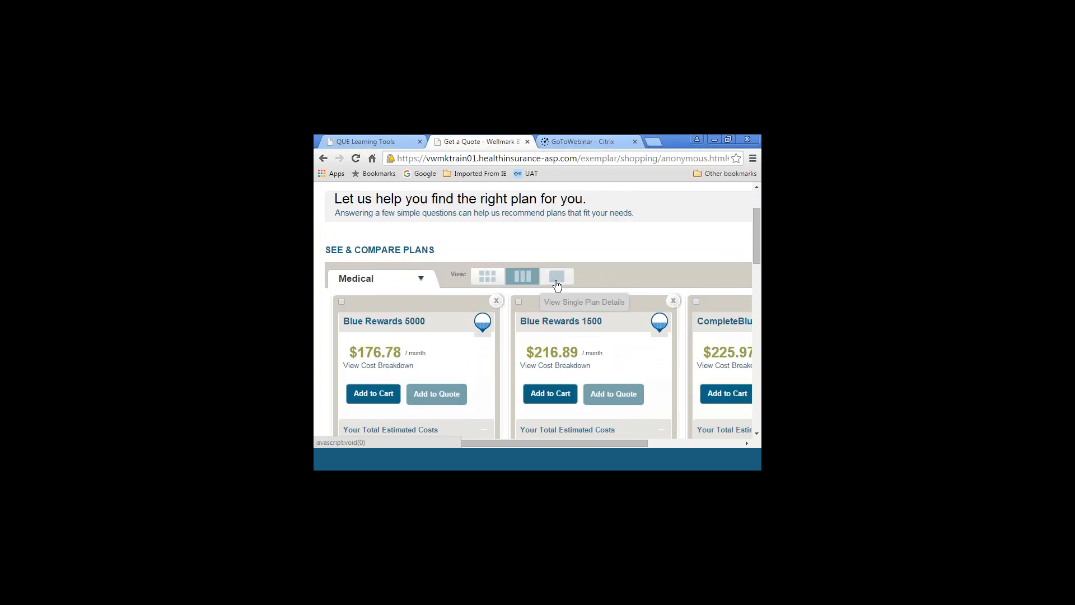
left_click(487, 277)
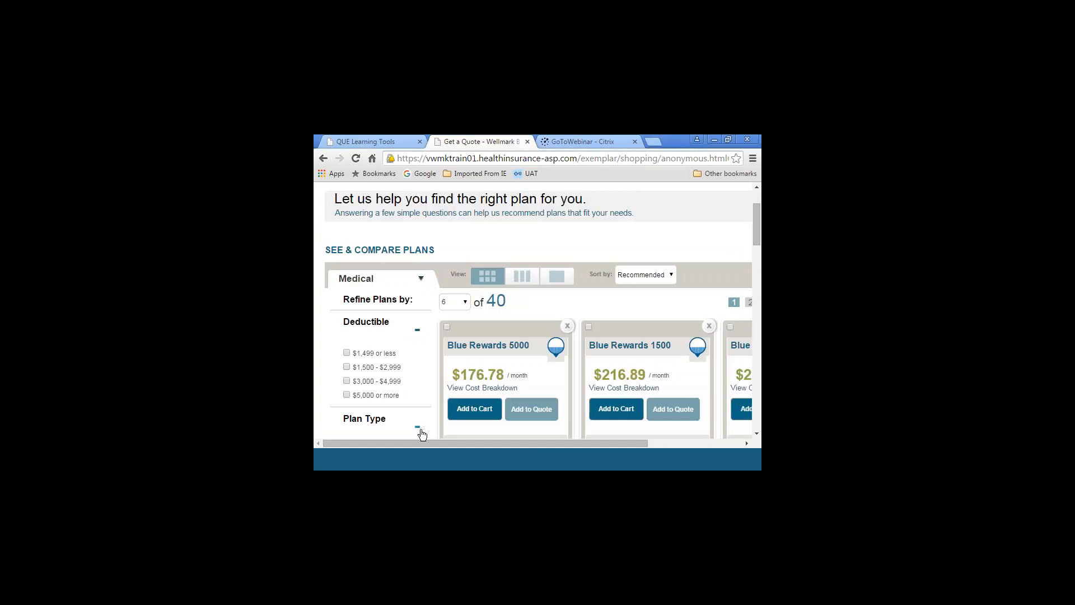
Filter the medical plans to the Bronze plan tier
left_click(757, 434)
left_click(757, 434)
left_click(757, 434)
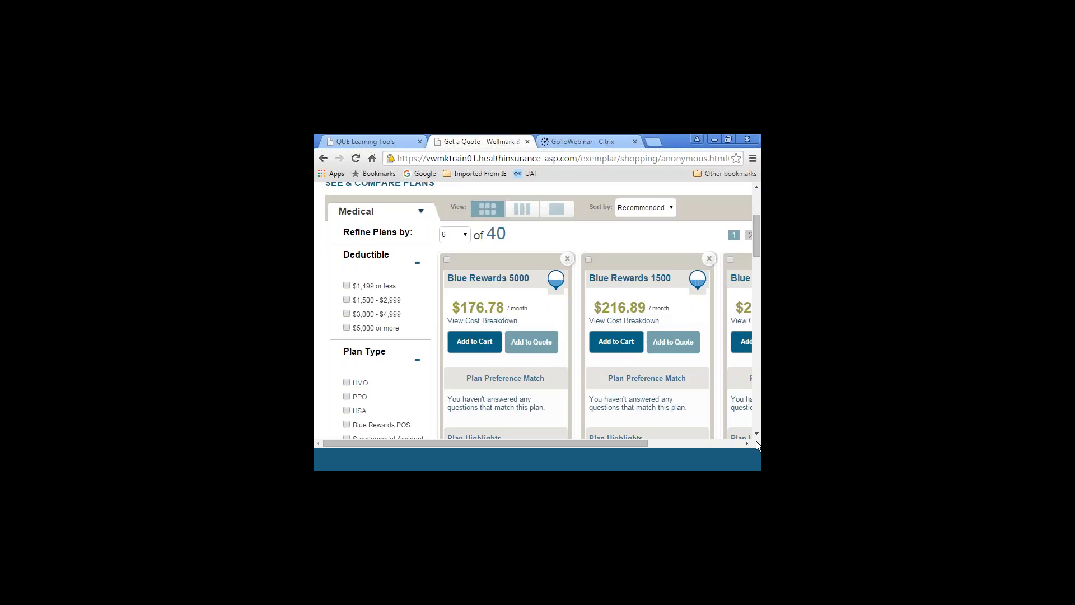
left_click(756, 434)
left_click(757, 435)
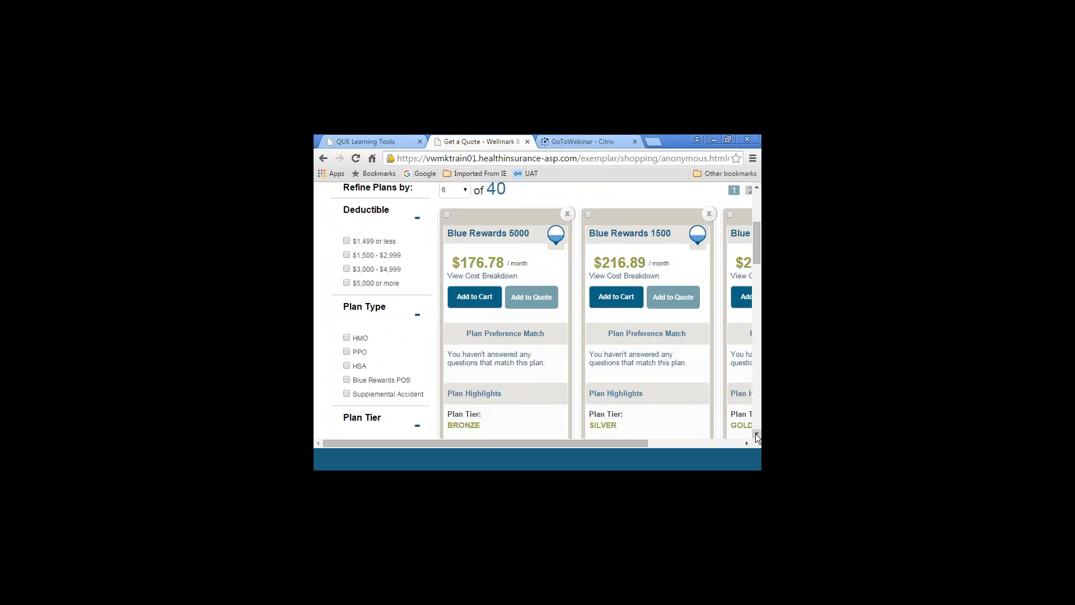
left_click(756, 435)
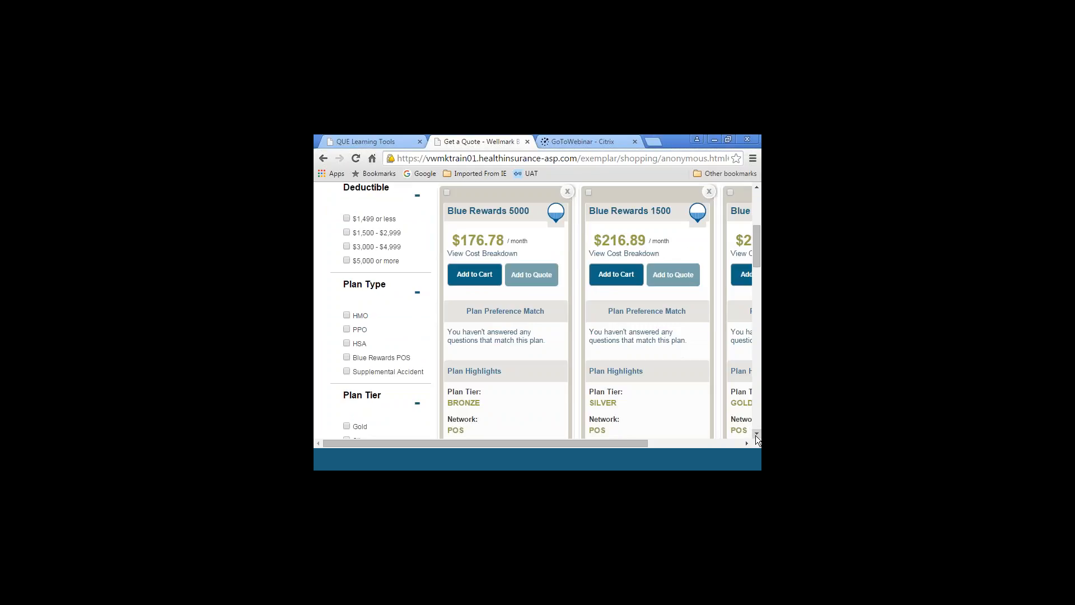
left_click(754, 435)
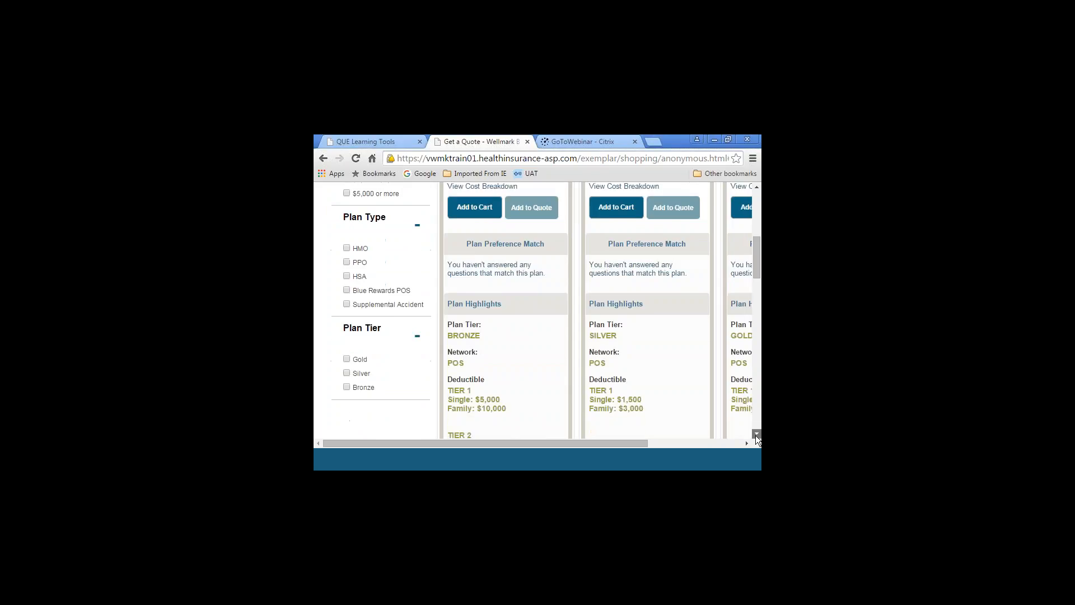
left_click(347, 387)
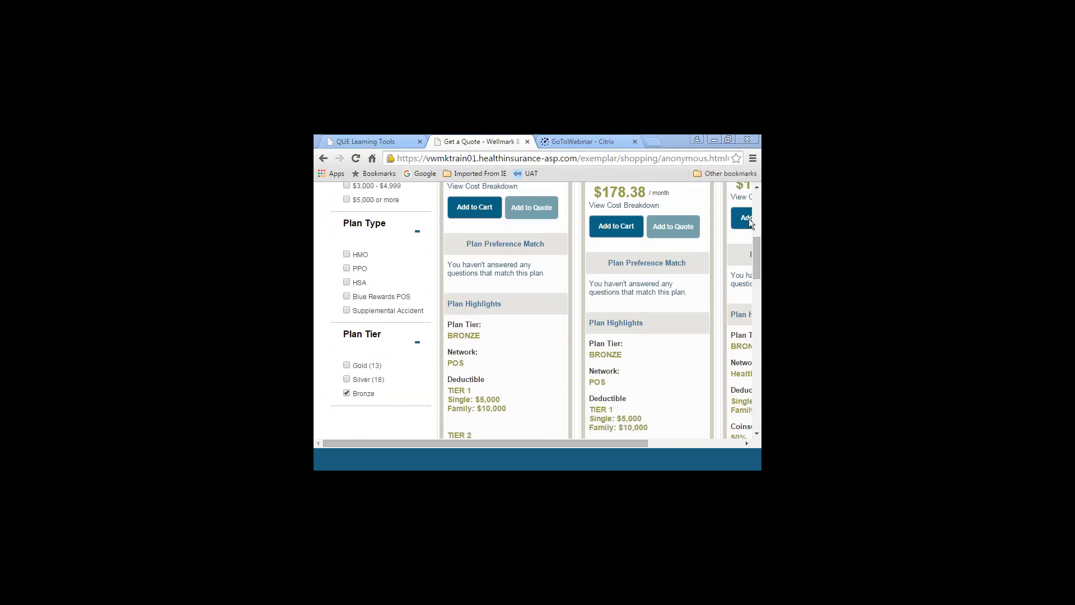
Examine the premiums, networks and deductibles in the first row of Bronze plans
scroll(748, 212, "up", 4)
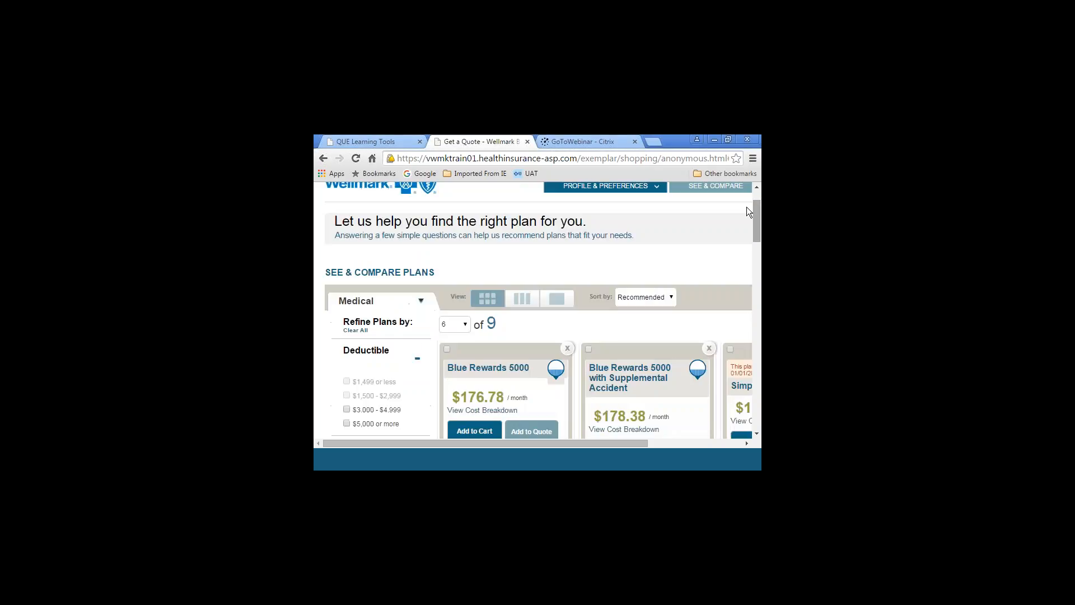
left_click(756, 433)
scroll(755, 434, "down", 5)
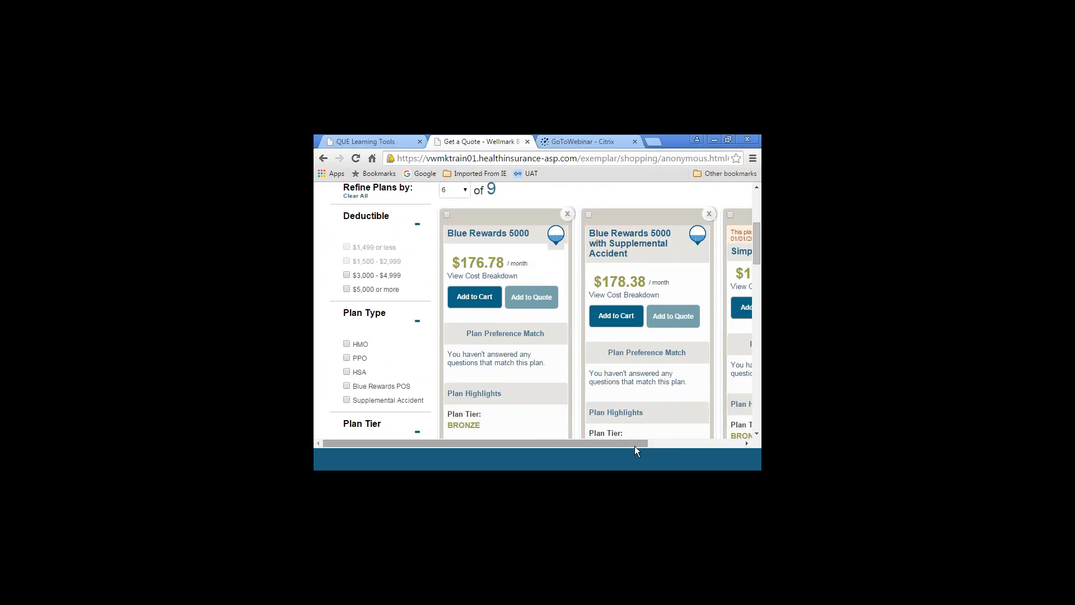
left_click_drag(634, 444, 717, 423)
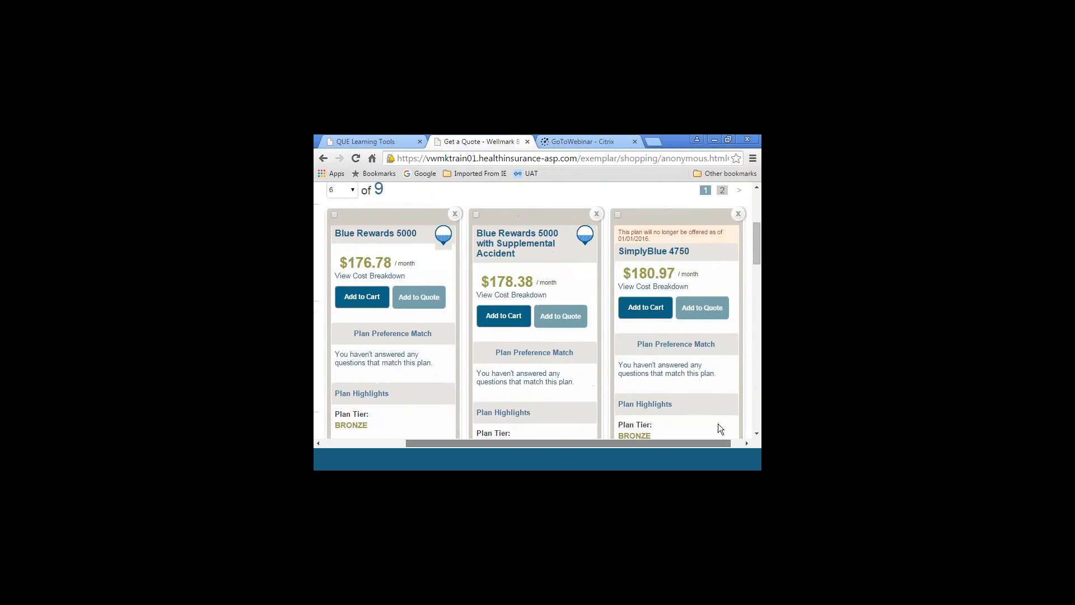
left_click(755, 433)
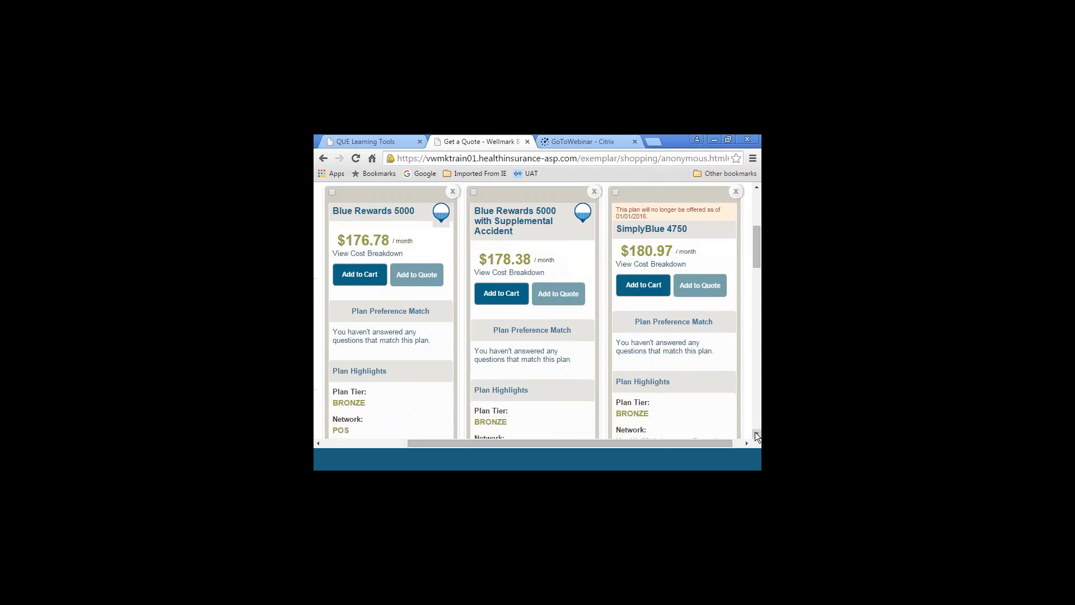
left_click(756, 433)
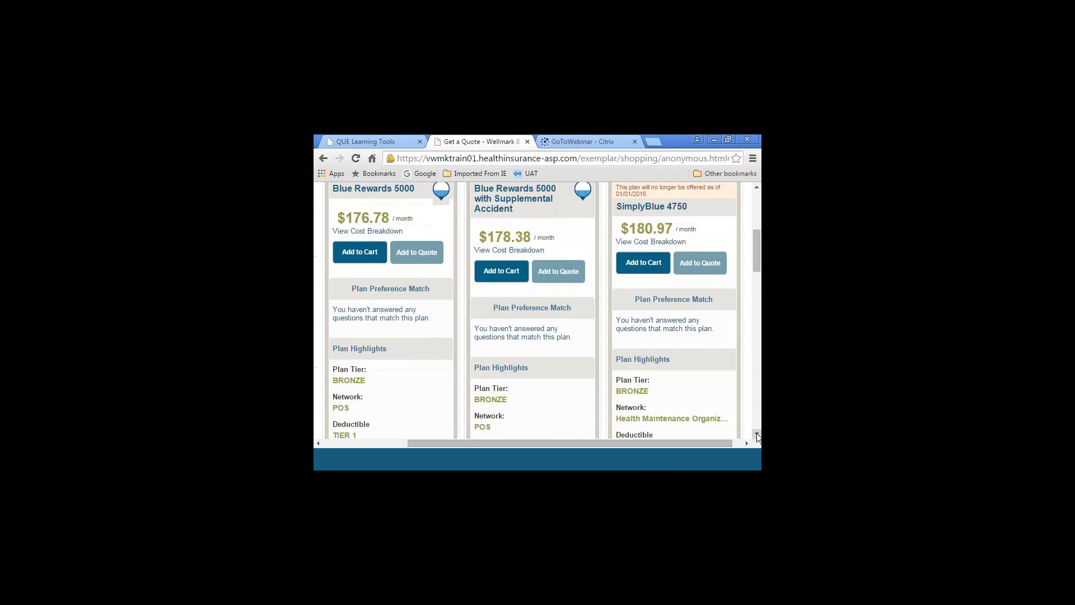
left_click(757, 432)
left_click(757, 432)
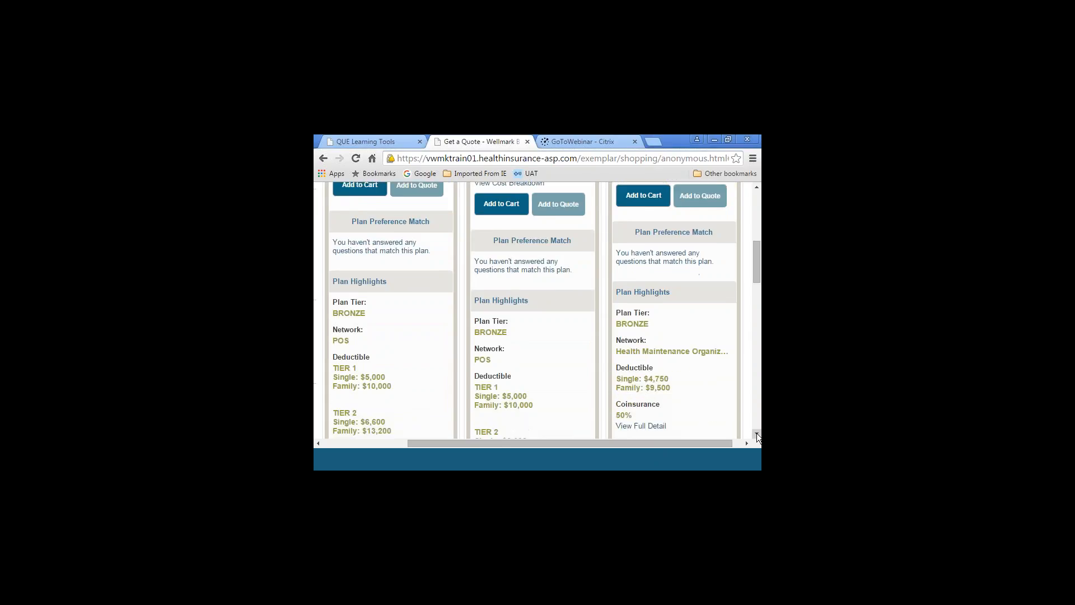
Add the SimplyBlue 5000 and myBlue HSA 5300 plans to the quote
left_click(757, 432)
left_click(756, 432)
left_click(757, 432)
left_click(756, 432)
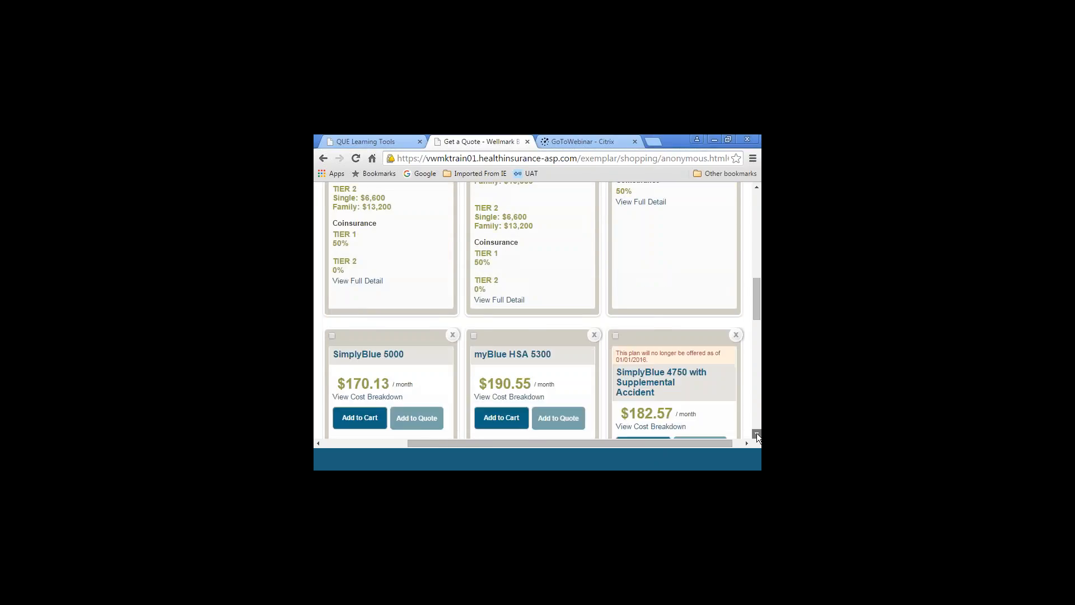
left_click(757, 432)
left_click(756, 433)
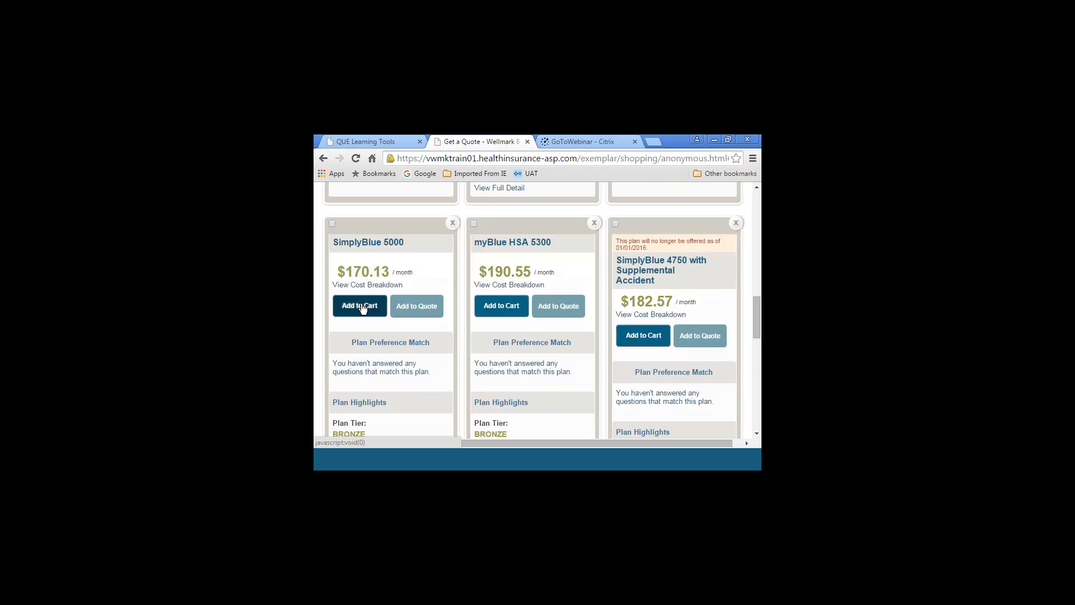
left_click(412, 314)
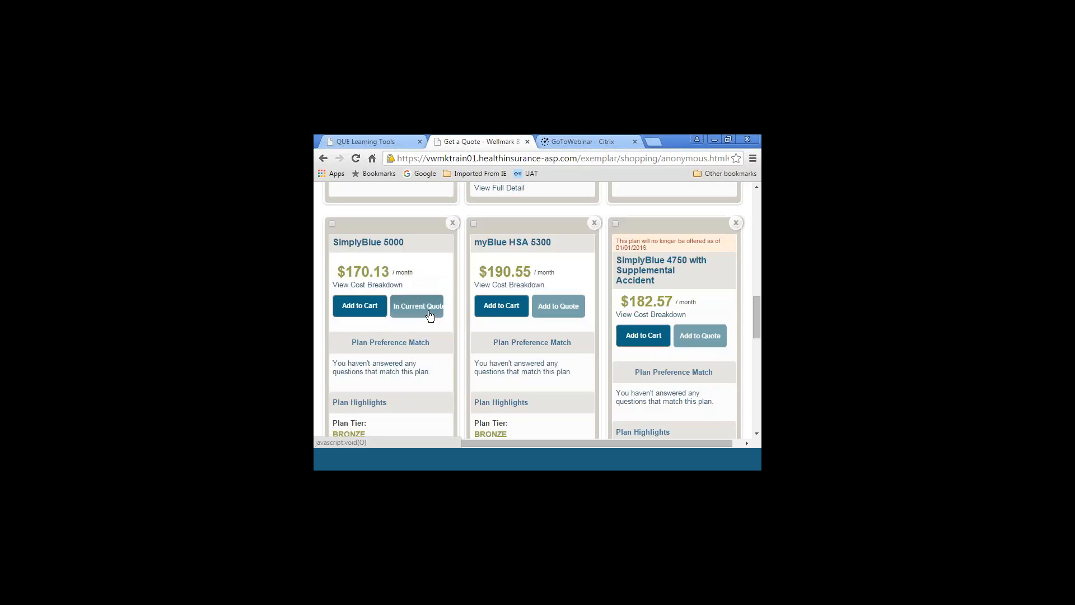
left_click(571, 313)
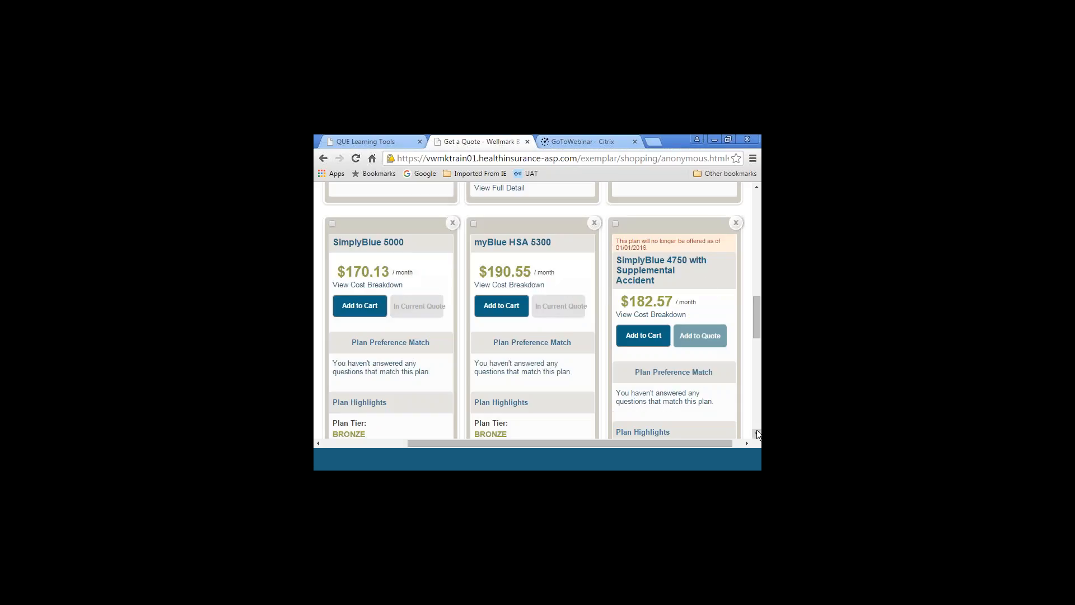
Open the quote summary, then save the quote and start creating a case from it
left_click(754, 199)
left_click(755, 197)
left_click(754, 197)
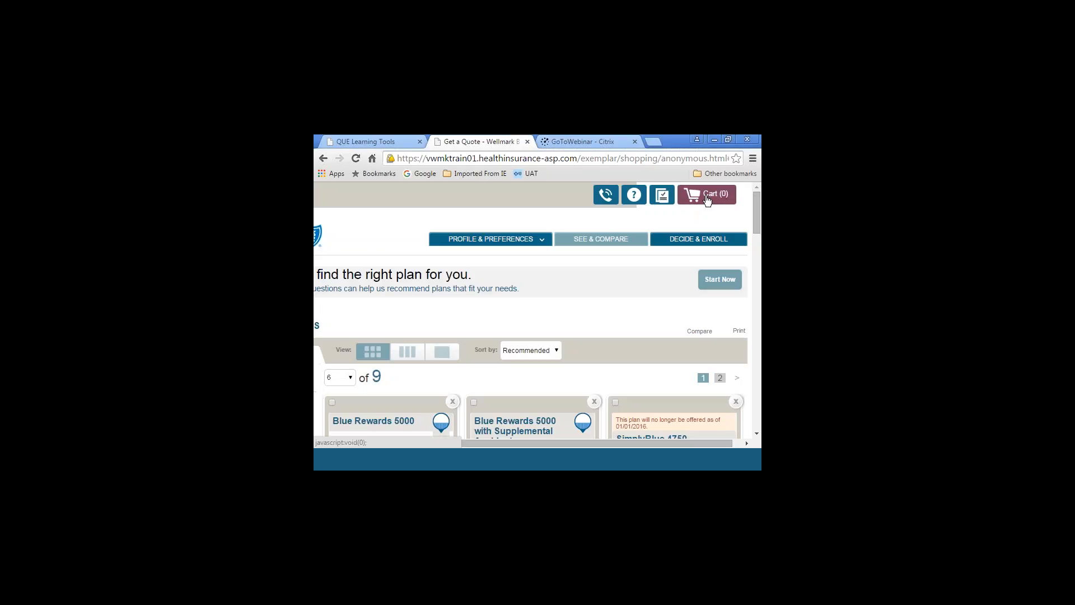
left_click(662, 200)
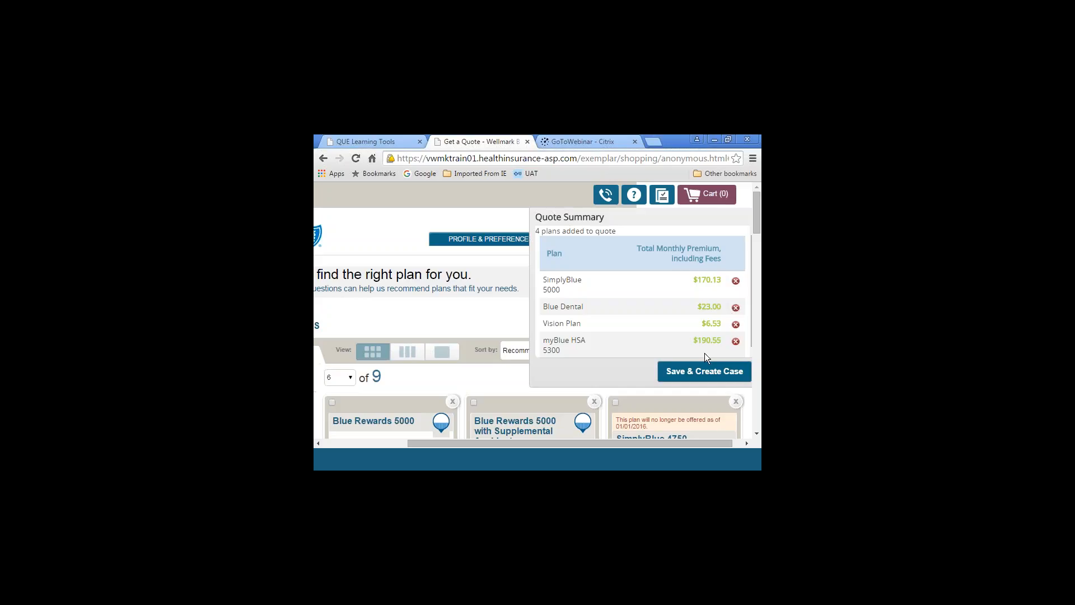
left_click(686, 374)
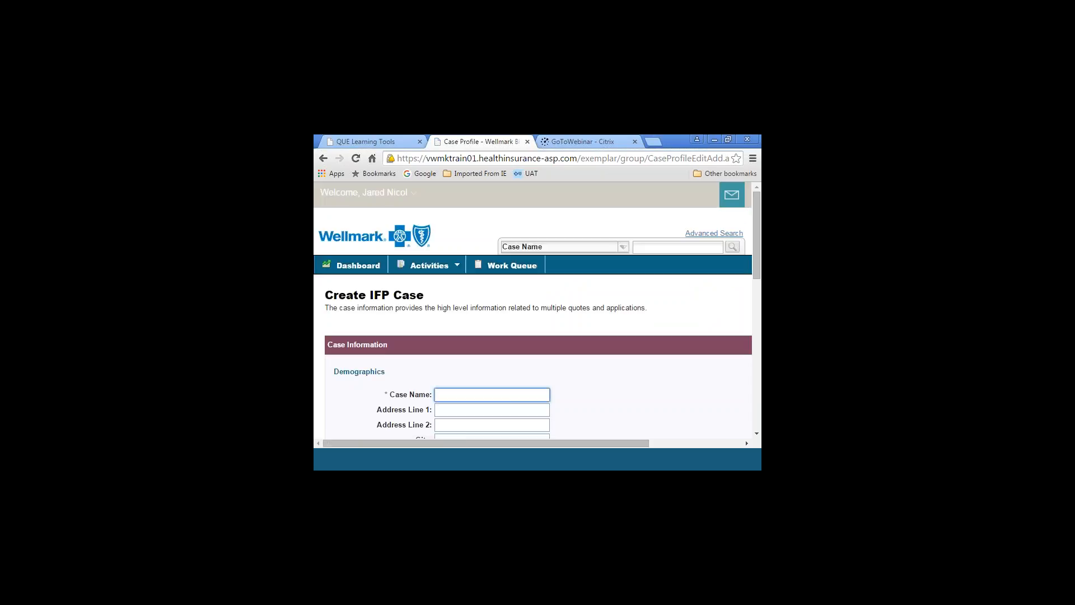
Enter the client's full name as the case name in the Demographics section
left_click(757, 433)
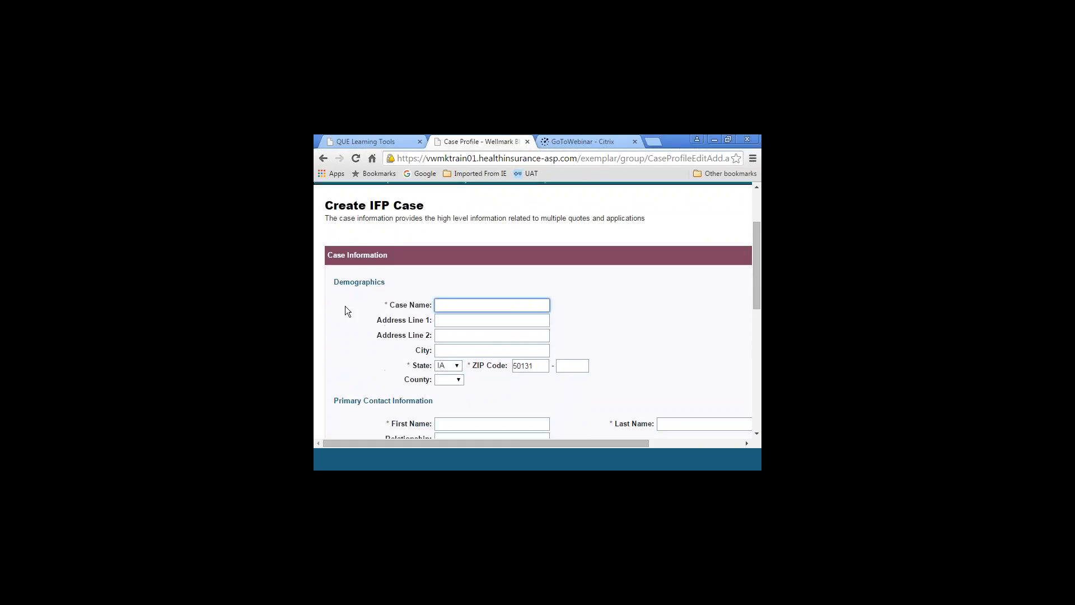
type("Jill D")
type("ake")
type("Name")
Enter the client's first and last name in the Primary Contact Information section
left_click(757, 433)
left_click(756, 433)
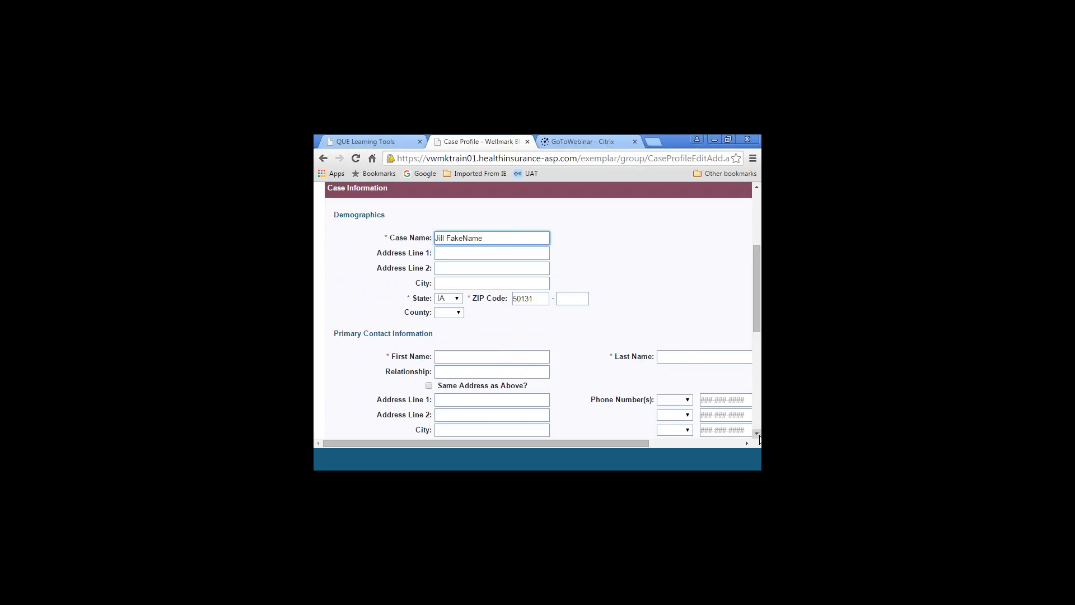
scroll(760, 439, "down", 2)
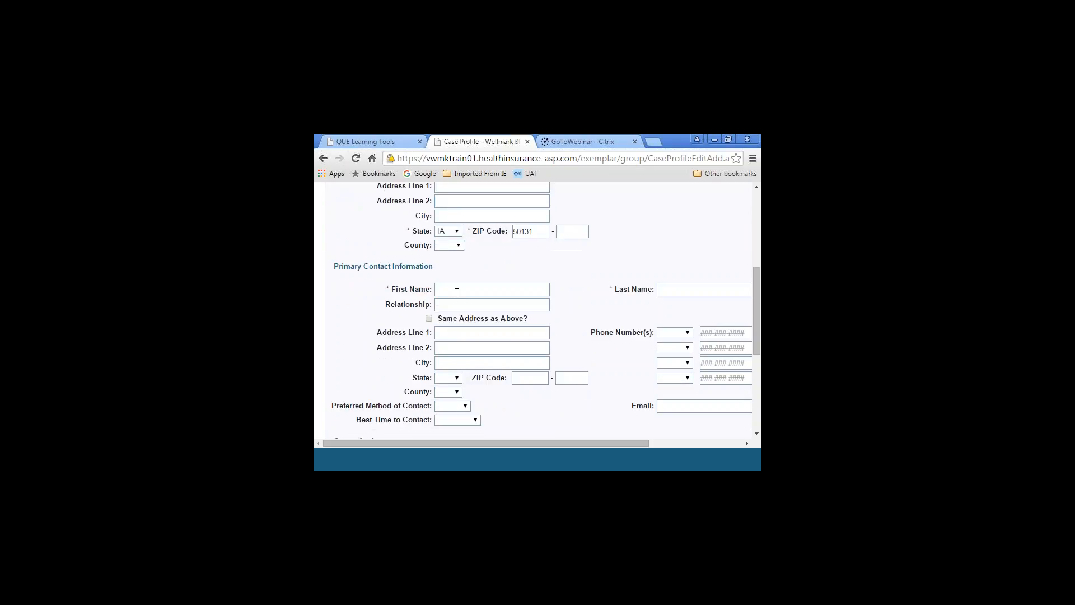
left_click(456, 291)
type("Jill")
key("Tab")
type("FakeName")
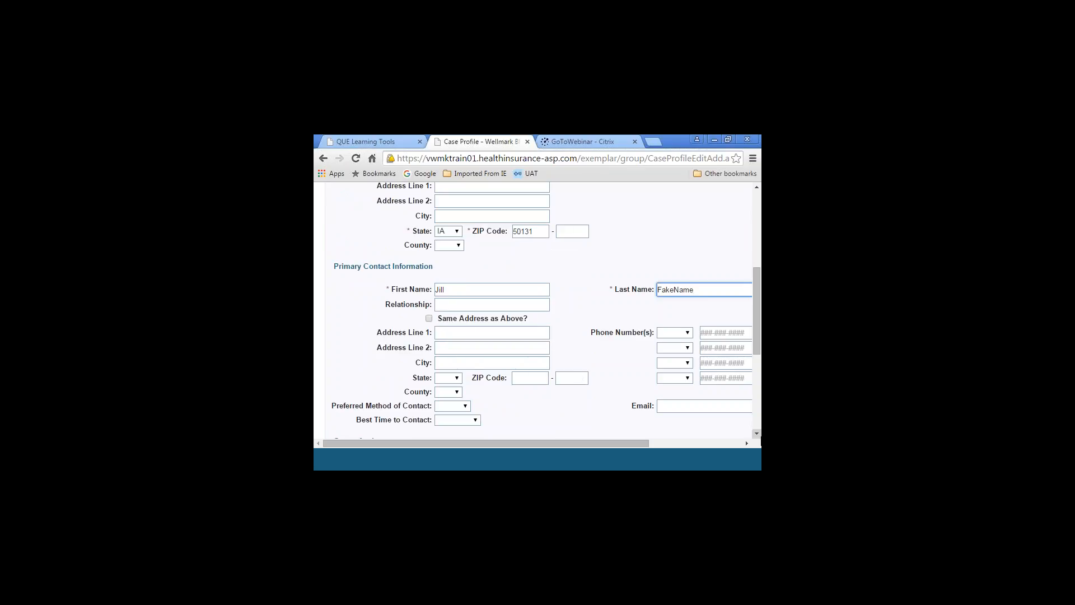
Fill in the primary contact's email address and continue to create the IFP case
left_click(756, 434)
left_click(757, 435)
left_click(757, 434)
left_click(756, 434)
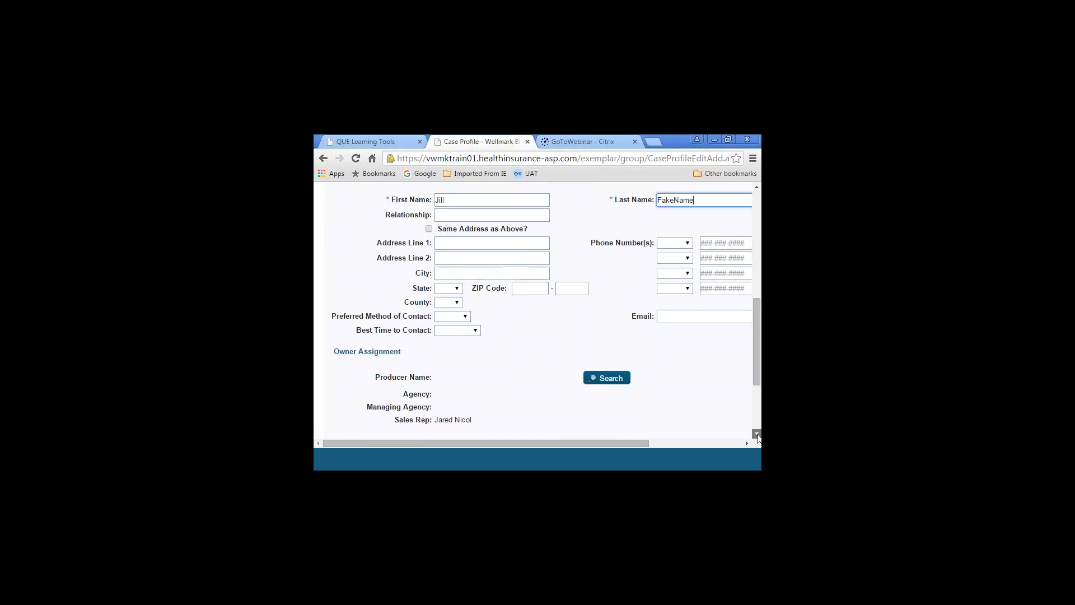
left_click_drag(617, 442, 675, 438)
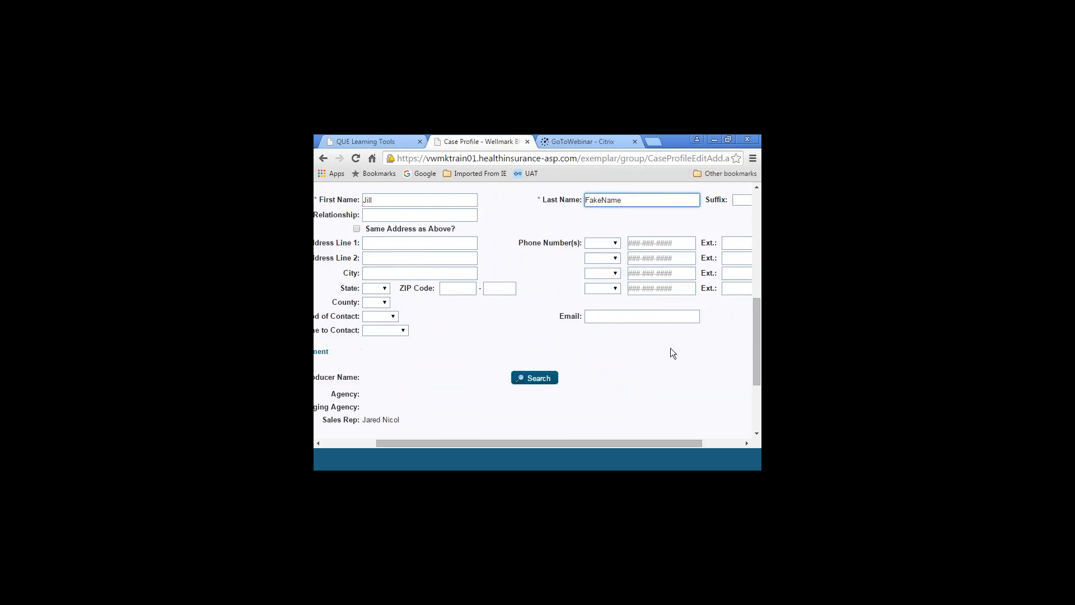
left_click(597, 314)
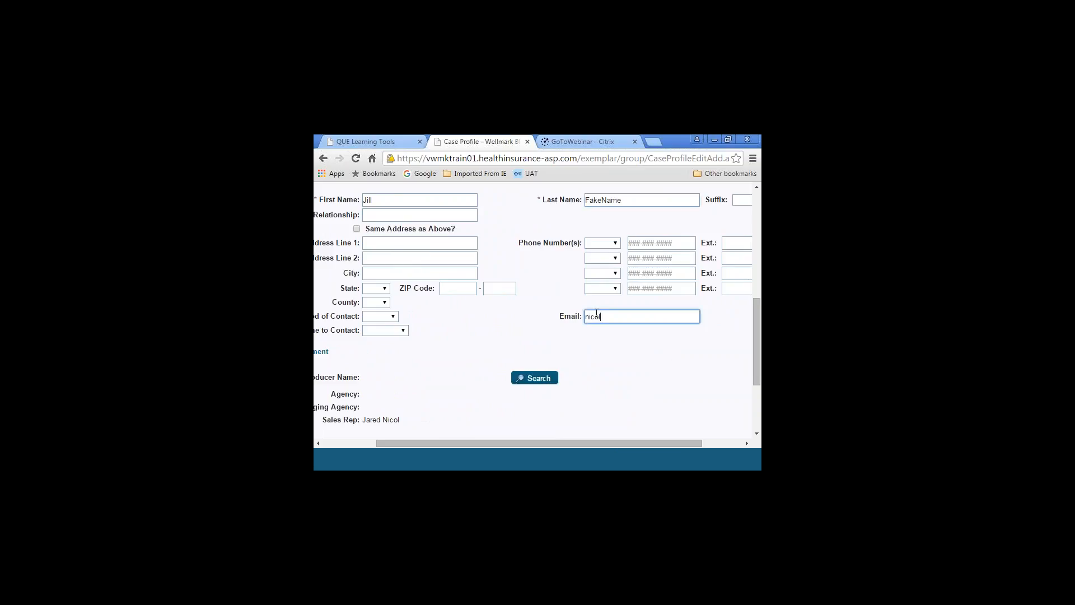
left_click_drag(595, 441, 735, 454)
scroll(757, 432, "down", 5)
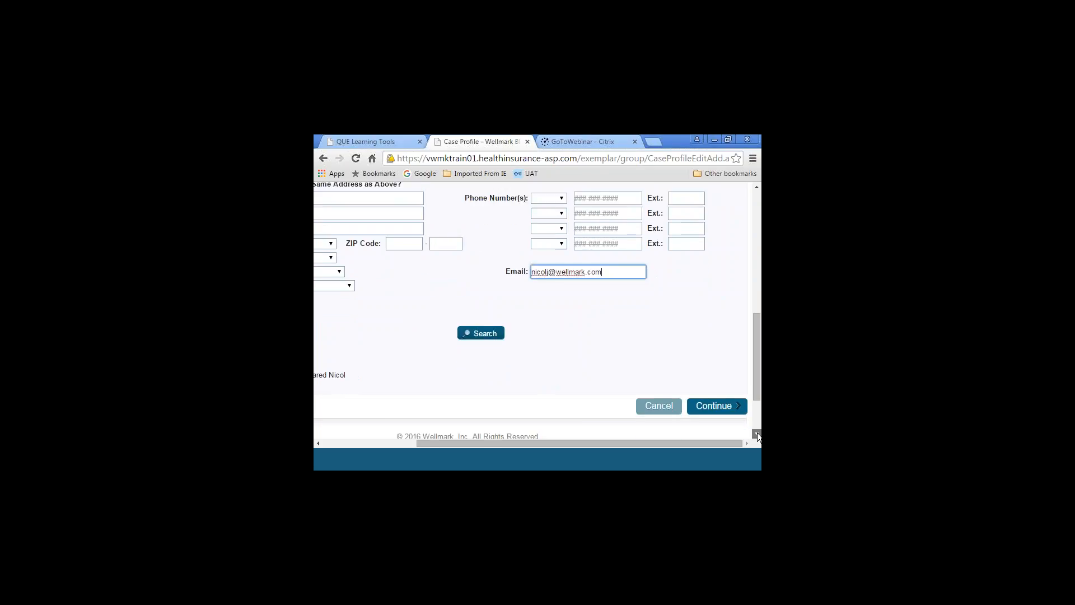
left_click(714, 323)
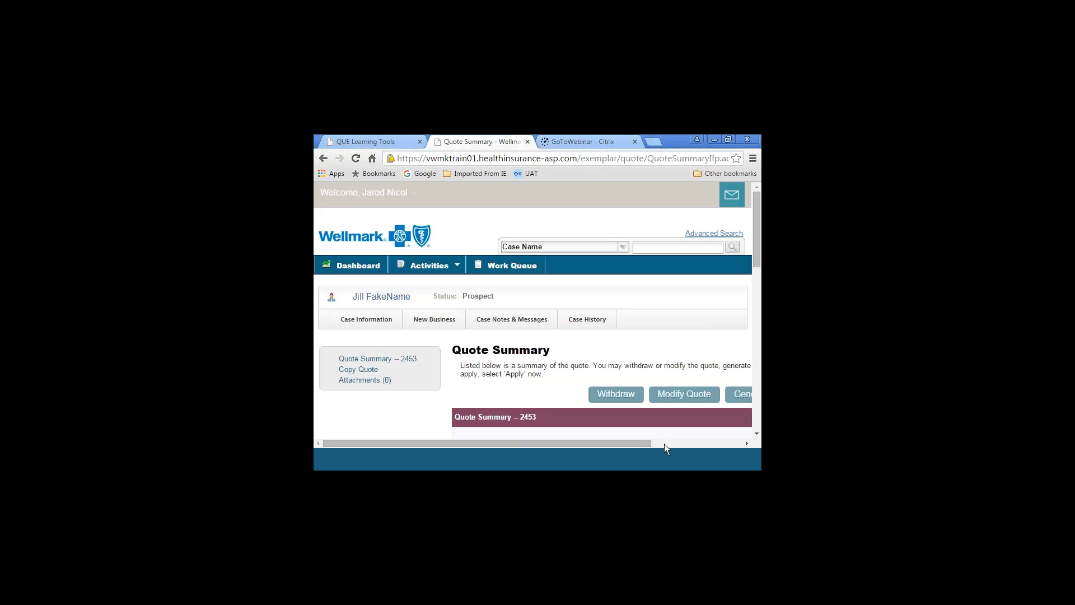
Start generating a proposal for the saved quote and review its template and recipient options
left_click_drag(639, 441, 742, 440)
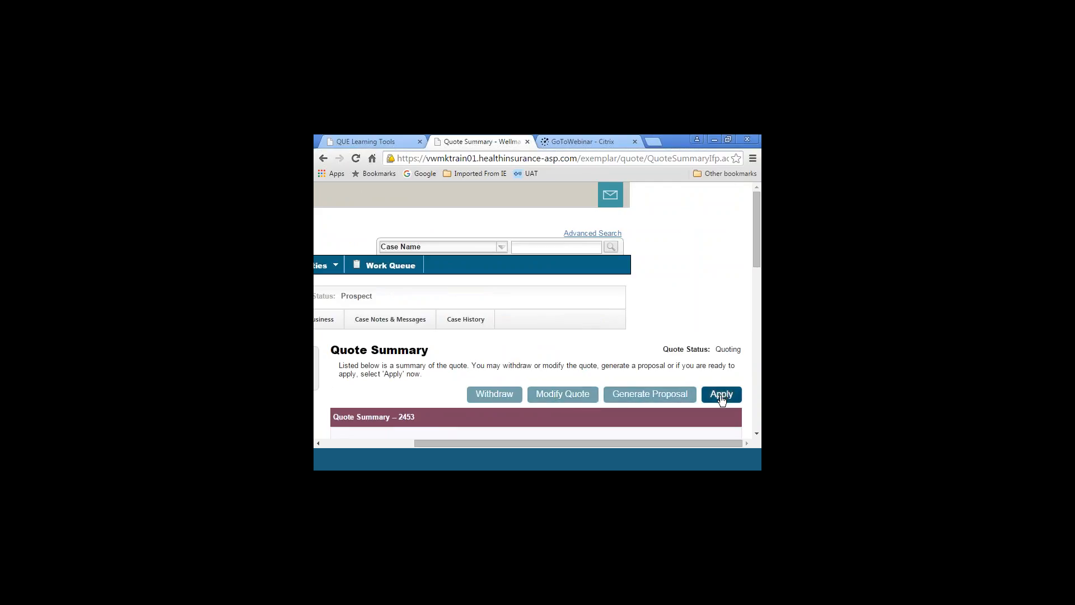
left_click(649, 399)
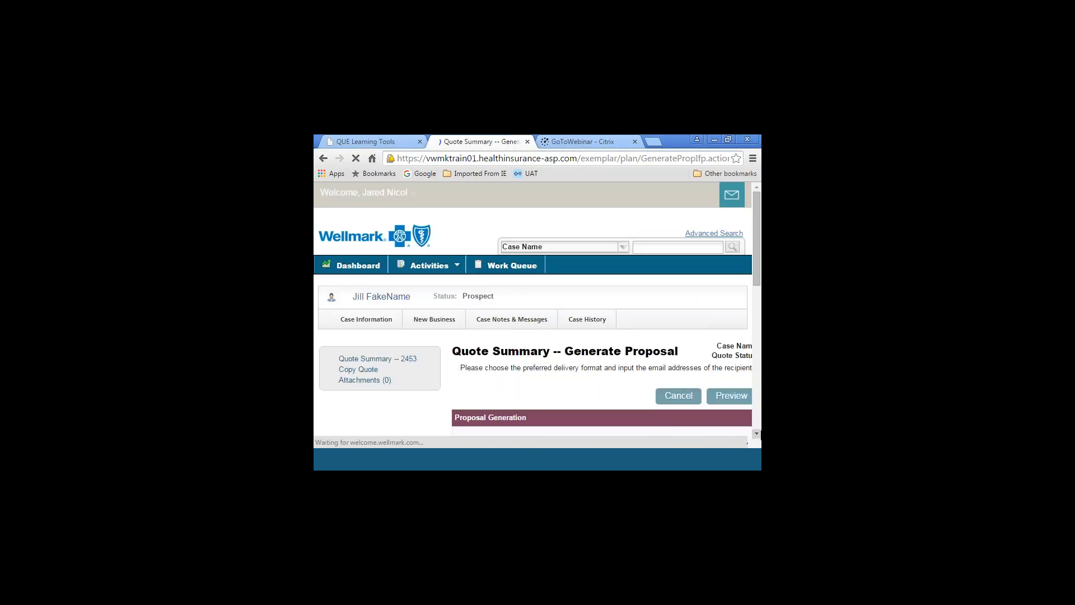
scroll(501, 442, "down", 3)
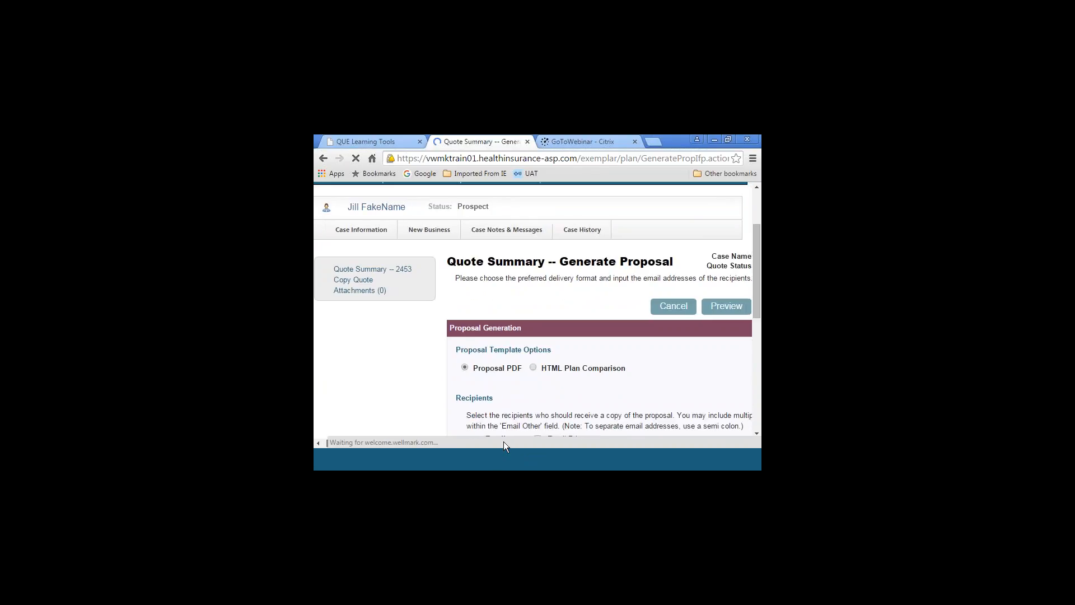
left_click_drag(503, 441, 585, 444)
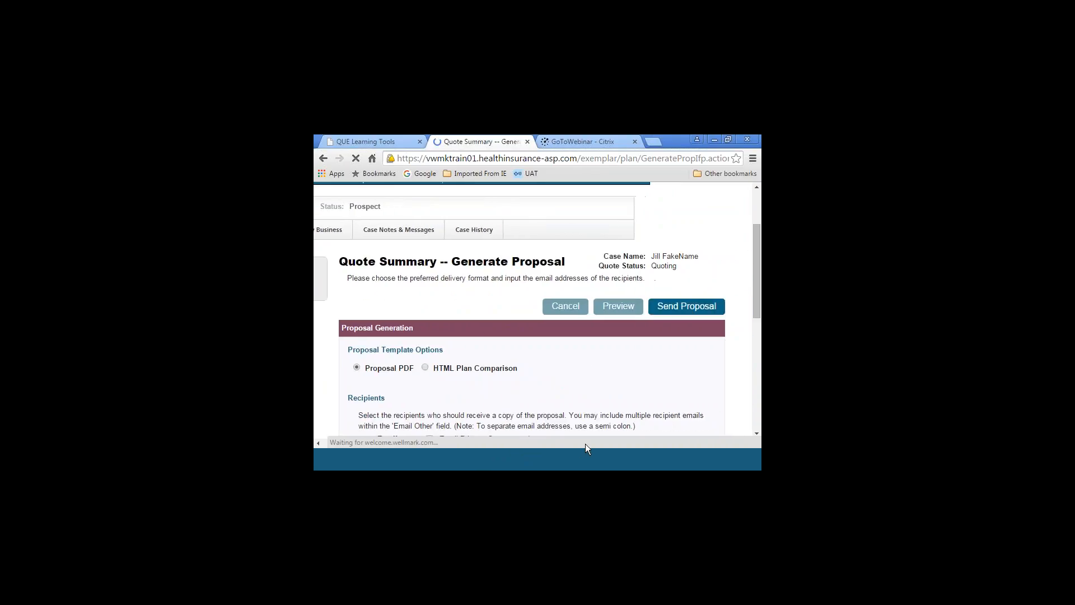
left_click(757, 432)
left_click(757, 433)
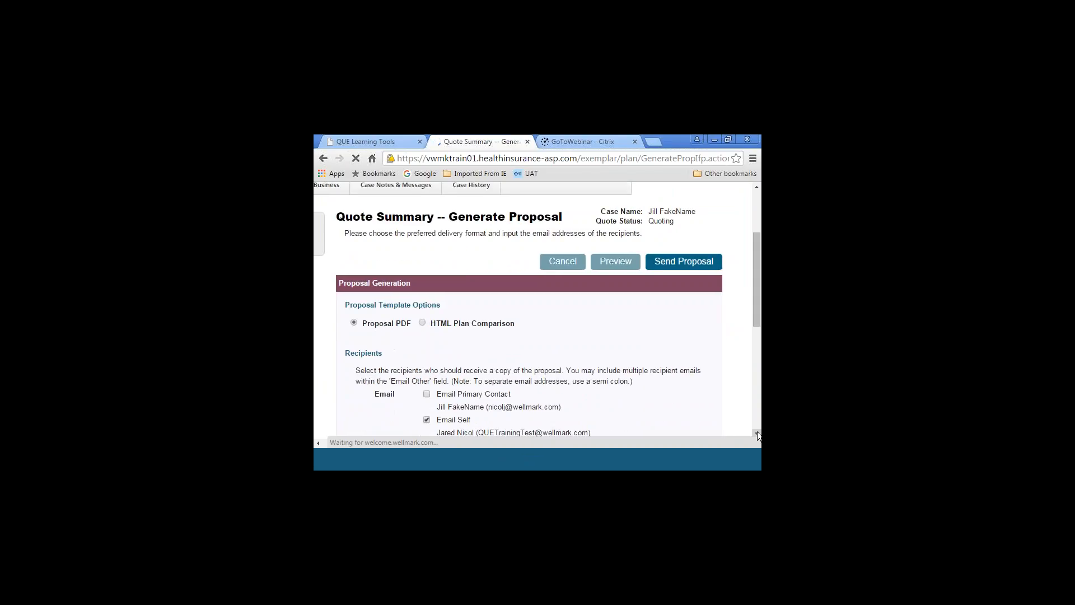
left_click(757, 432)
left_click(757, 432)
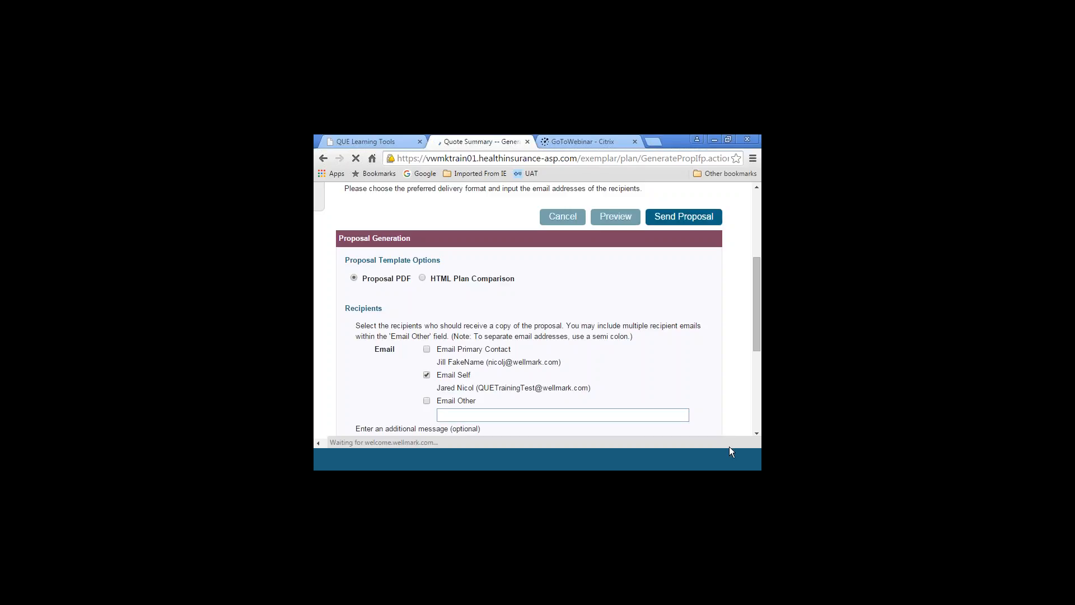
left_click(756, 432)
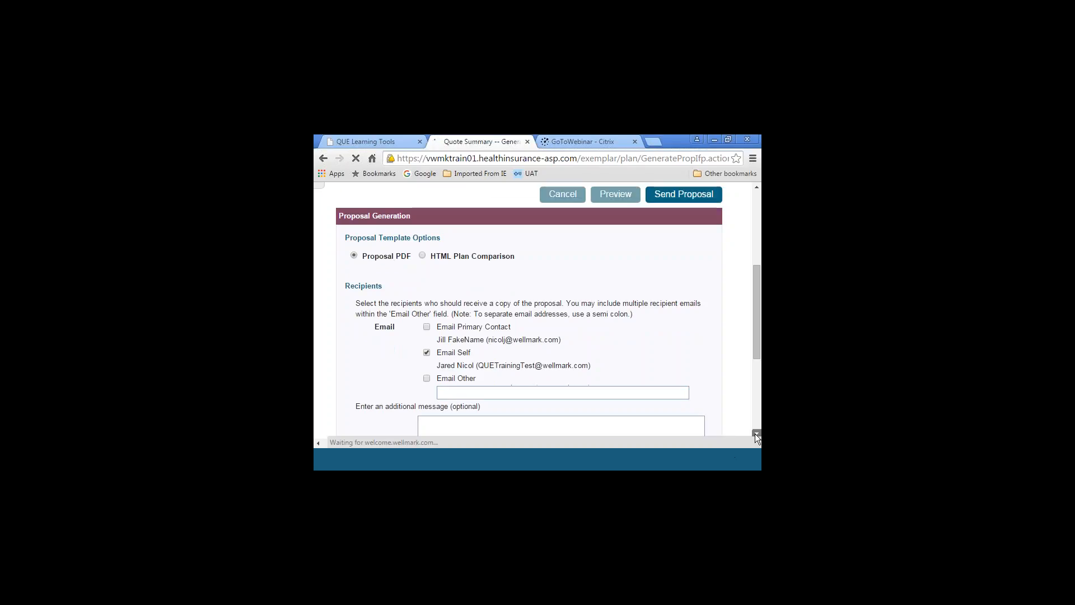
left_click(756, 433)
left_click(757, 432)
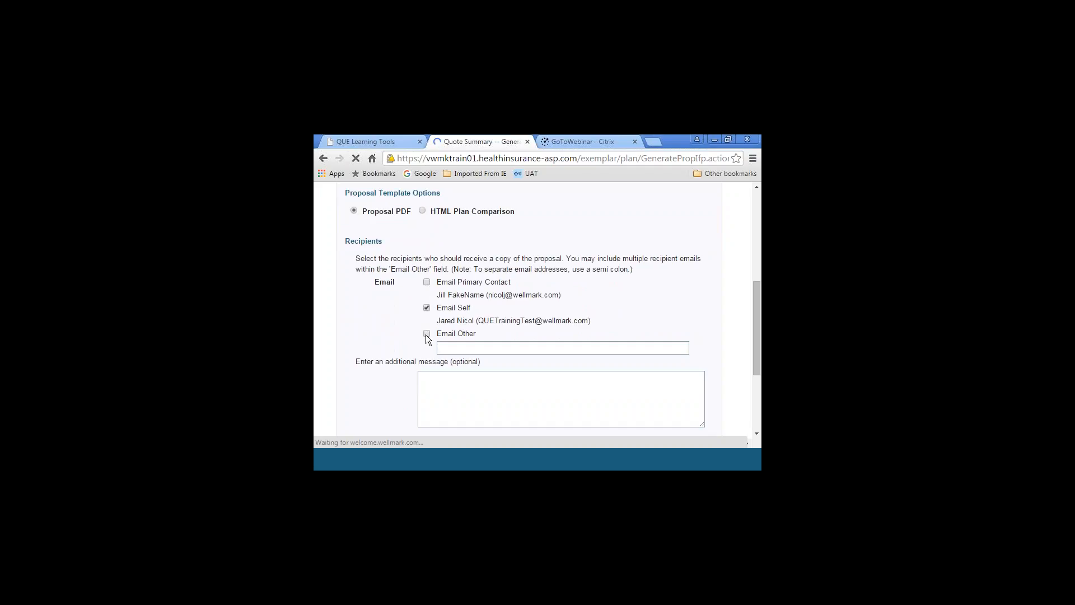
left_click(446, 348)
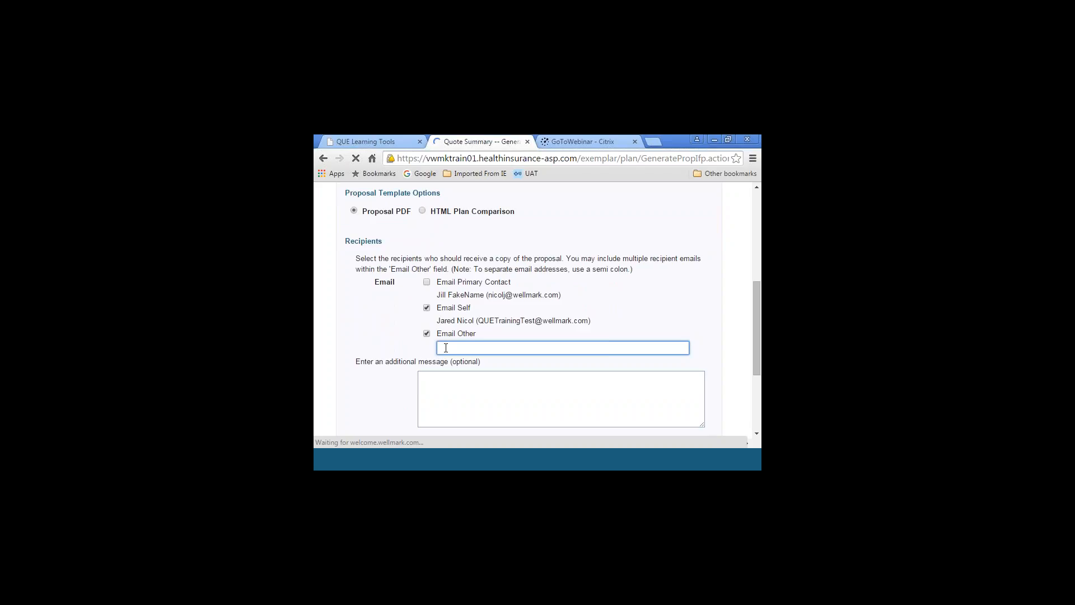
type("Jill@")
key("BackSpace")
key("BackSpace")
left_click(426, 334)
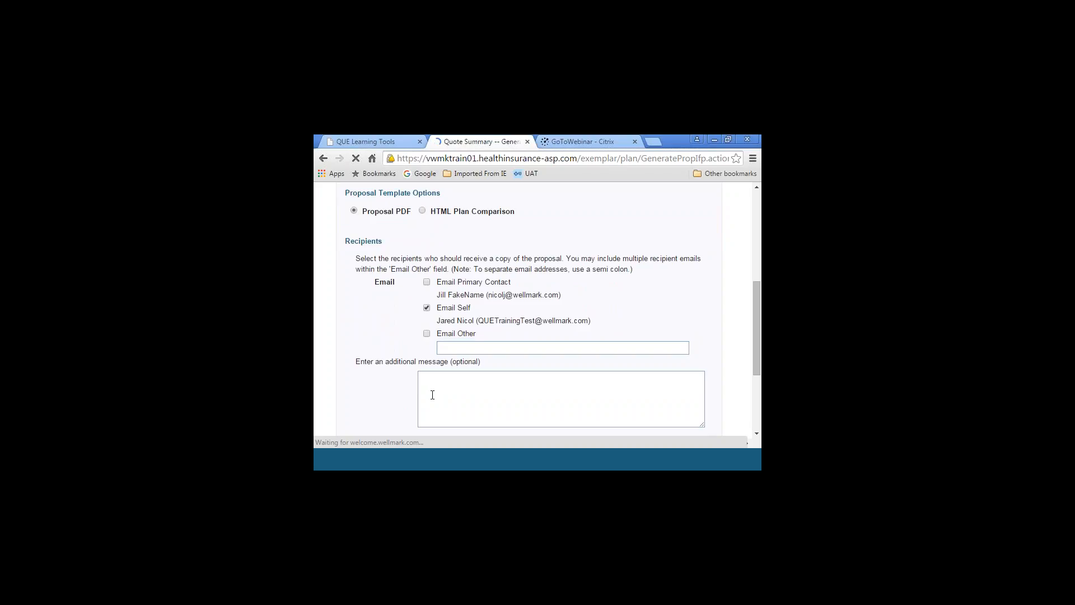
Add a message with the client's first name followed by ", thanks for the opportunity. Here is is the low premium bronze."
left_click(438, 377)
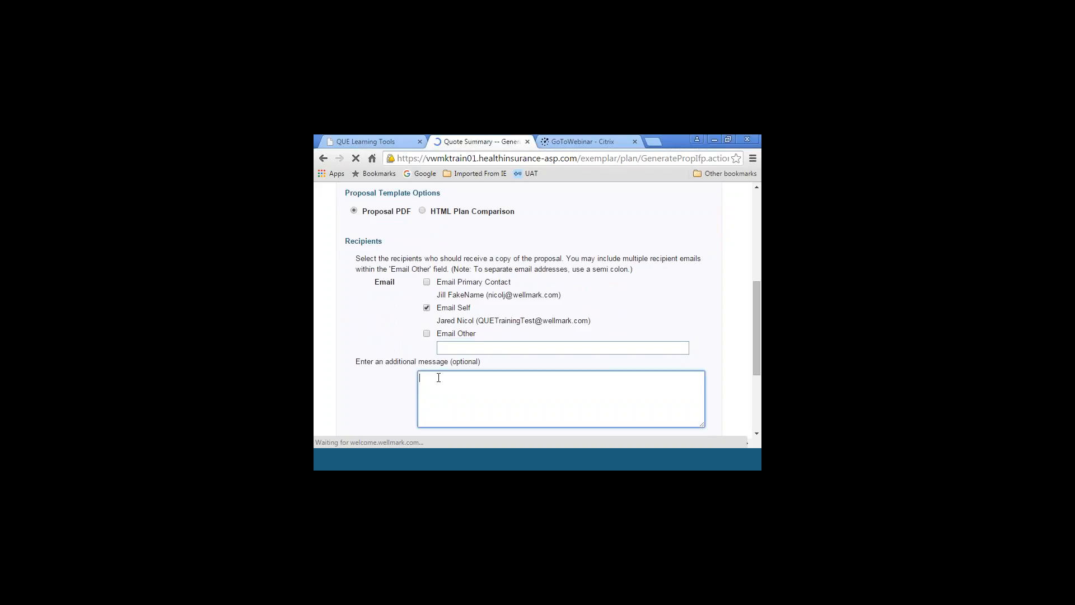
type("Ji")
type("ll, thanks f")
type("or the oppor")
type("tunity")
type(". Here is is the ")
type("low premium")
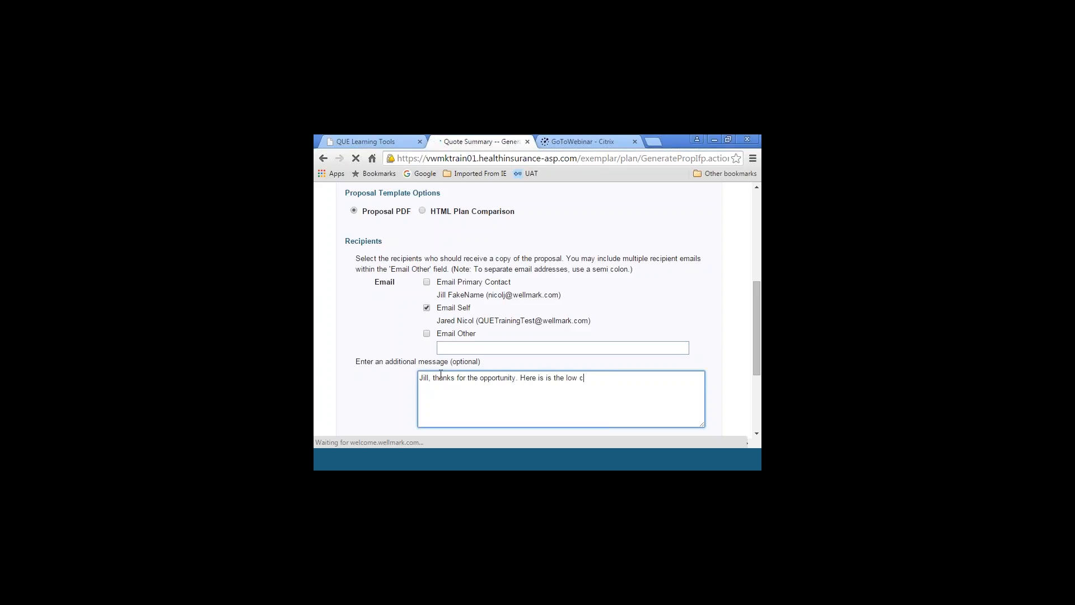
type(" bronze.")
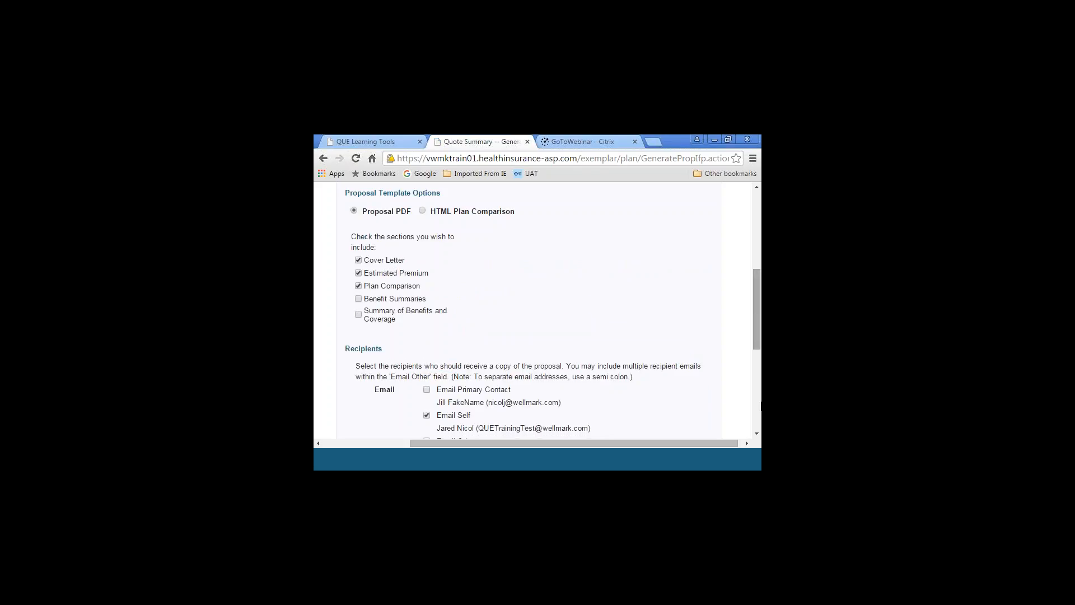
Include the Benefit Summaries section in the proposal PDF
left_click(757, 436)
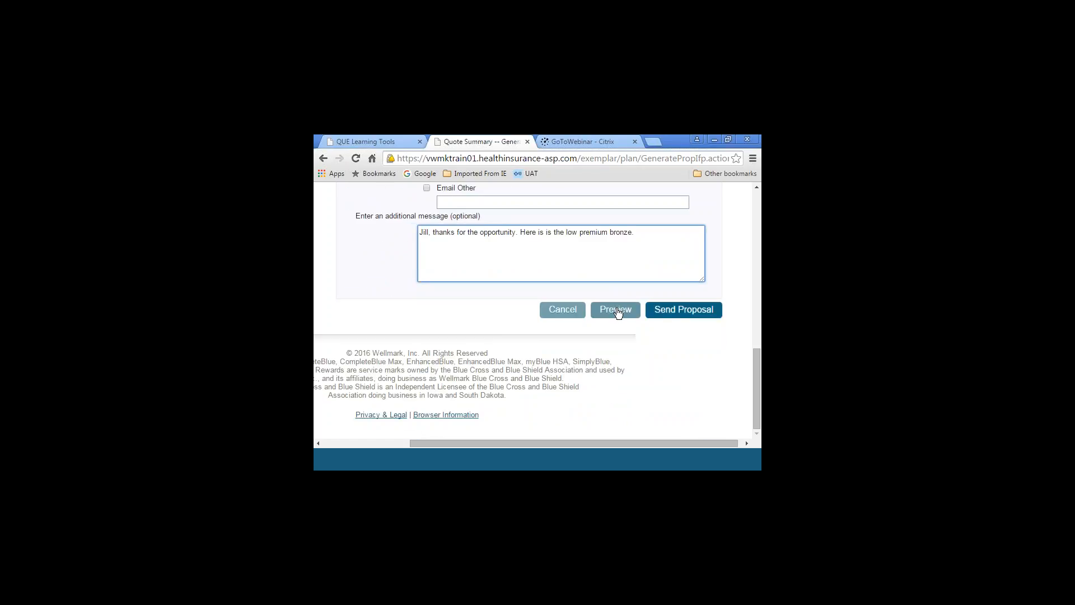
left_click(757, 188)
left_click(756, 187)
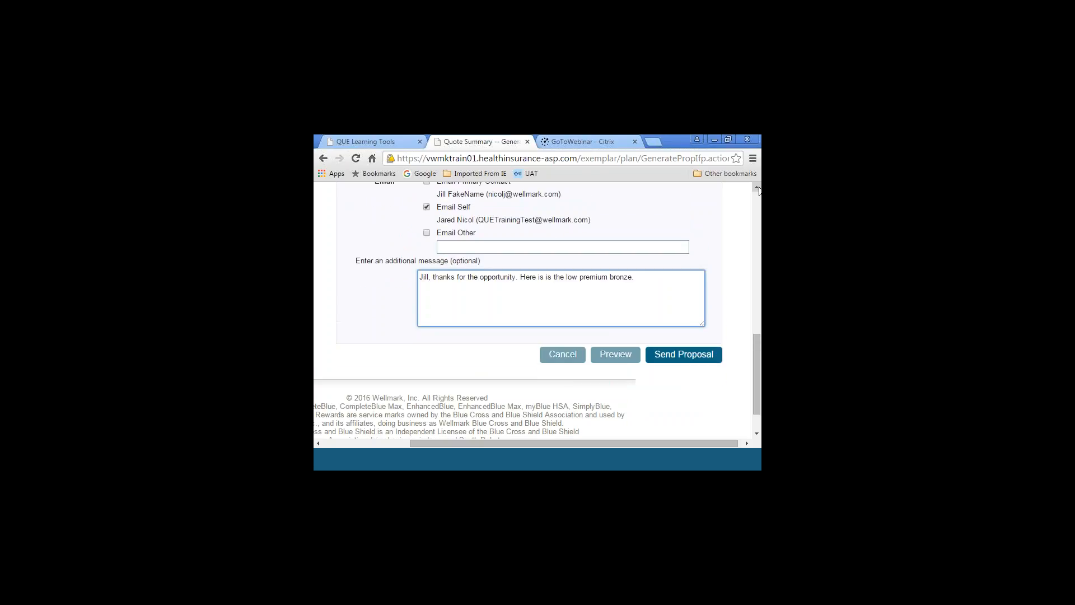
scroll(758, 191, "up", 4)
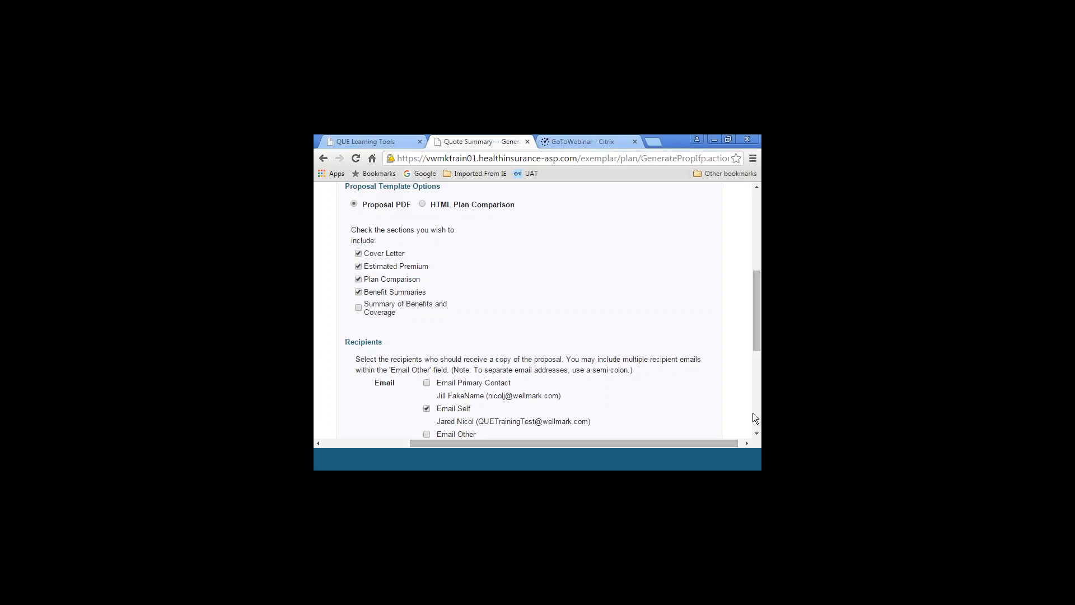
Send the proposal to the selected recipient and acknowledge the delivery message
left_click(757, 434)
left_click(756, 433)
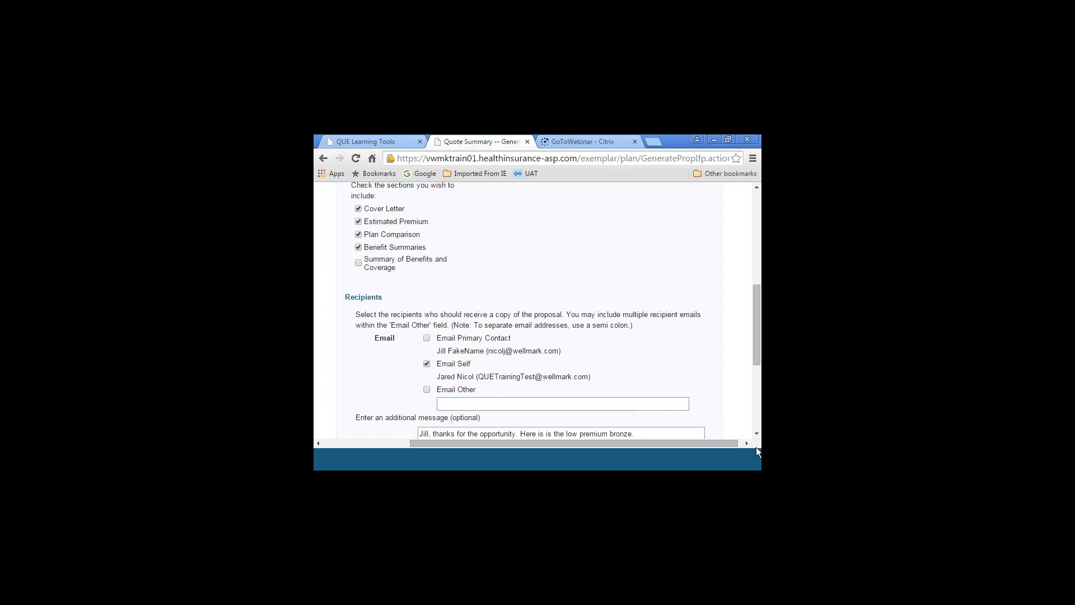
scroll(756, 434, "down", 4)
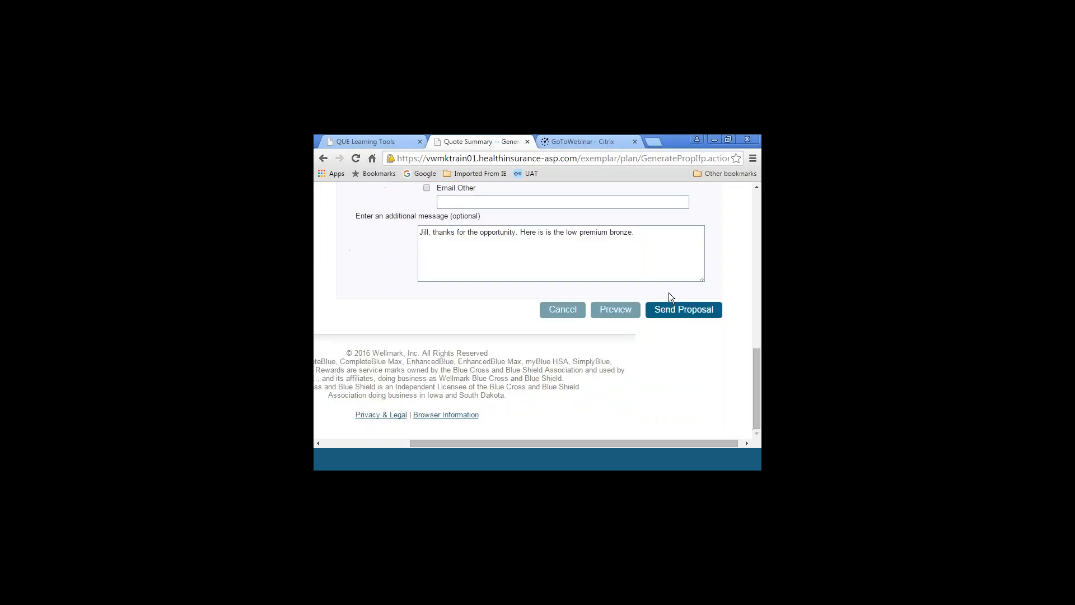
left_click(671, 307)
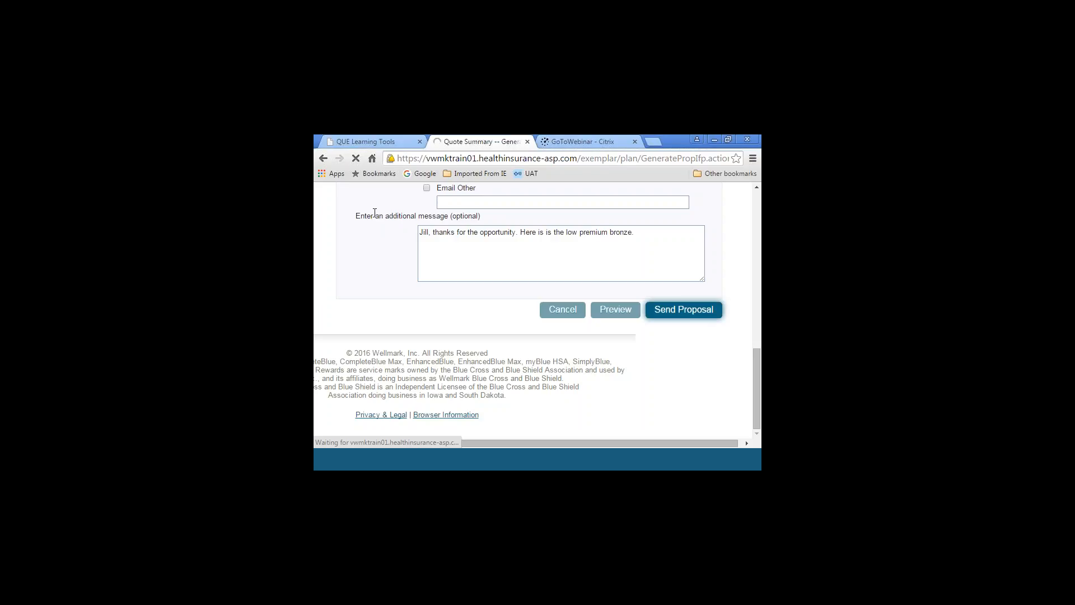
left_click(755, 201)
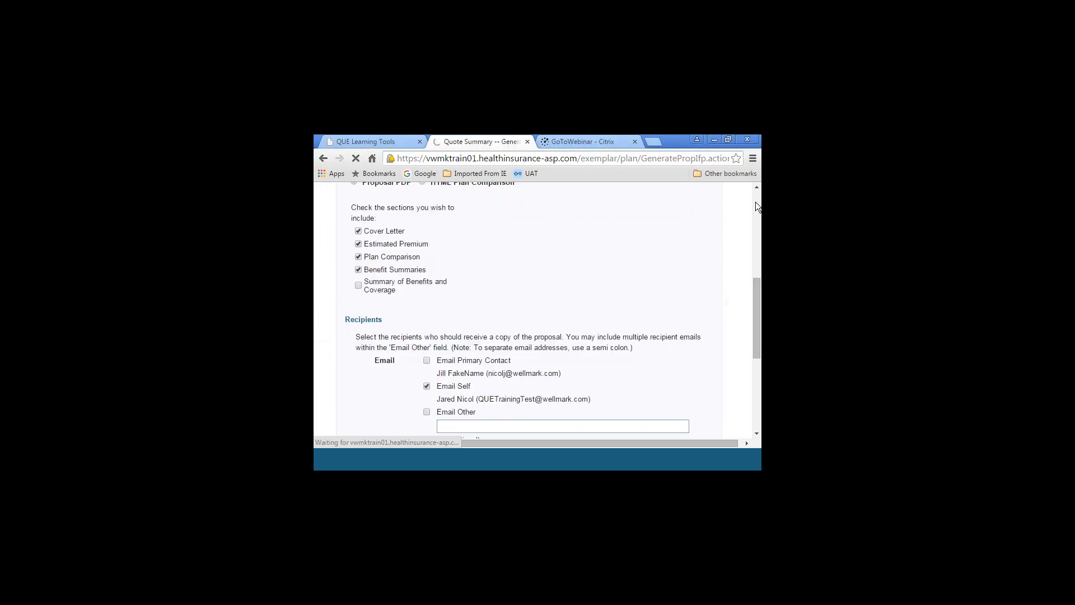
left_click(756, 202)
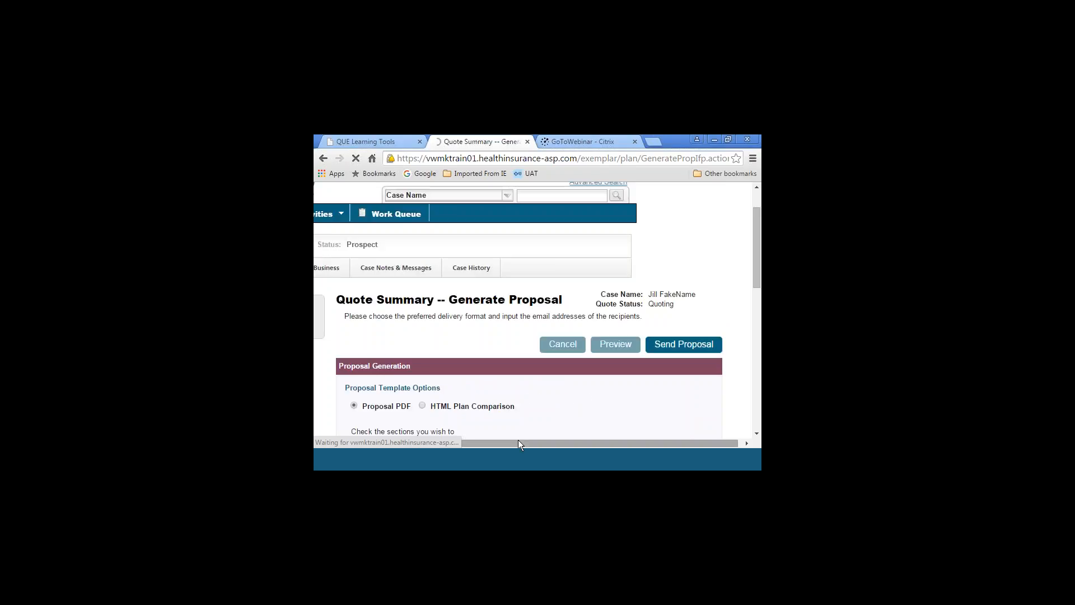
left_click_drag(485, 443, 401, 442)
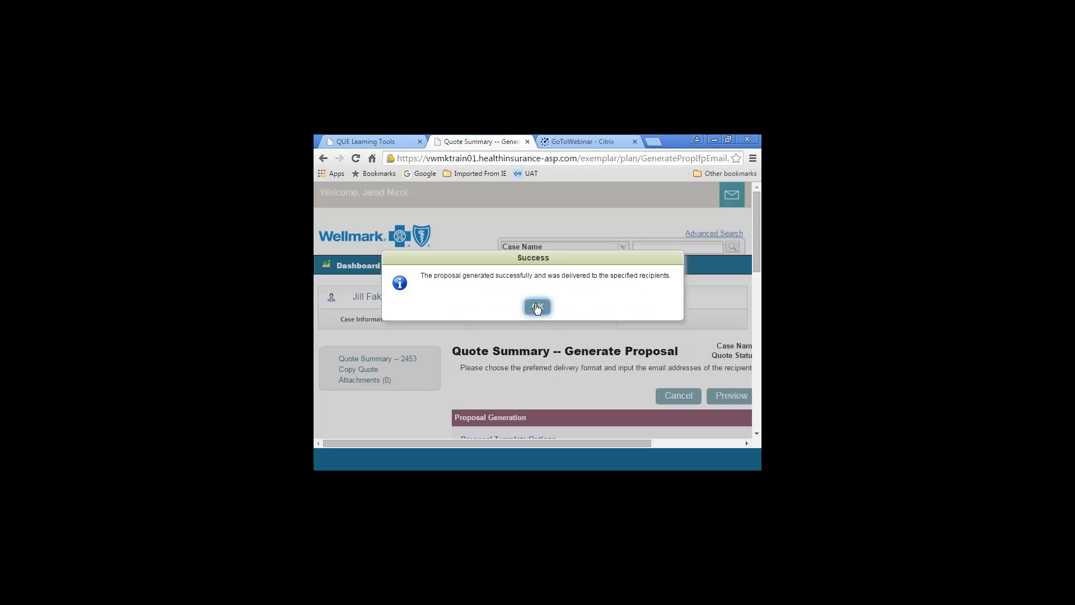
left_click(536, 307)
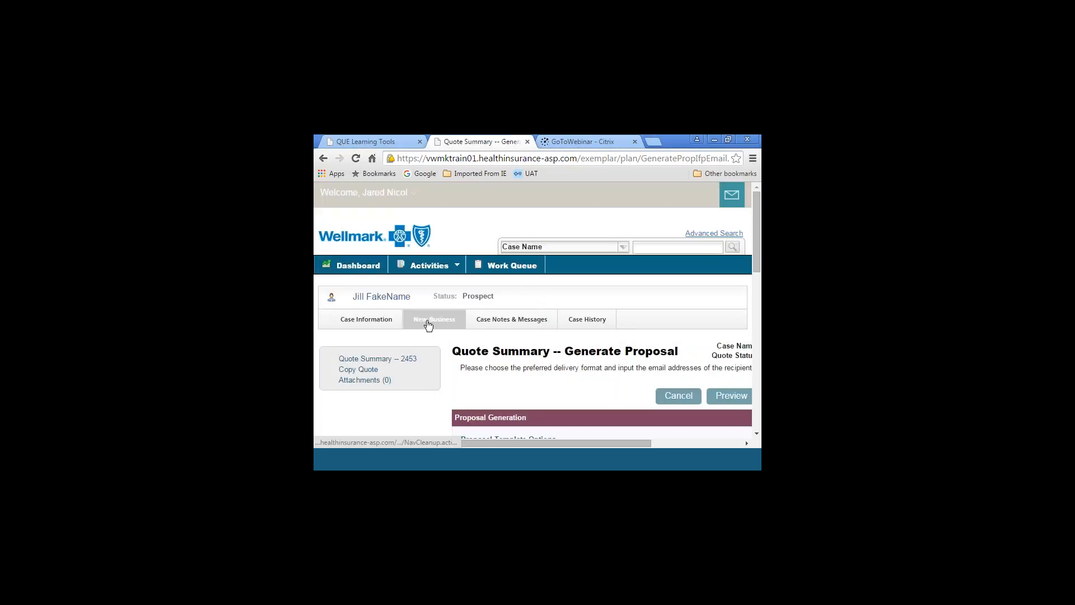
Check the case's notes and messages and view its New Business applications and quotes
left_click(503, 324)
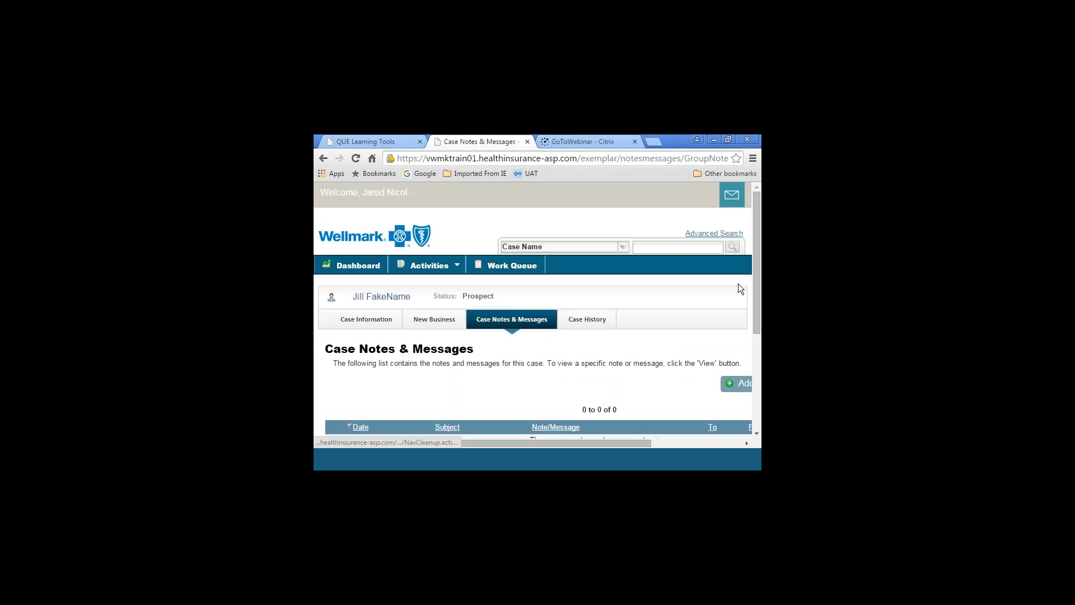
scroll(757, 435, "down", 2)
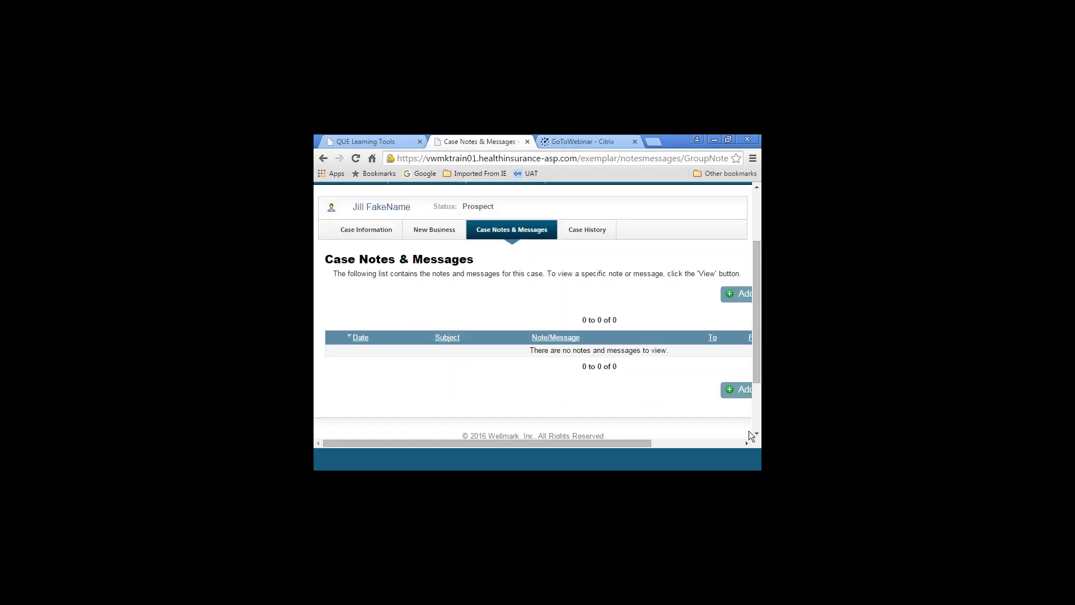
left_click(432, 233)
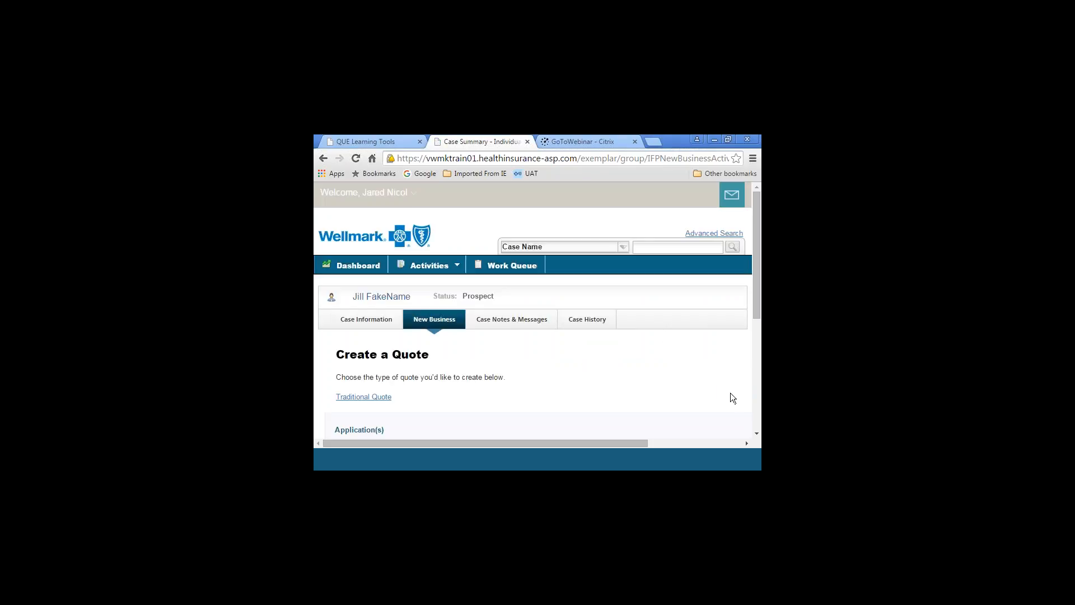
scroll(757, 434, "down", 4)
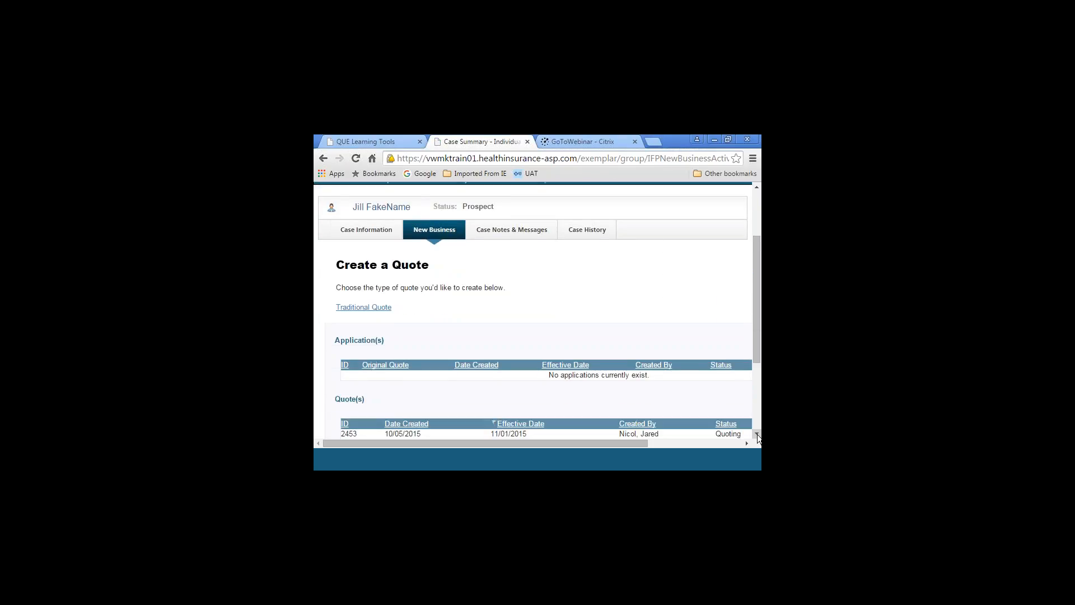
Examine the case's quote entry on the New Business page, including its effective date, creator, status and view option
scroll(757, 434, "down", 2)
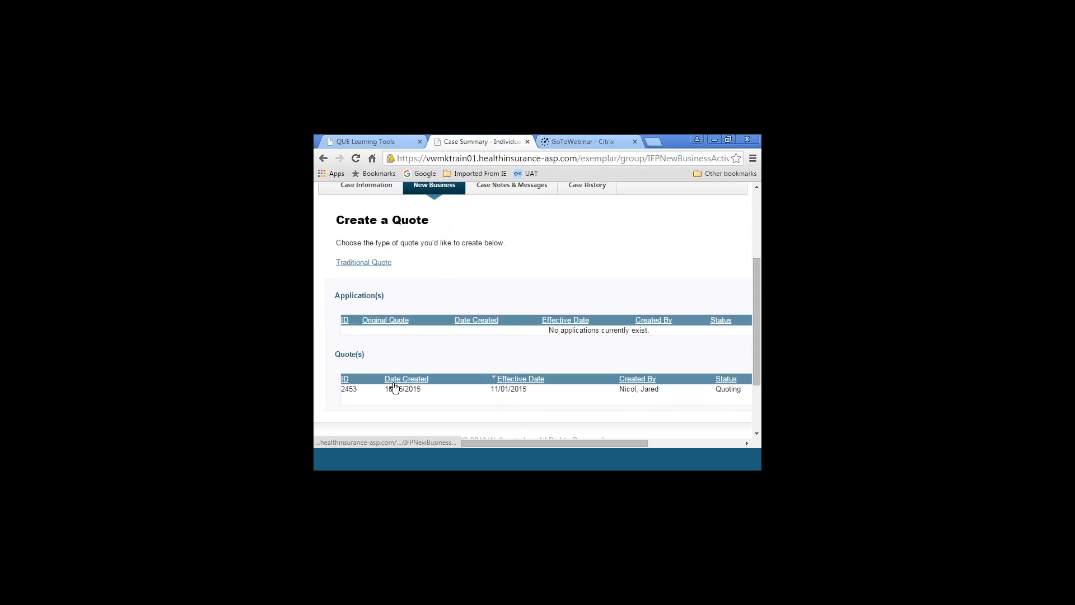
scroll(617, 395, "right", 3)
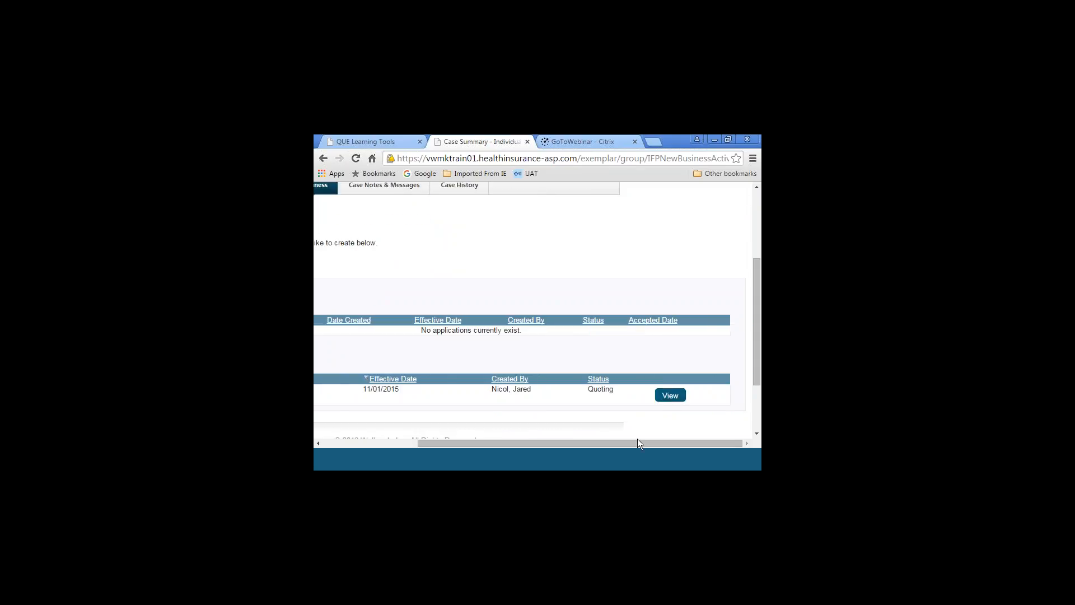
left_click_drag(636, 443, 542, 443)
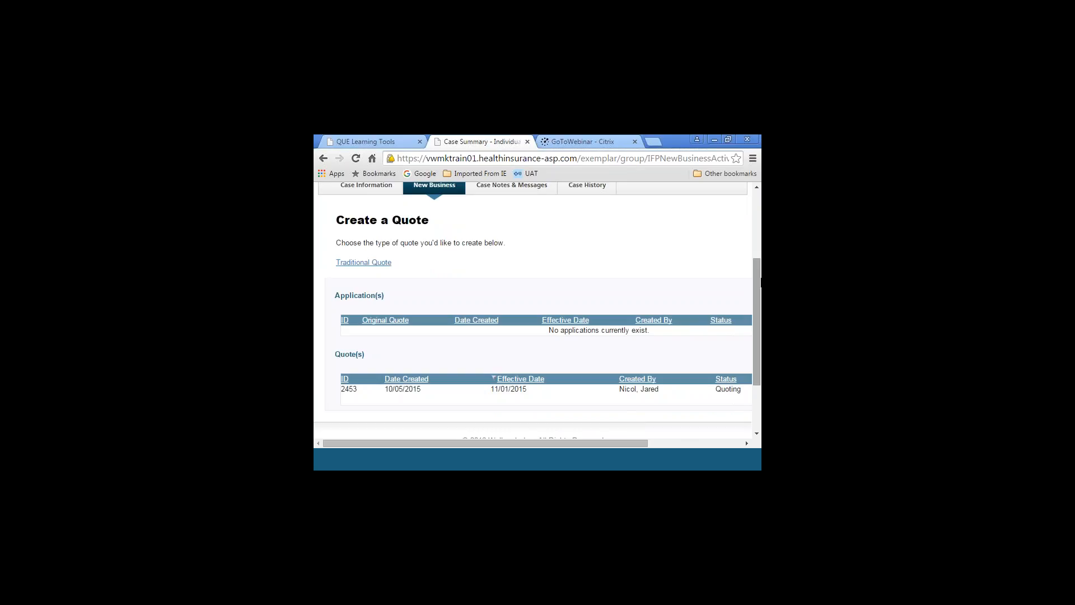
left_click_drag(760, 274, 761, 227)
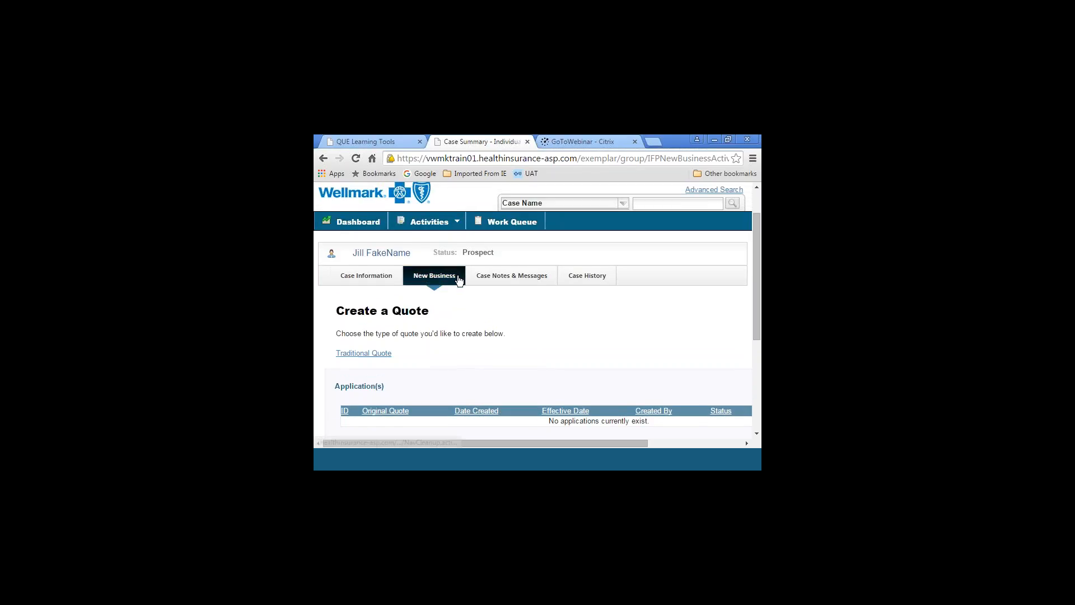
Open a new note form in the case's notes and messages
left_click(499, 277)
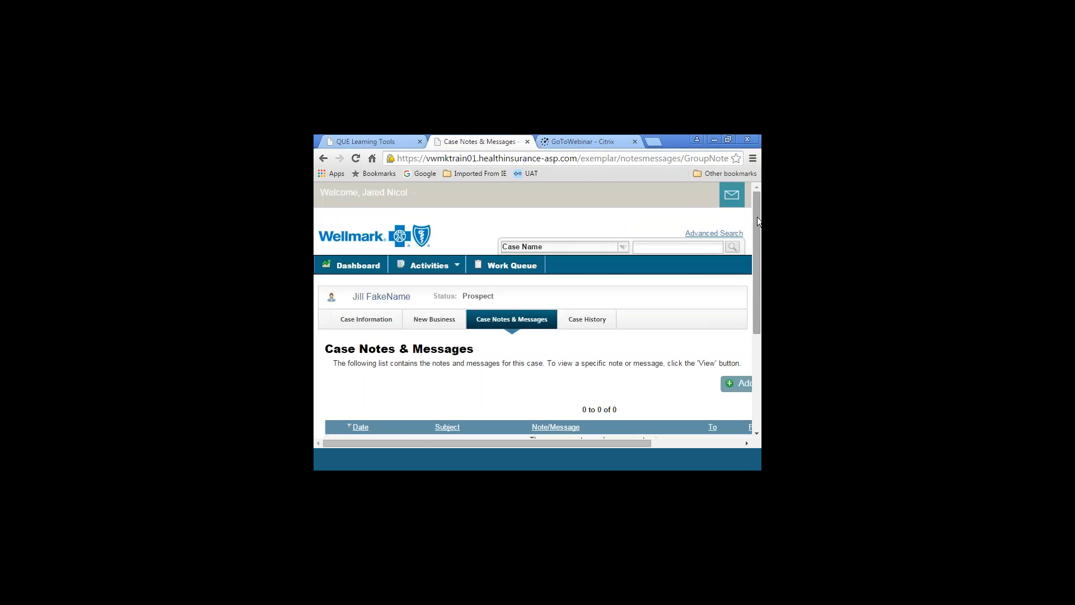
scroll(757, 222, "down", 2)
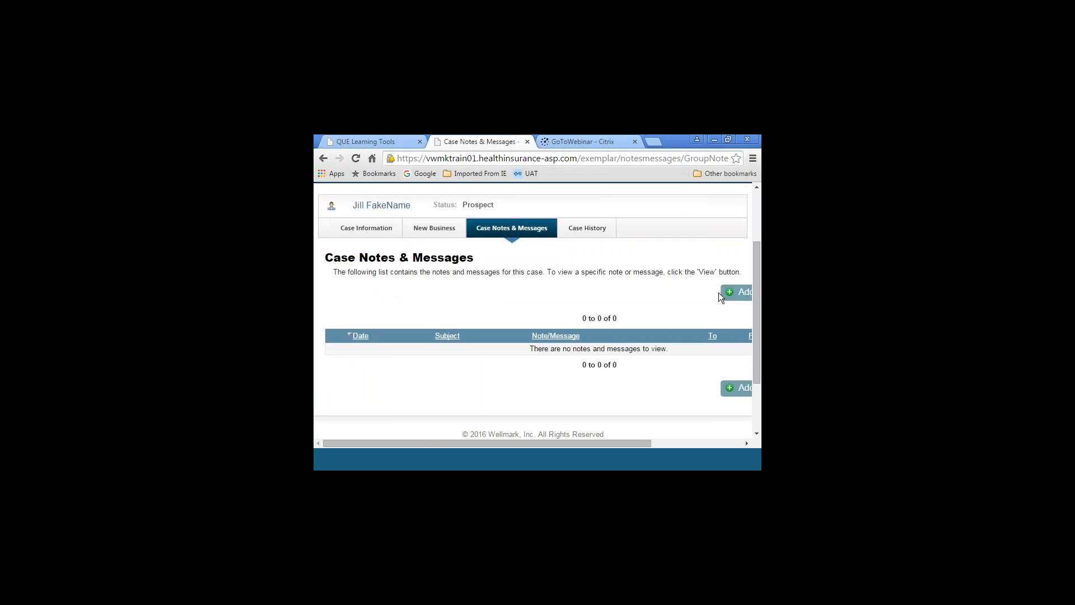
left_click(734, 295)
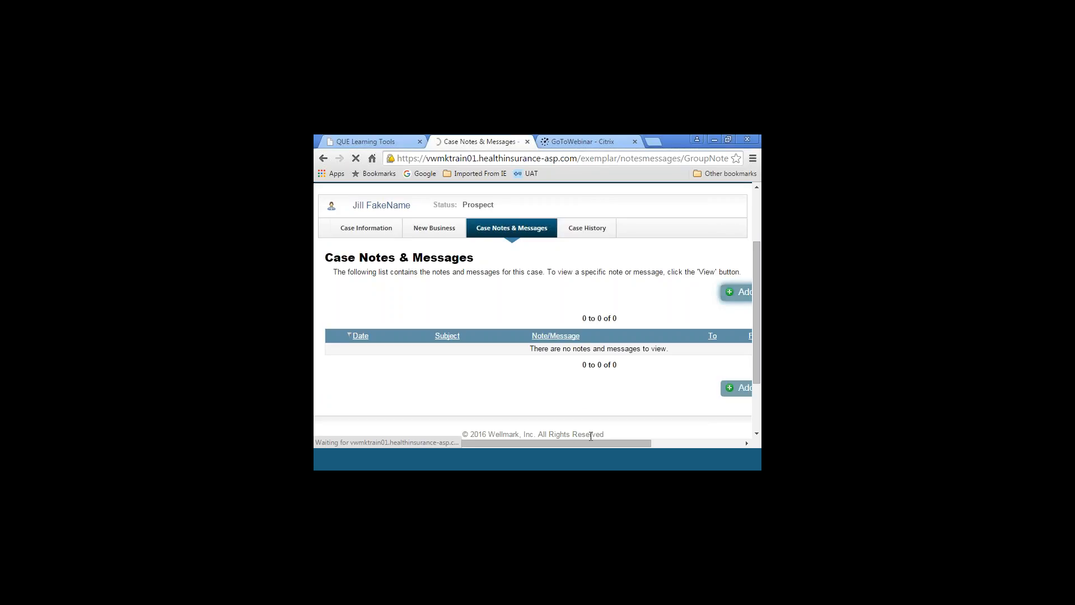
left_click_drag(530, 443, 461, 432)
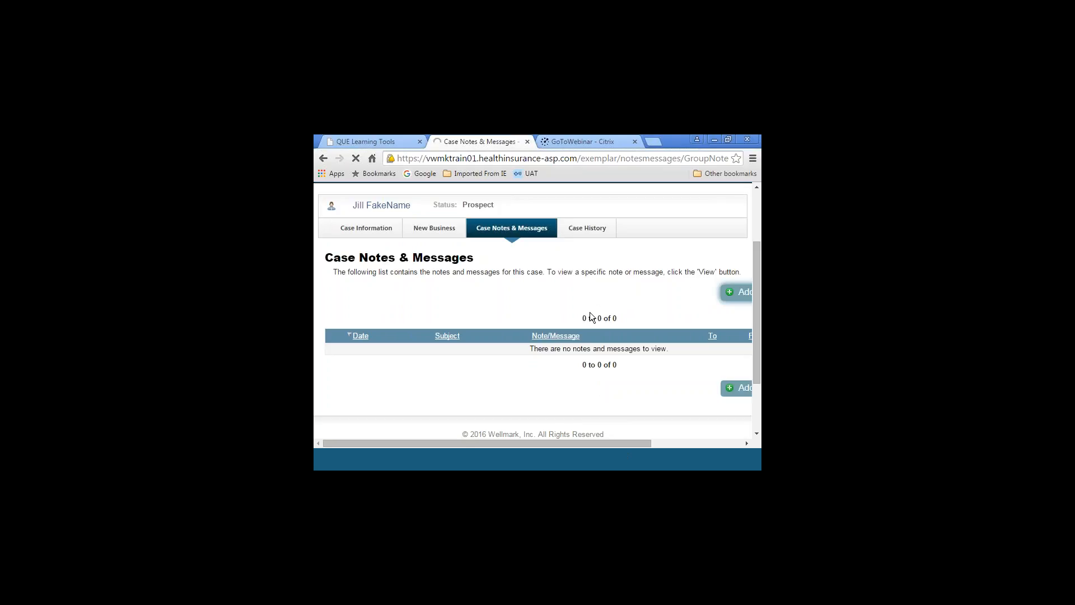
left_click(736, 302)
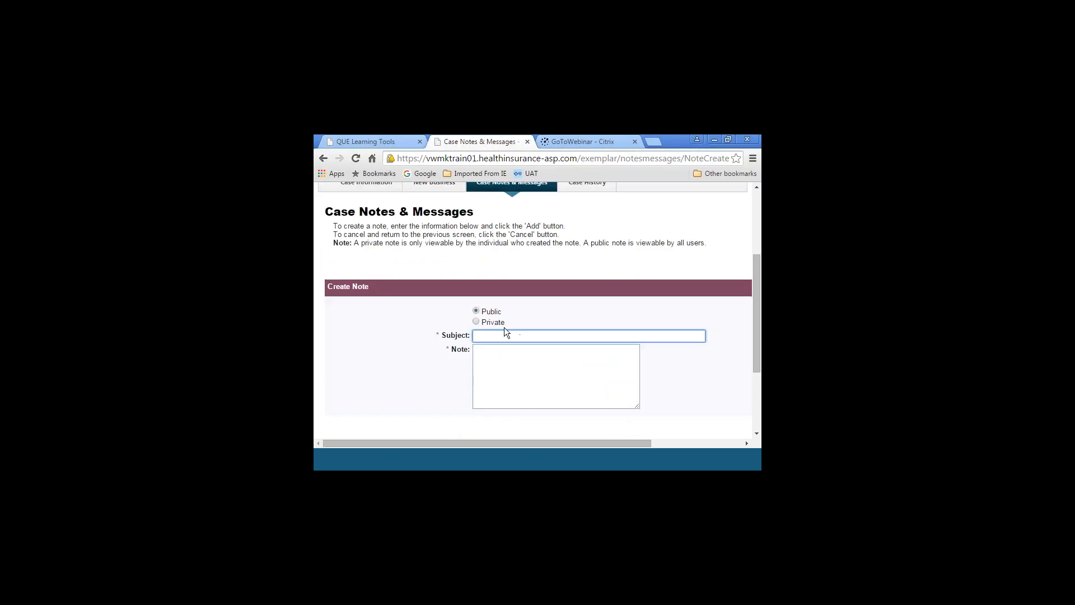
Fill in the public note with subject "Quote ID 2453" and text "DN, VN, SB 5000 HMO, H.S.A 53000"
type("Quote ID 2453")
left_click(524, 347)
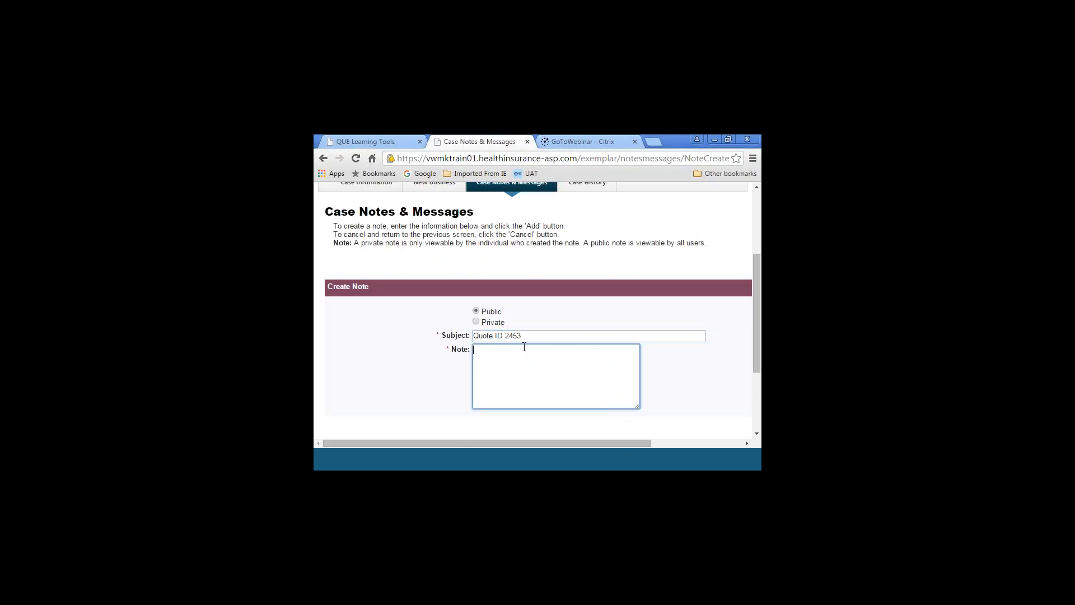
type("Emp")
key("BackSpace")
key("BackSpace")
key("BackSpace")
type("DN, VN, SB 5000 HMO, H.S.A 53000")
Add the completed note to the case and check its entry in the notes list
left_click(755, 216)
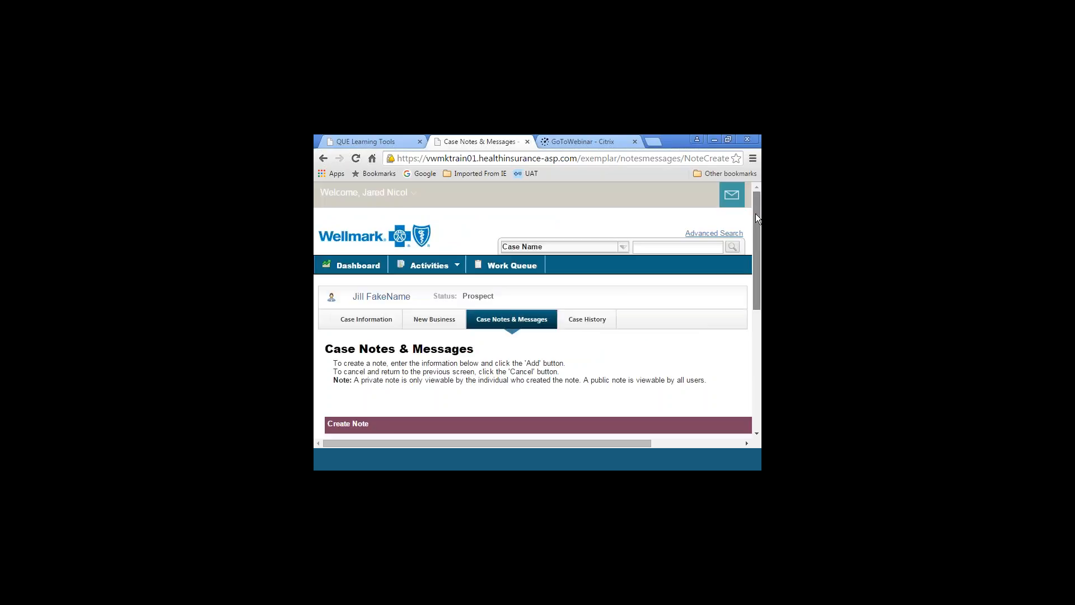
left_click_drag(755, 219, 758, 290)
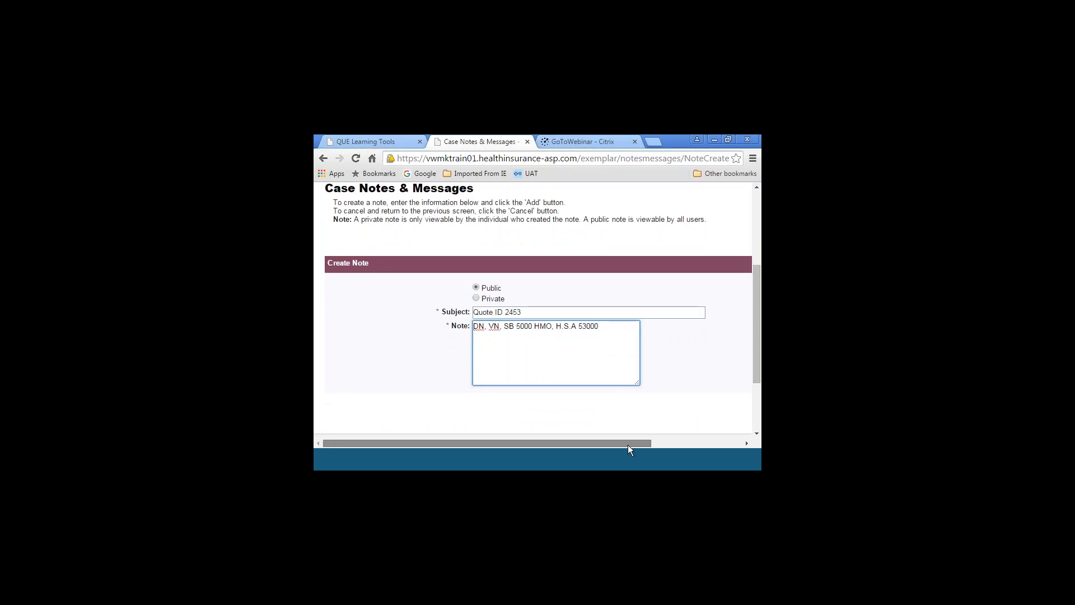
left_click_drag(627, 445, 727, 445)
left_click(728, 405)
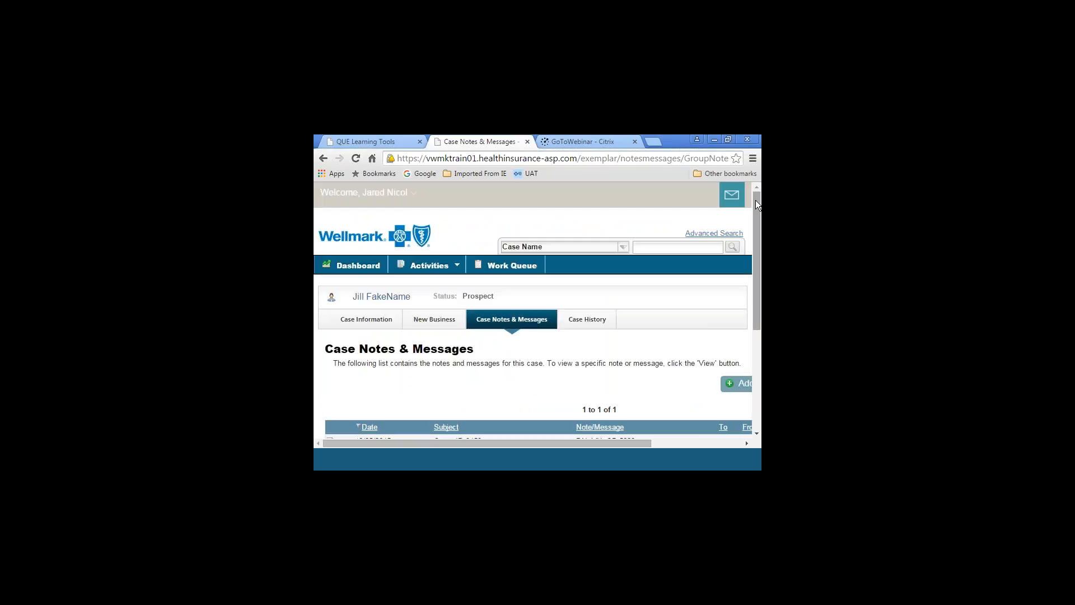
left_click_drag(755, 202, 752, 263)
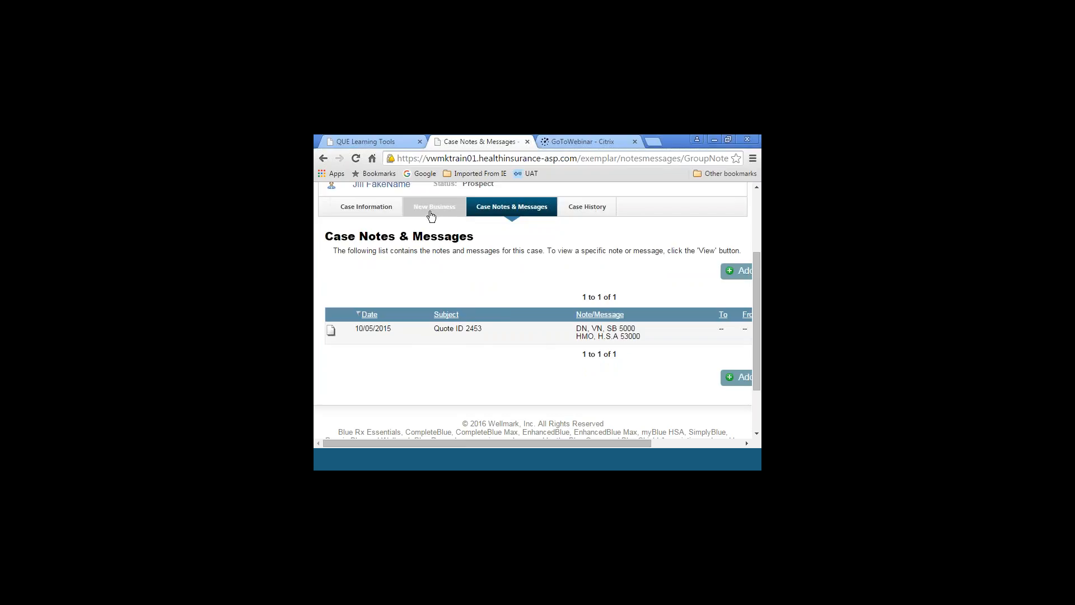
Examine the case history, including the date, user and full action text of each logged activity
left_click(585, 207)
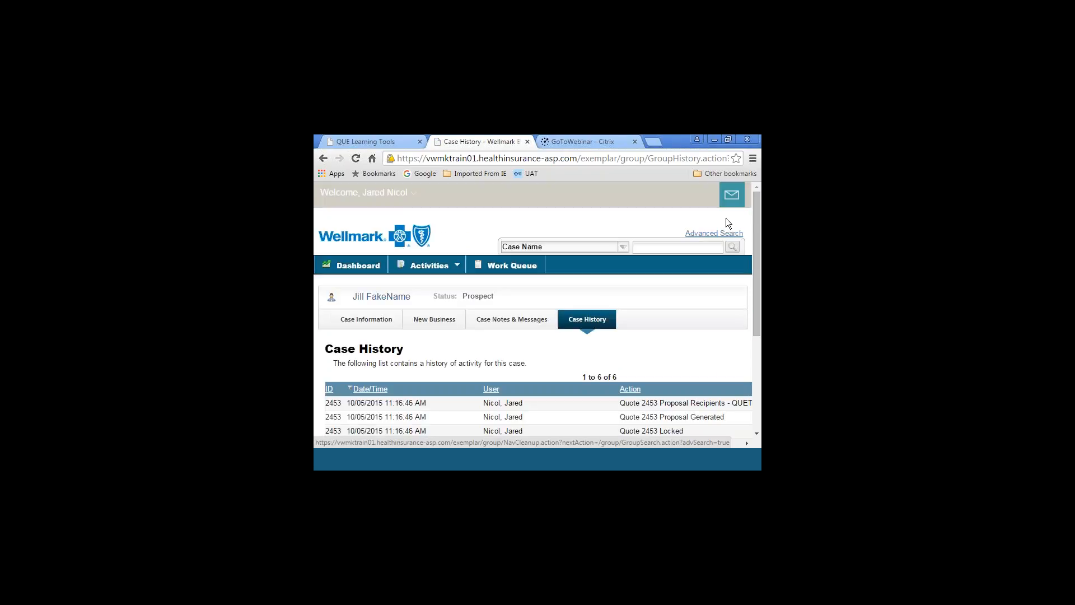
left_click_drag(755, 218, 753, 297)
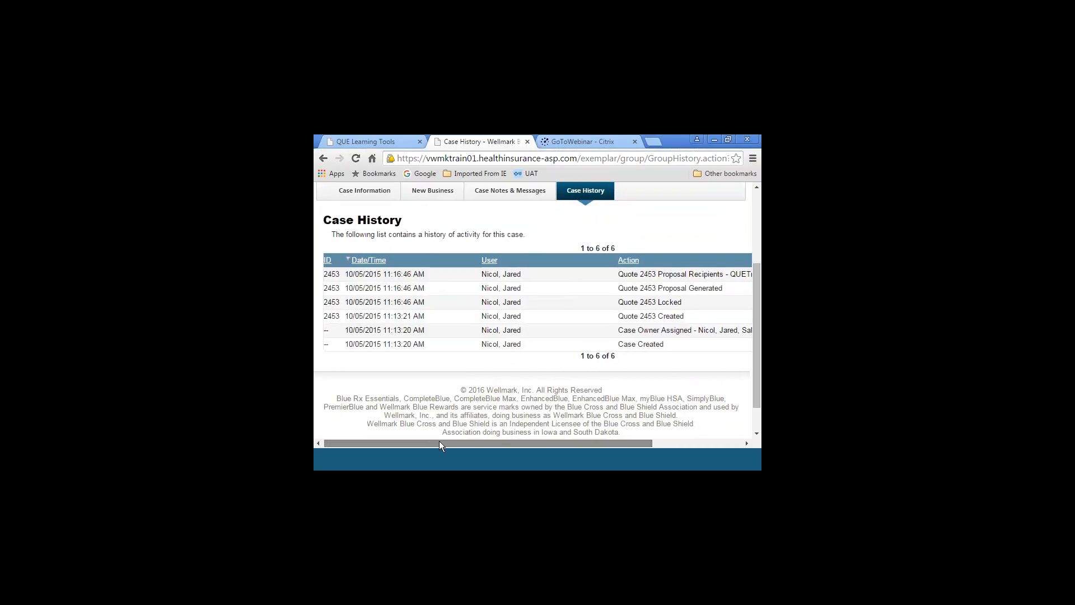
left_click_drag(439, 441, 547, 438)
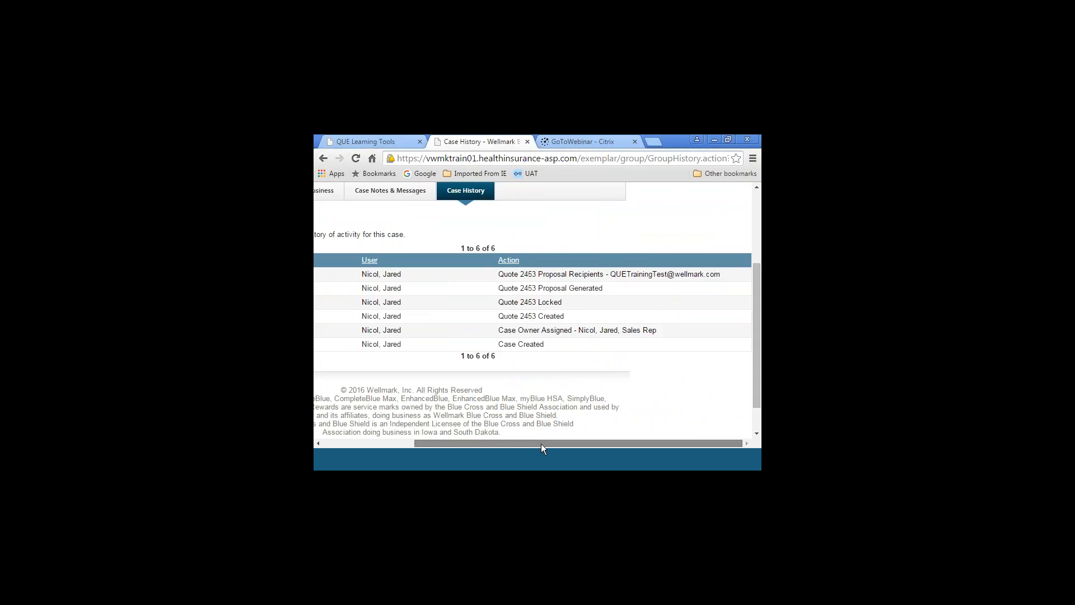
left_click_drag(541, 443, 469, 432)
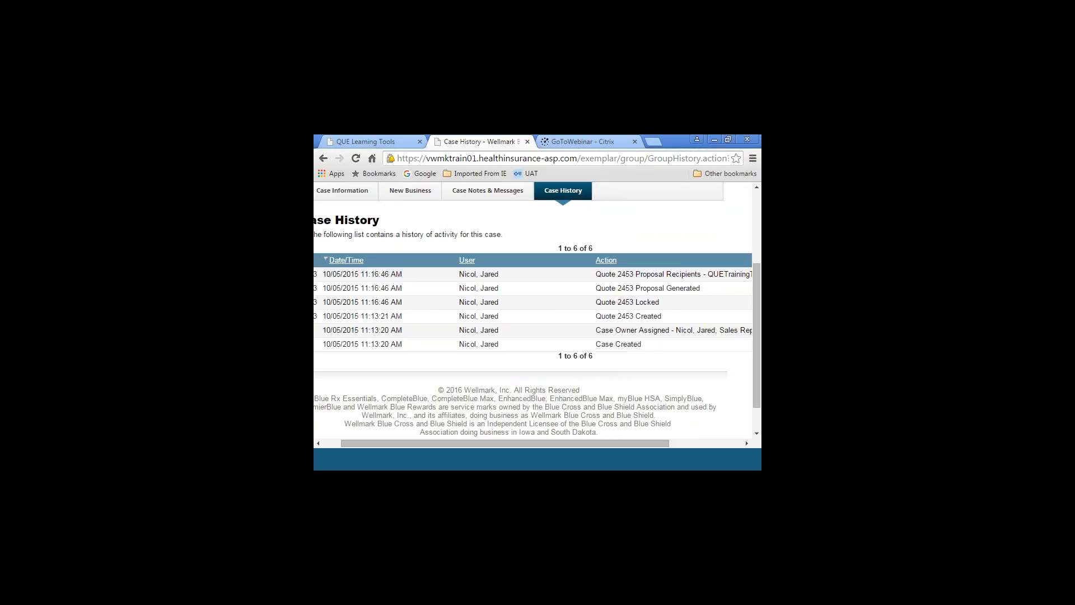
left_click_drag(464, 442, 555, 305)
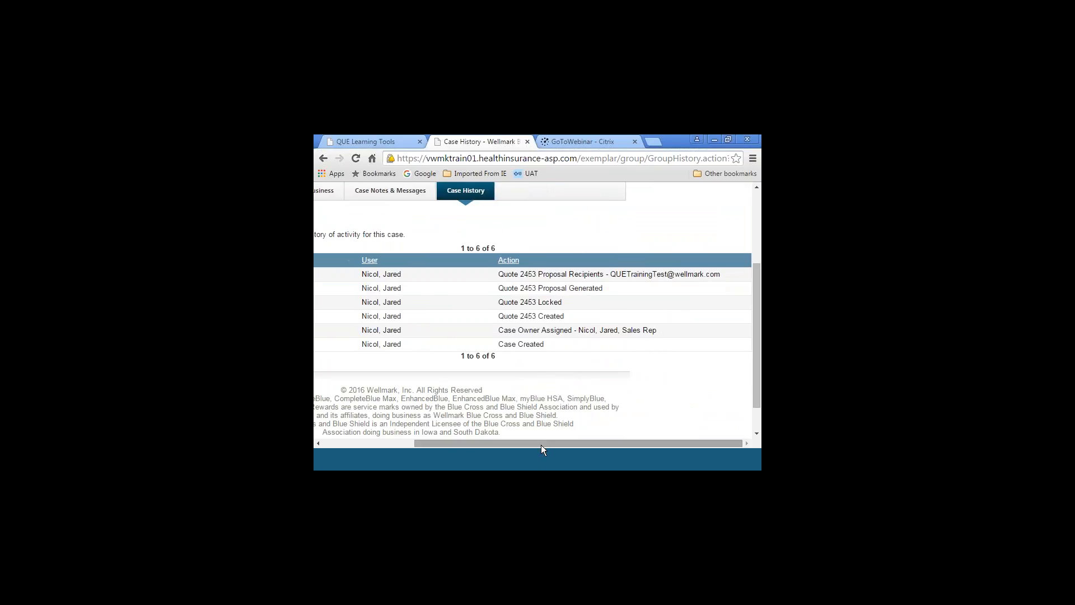
left_click_drag(541, 445, 450, 444)
scroll(372, 307, "up", 3)
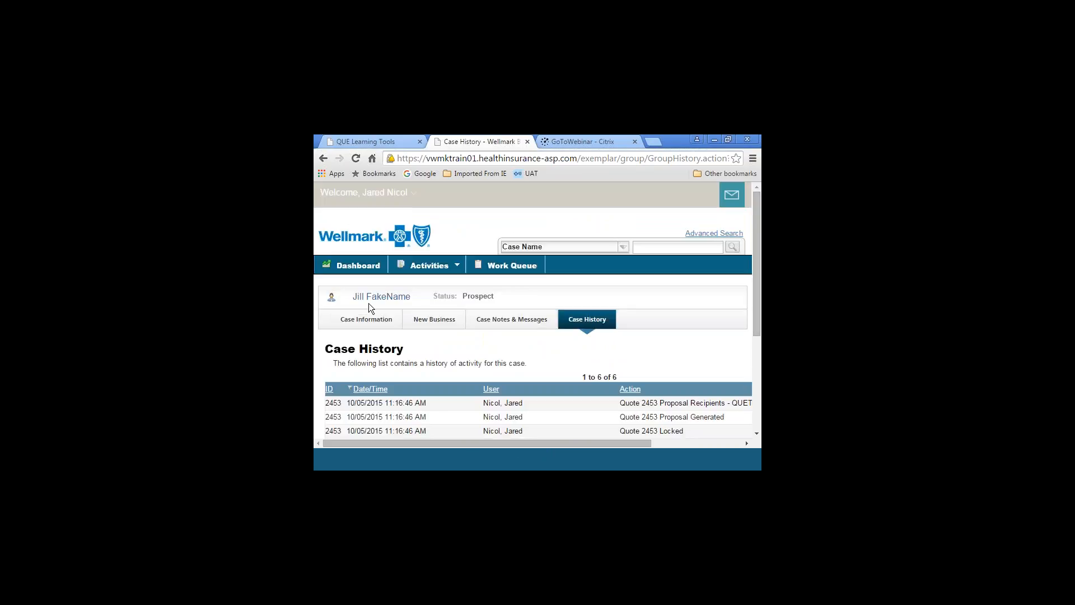
Return to the dashboard and look over its Quote Activity, Application Activity and Message Center widgets
left_click(362, 267)
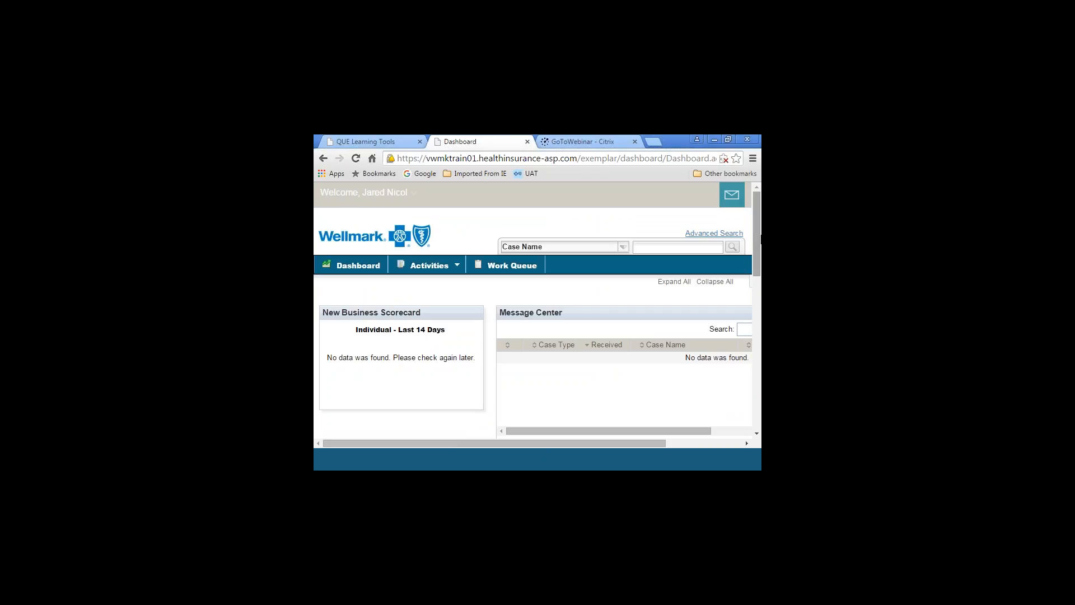
left_click_drag(753, 233, 739, 322)
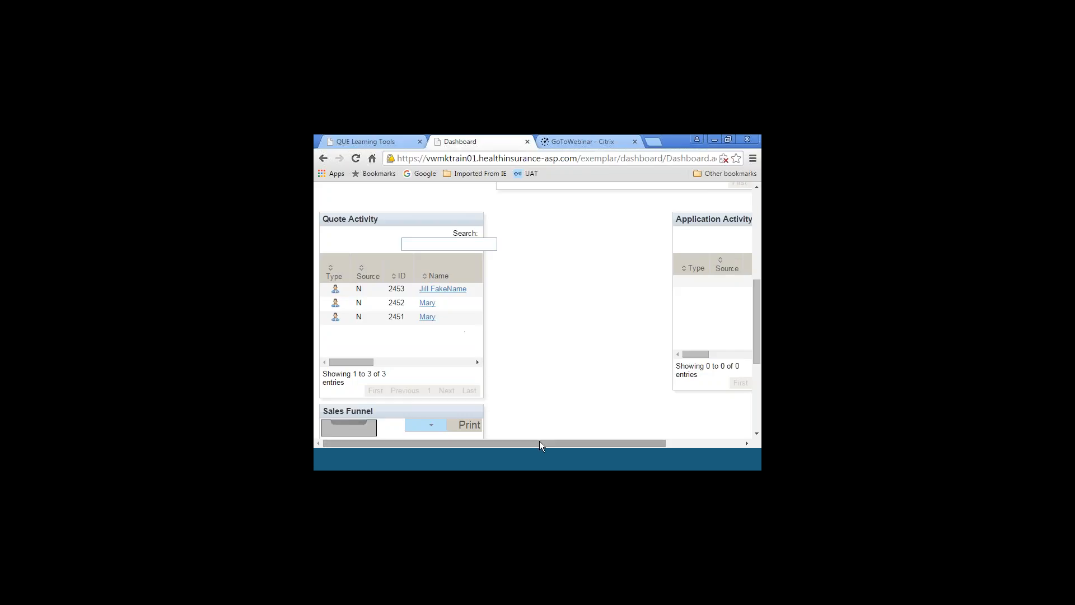
left_click_drag(540, 441, 534, 437)
left_click_drag(491, 442, 755, 227)
left_click(754, 227)
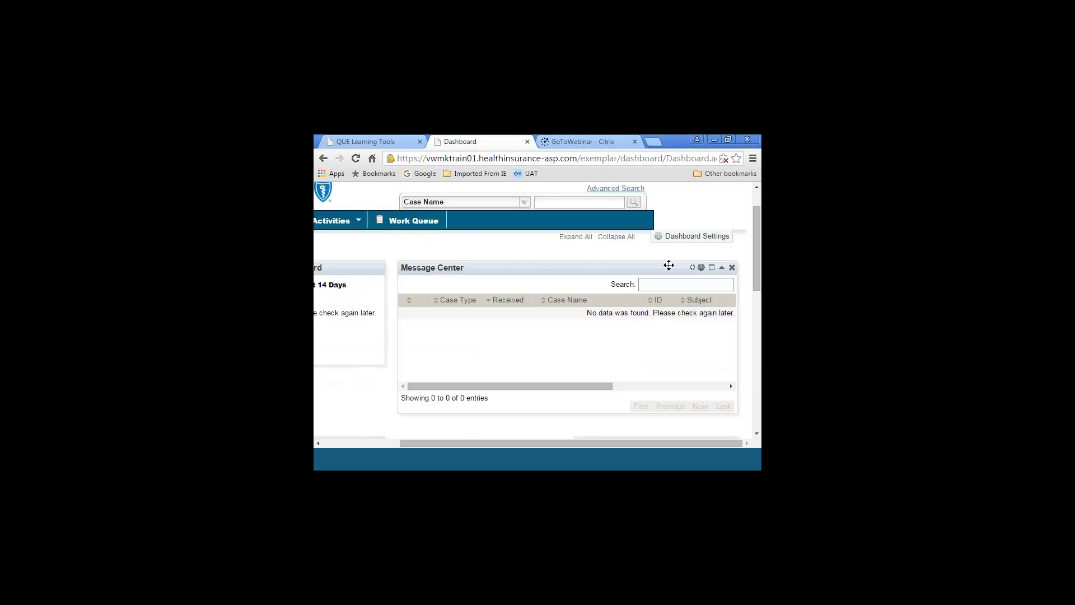
Enter the client's last name in the case name search and open the Advanced Search criteria
left_click(759, 199)
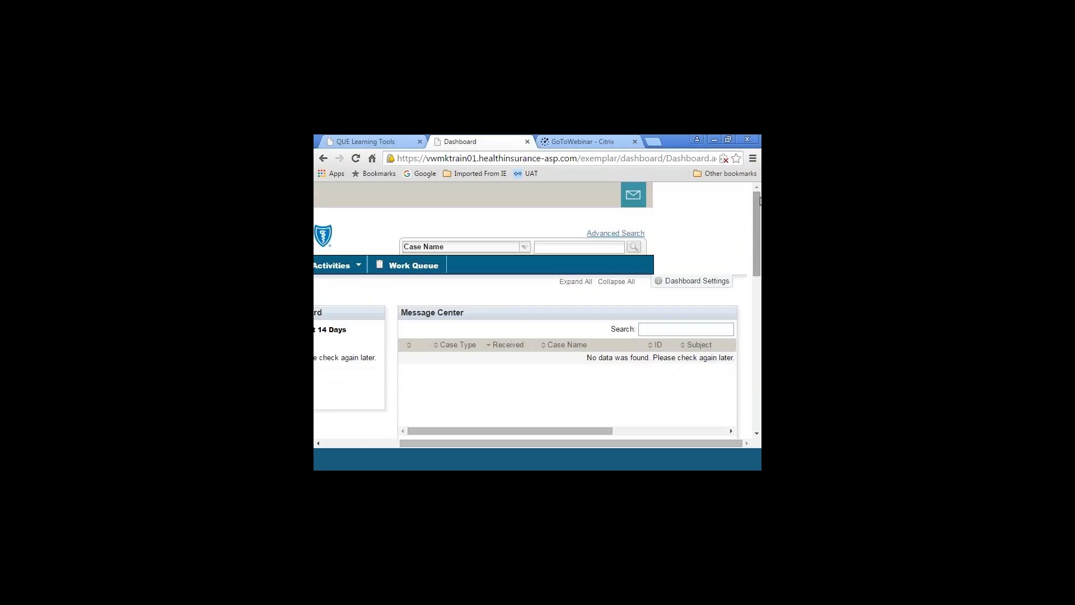
left_click(560, 250)
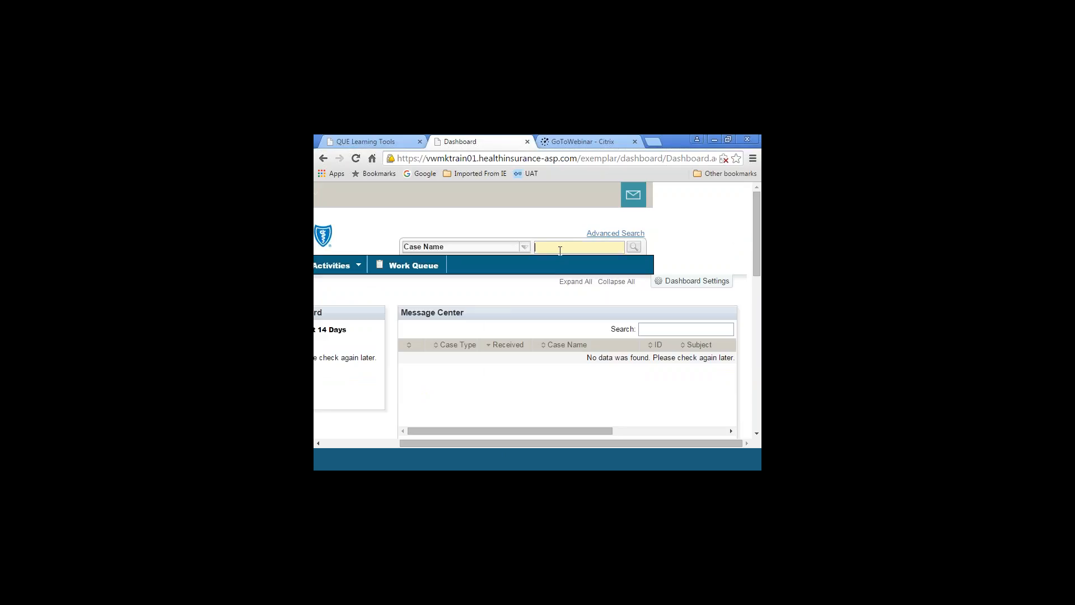
type("FakeName")
left_click(603, 234)
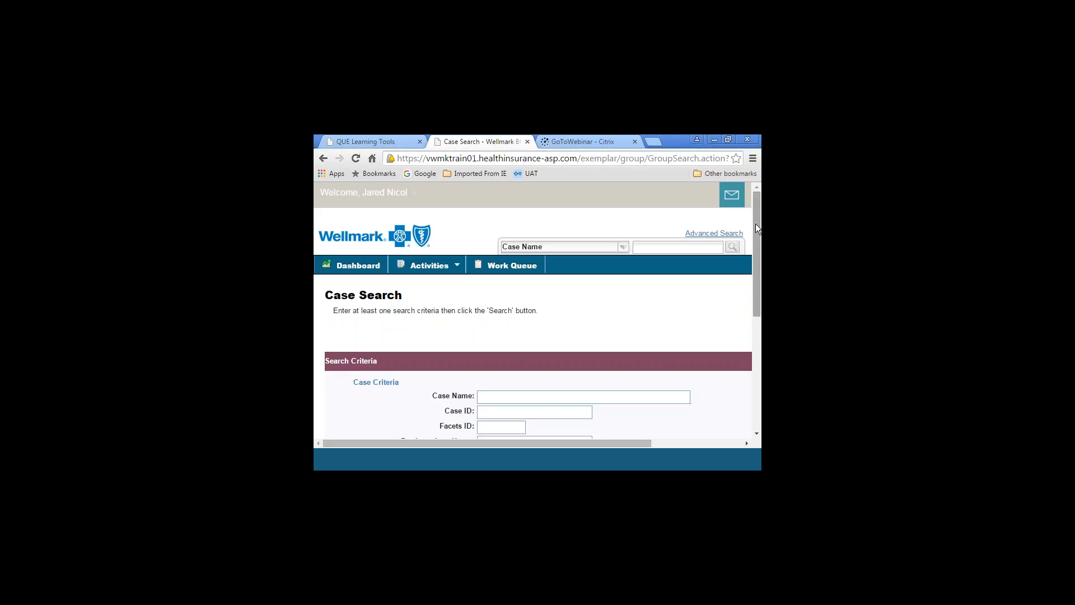
left_click_drag(754, 224, 629, 337)
Try the Activity Criteria and Advanced Case Criteria filters, setting the case type to Individual & Family
left_click(362, 322)
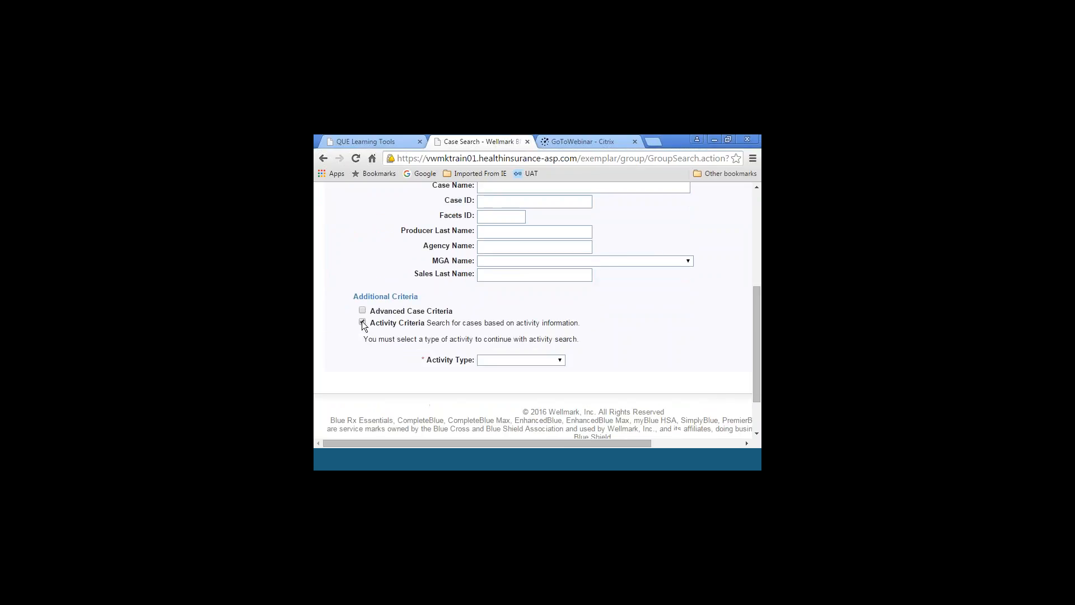
left_click(560, 360)
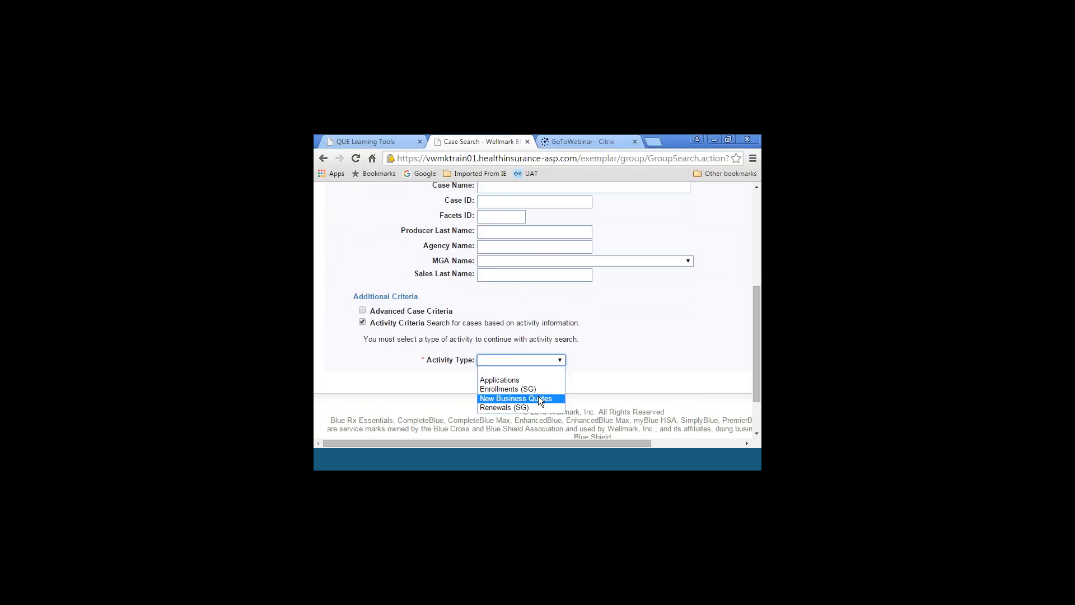
left_click(362, 311)
left_click(363, 311)
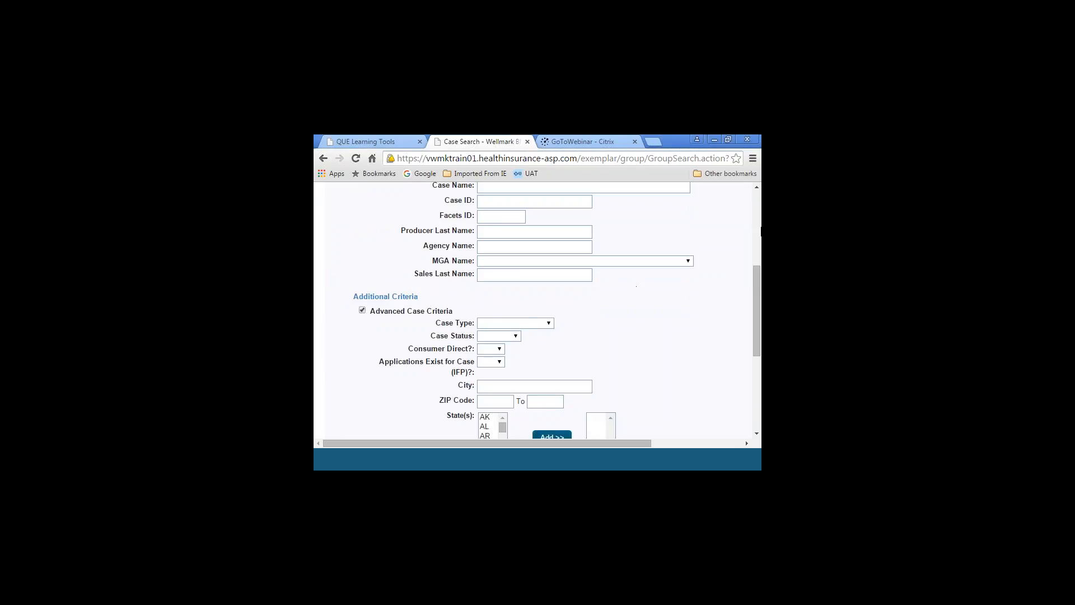
left_click(756, 224)
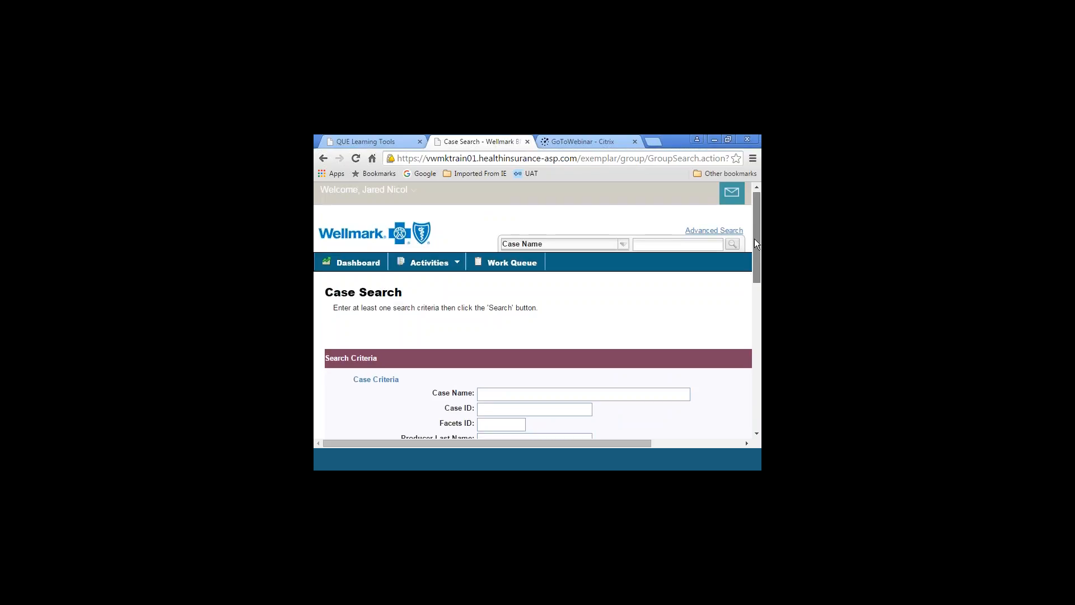
left_click_drag(754, 239, 758, 344)
left_click(546, 234)
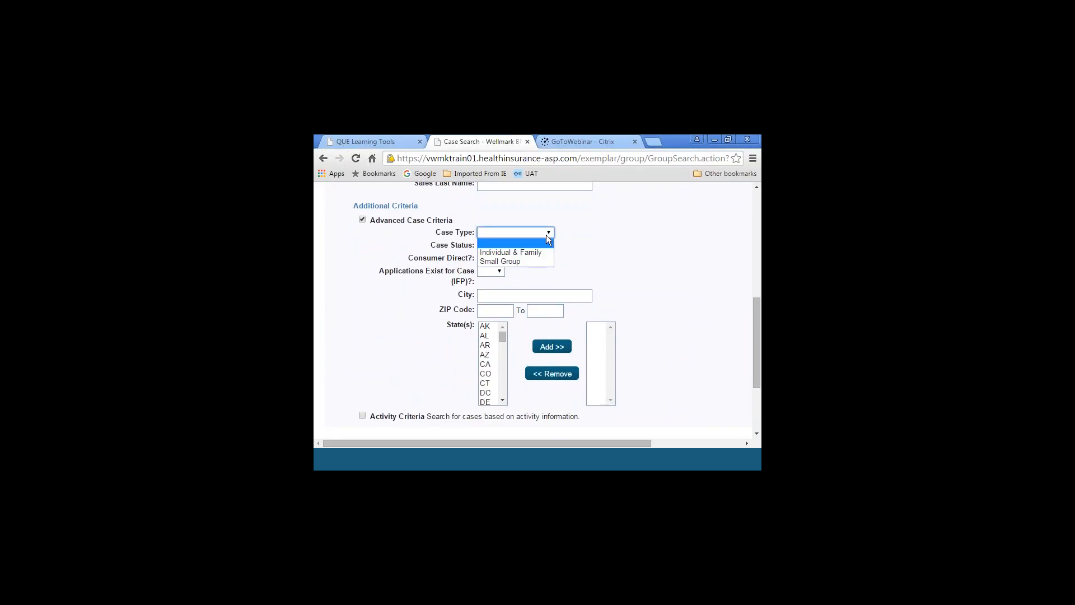
left_click(542, 249)
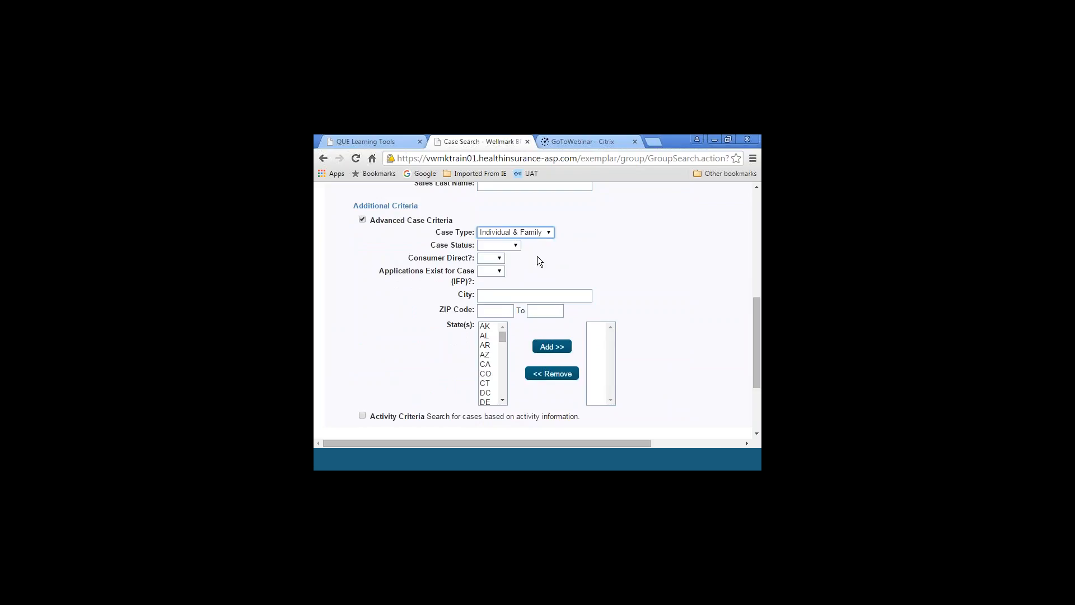
left_click(362, 222)
left_click(363, 221)
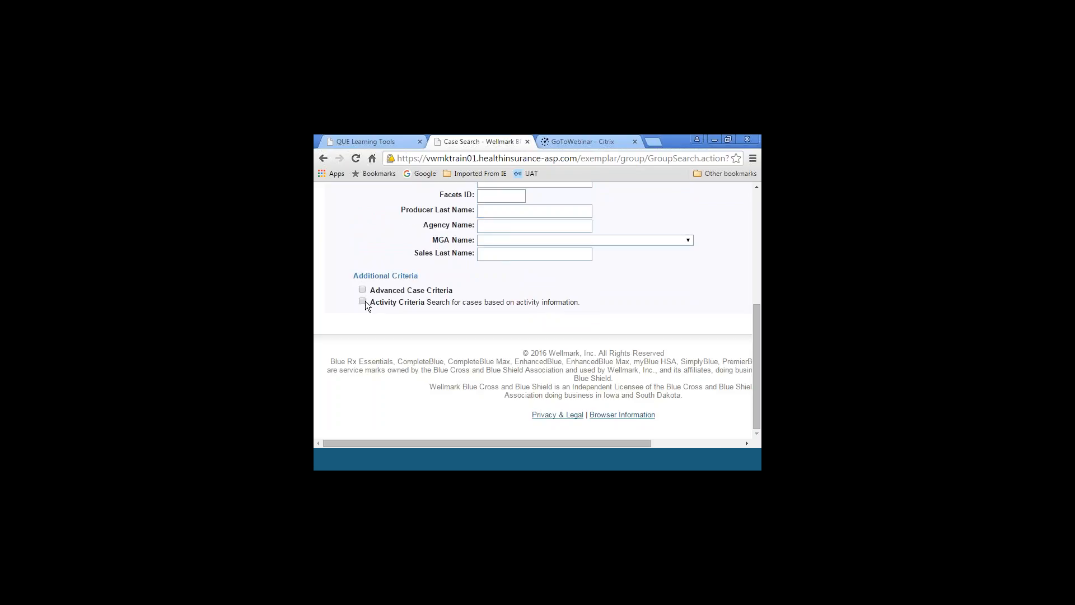
Enable the Activity Criteria for the case search and set the activity type to New Business Quotes
left_click(363, 301)
left_click(561, 341)
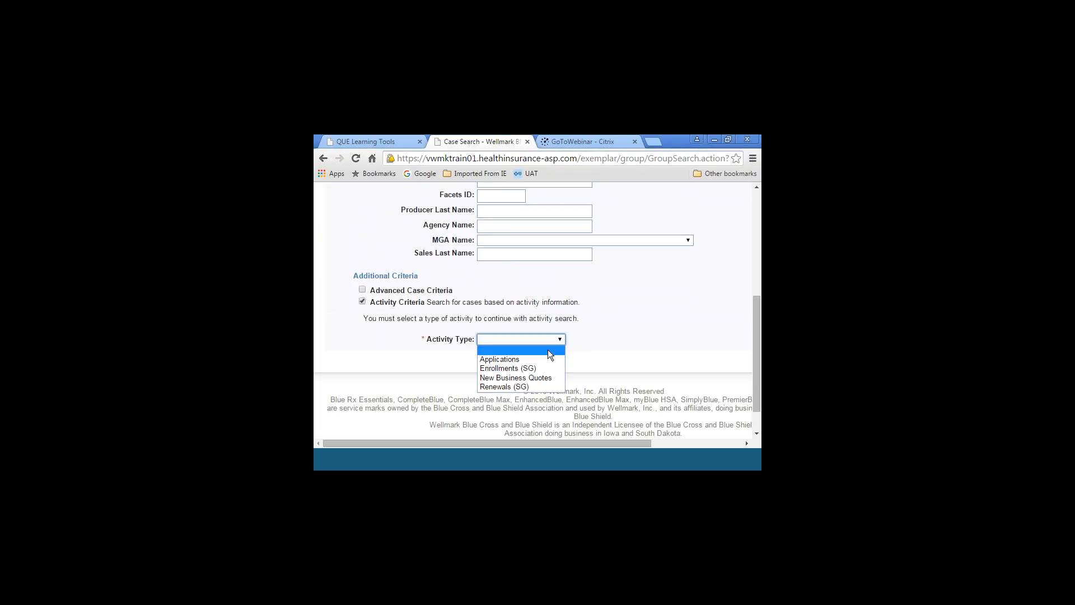
left_click(538, 375)
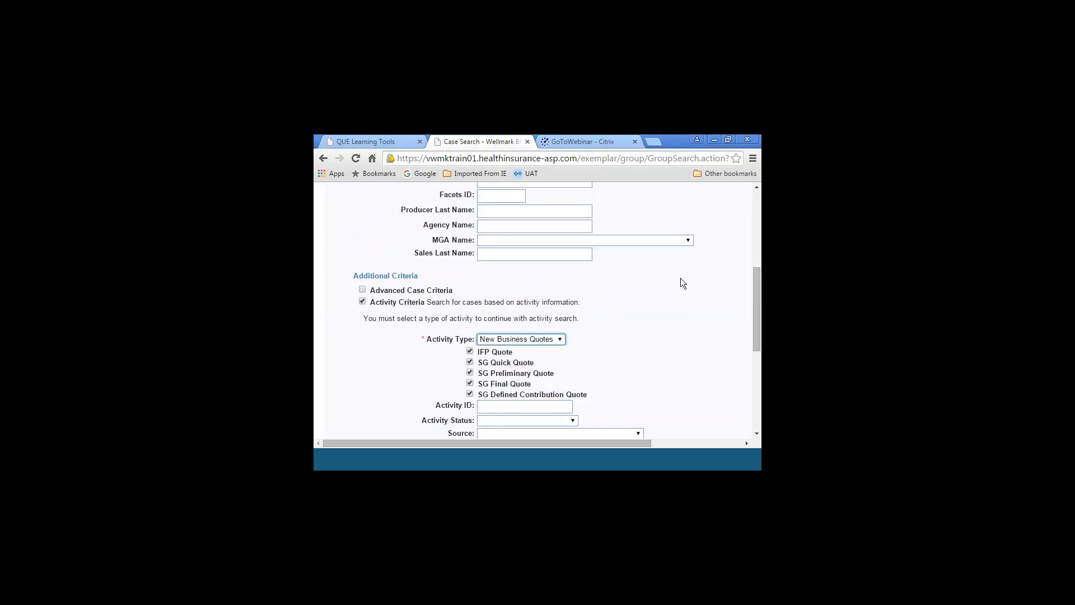
Limit the New Business Quotes search to IFP quotes by excluding the SG Quick, Preliminary, Final and Defined Contribution quote types
left_click(757, 230)
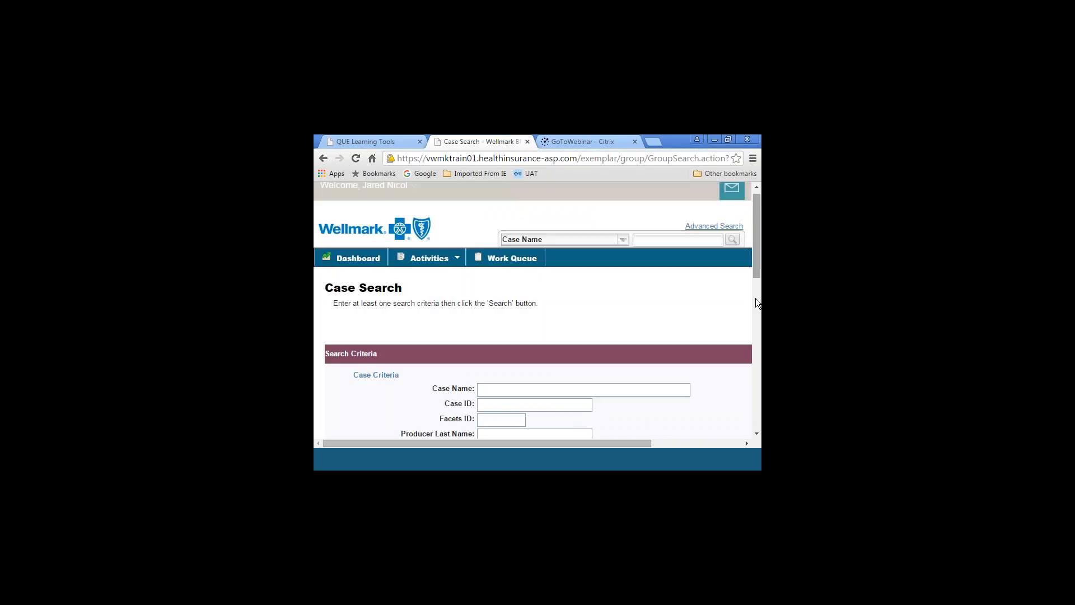
left_click(756, 434)
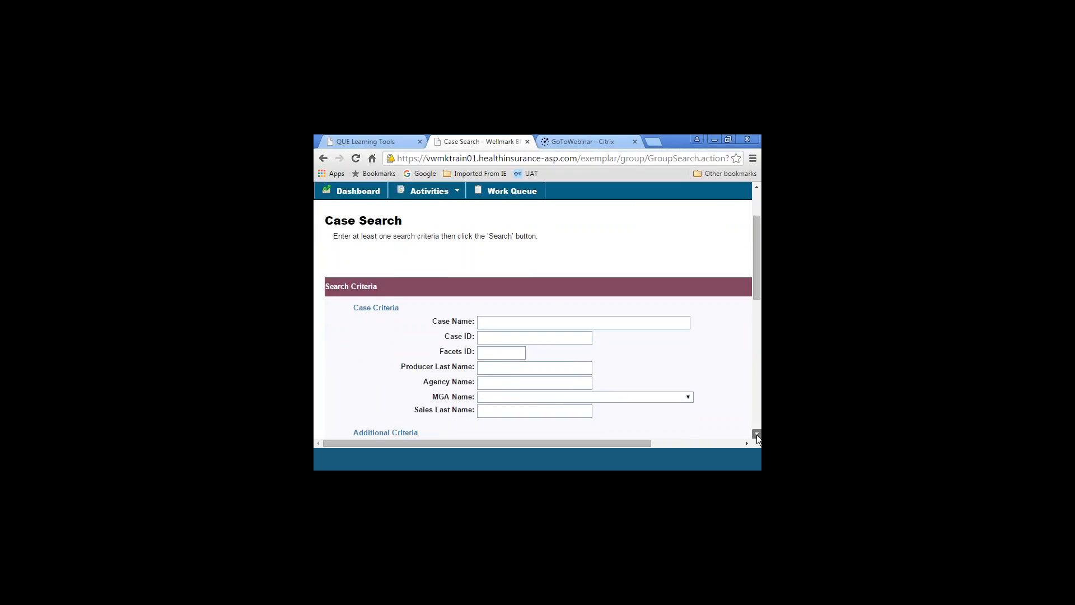
left_click(757, 434)
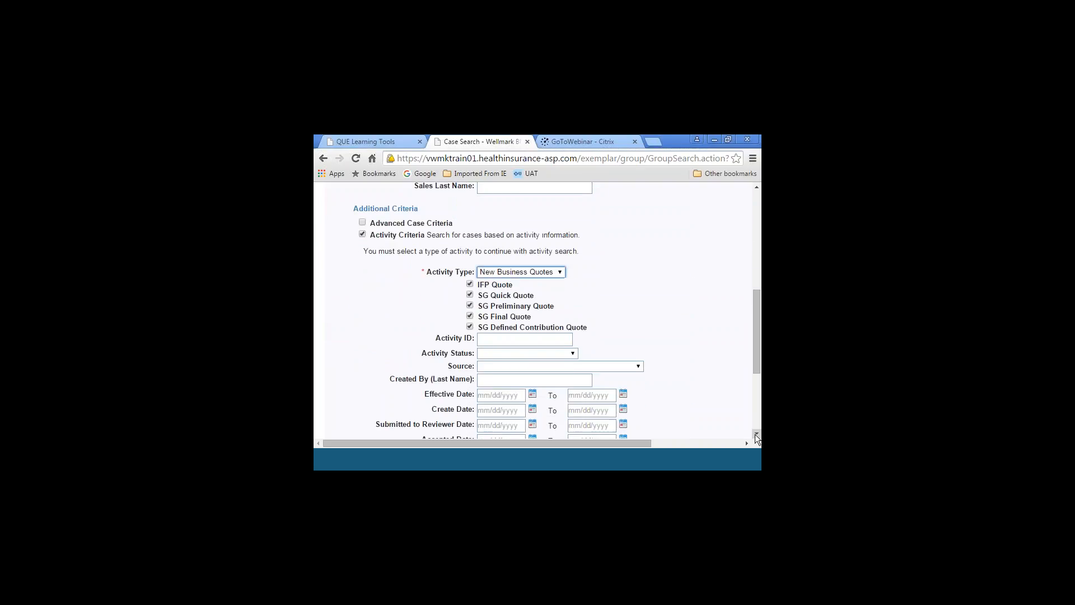
left_click(756, 435)
left_click(470, 272)
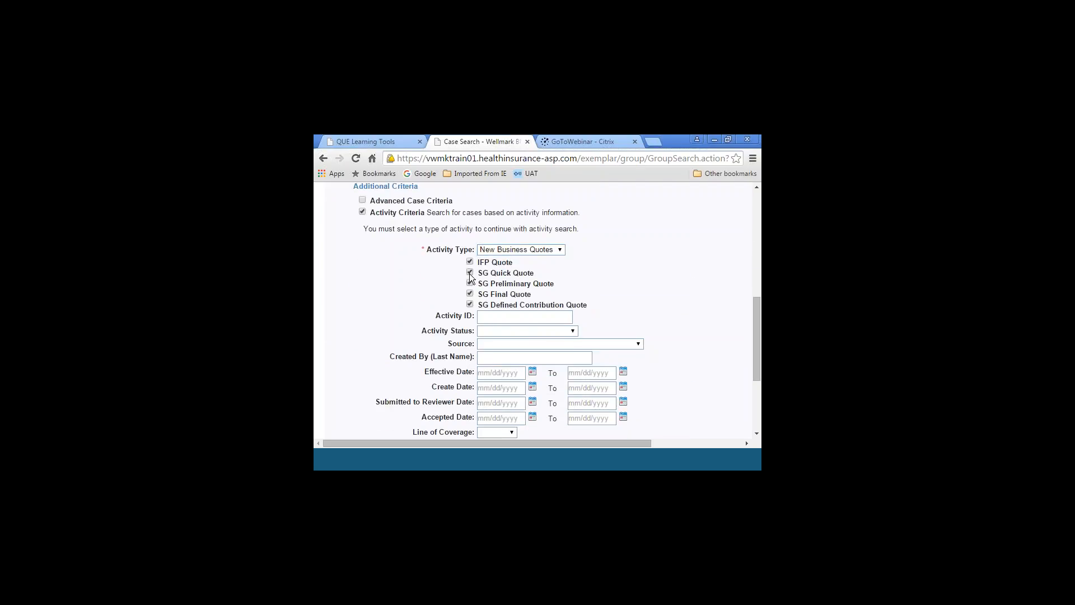
left_click(470, 283)
left_click(469, 293)
left_click(470, 304)
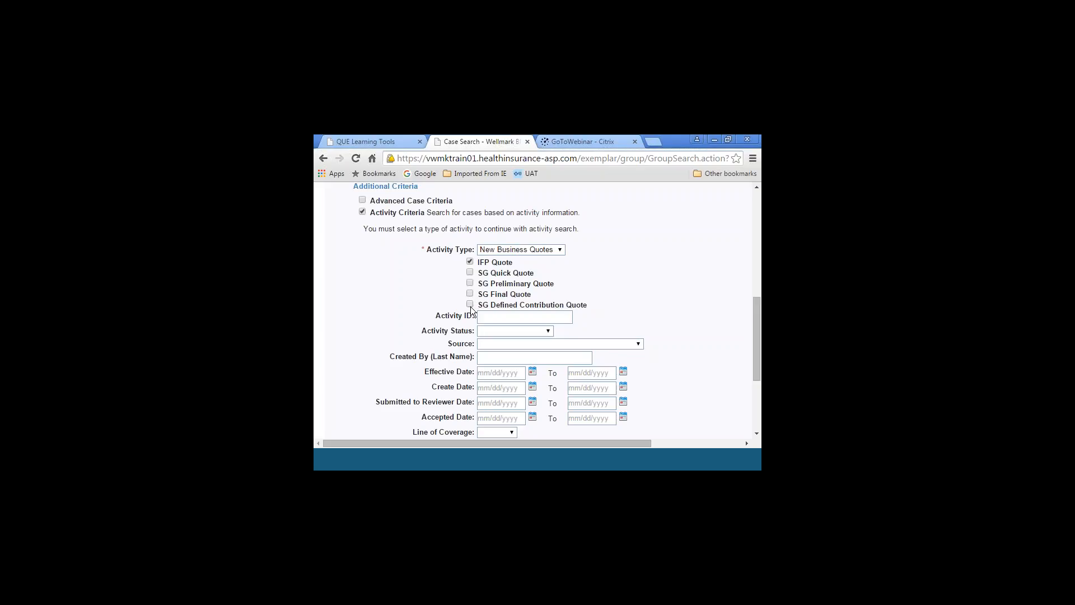
Set the Effective Date range of the activity search from 11/01/2015 to 11/01/2015
left_click(490, 373)
type("11/01/2015")
key("Tab")
key("Tab")
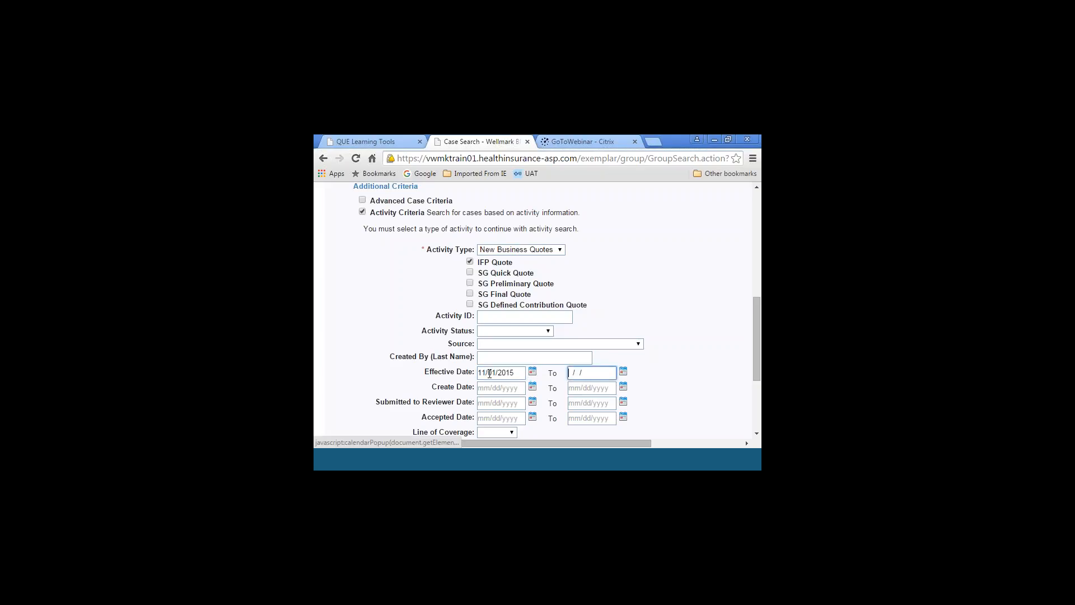
type("11012015")
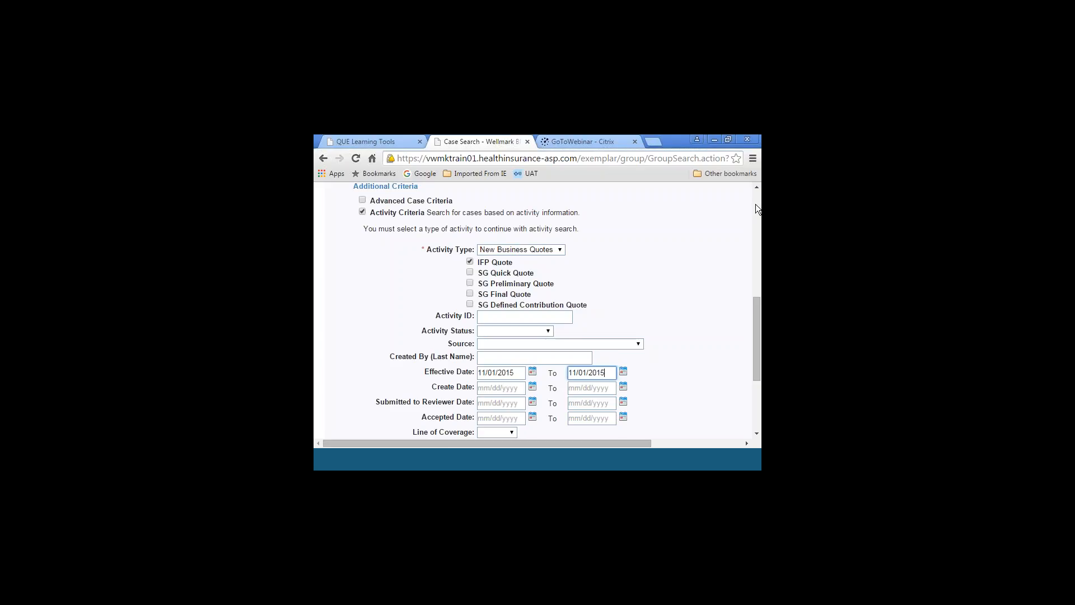
Open the most recently viewed quote from the Recent activities and look over its Quote Summary
scroll(754, 204, "up", 4)
scroll(754, 204, "up", 2)
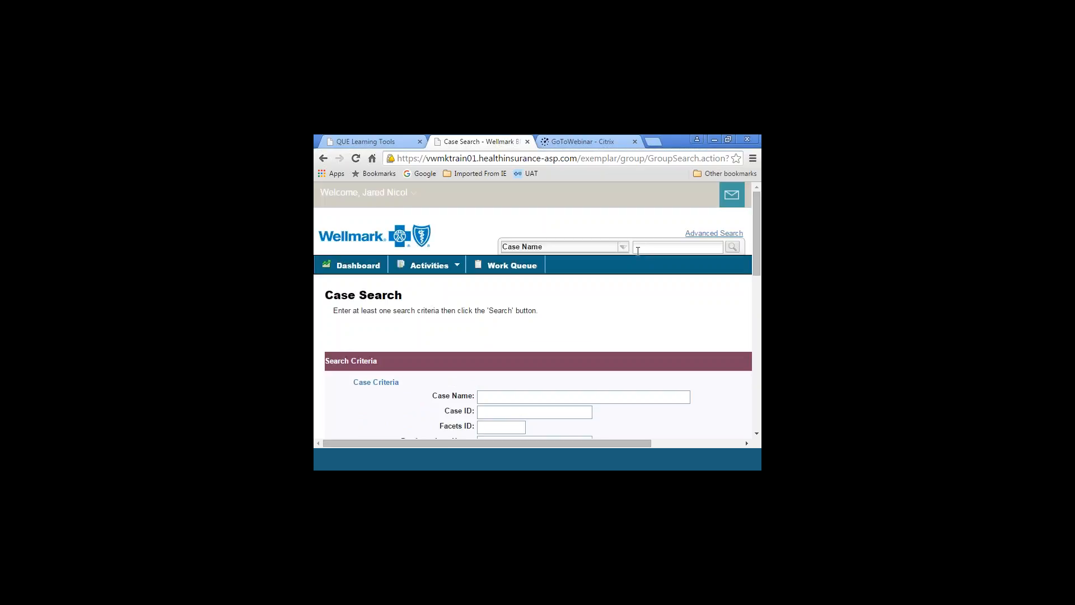
mouse_move(446, 271)
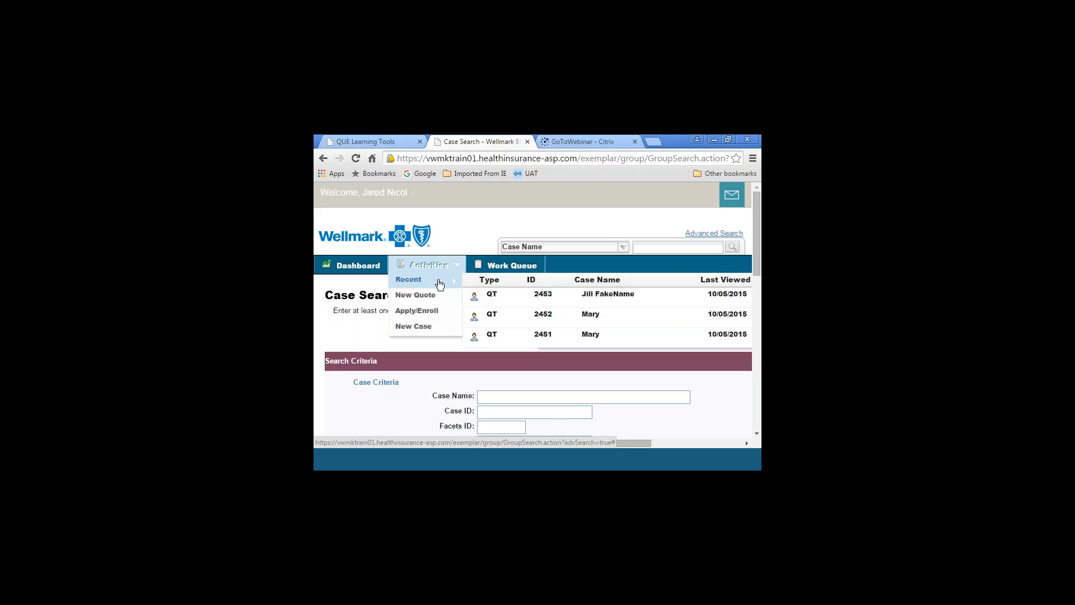
left_click(591, 300)
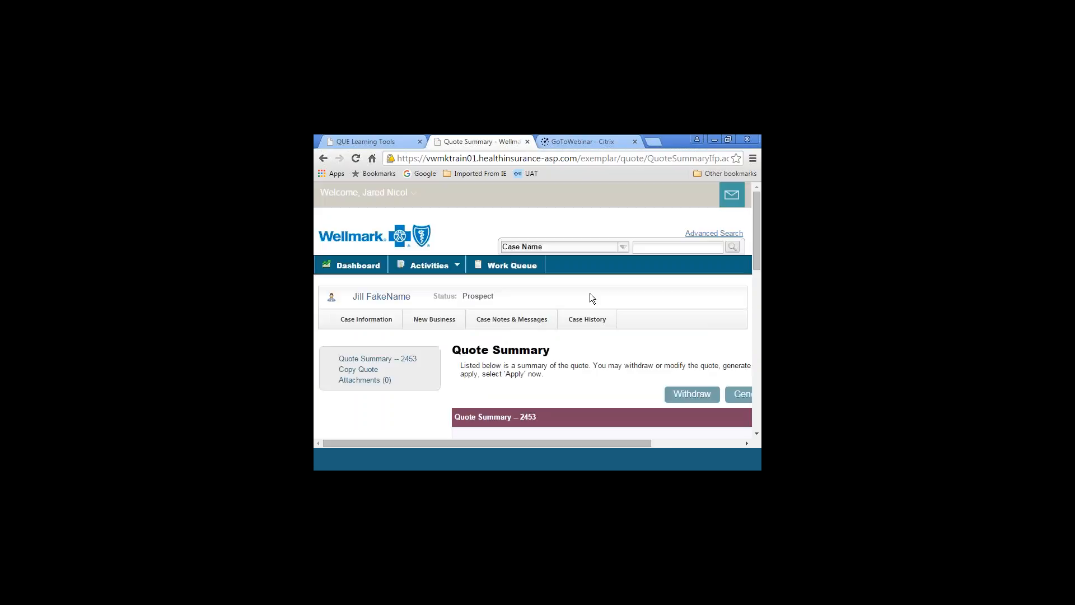
left_click_drag(756, 215, 761, 247)
left_click_drag(547, 442, 638, 439)
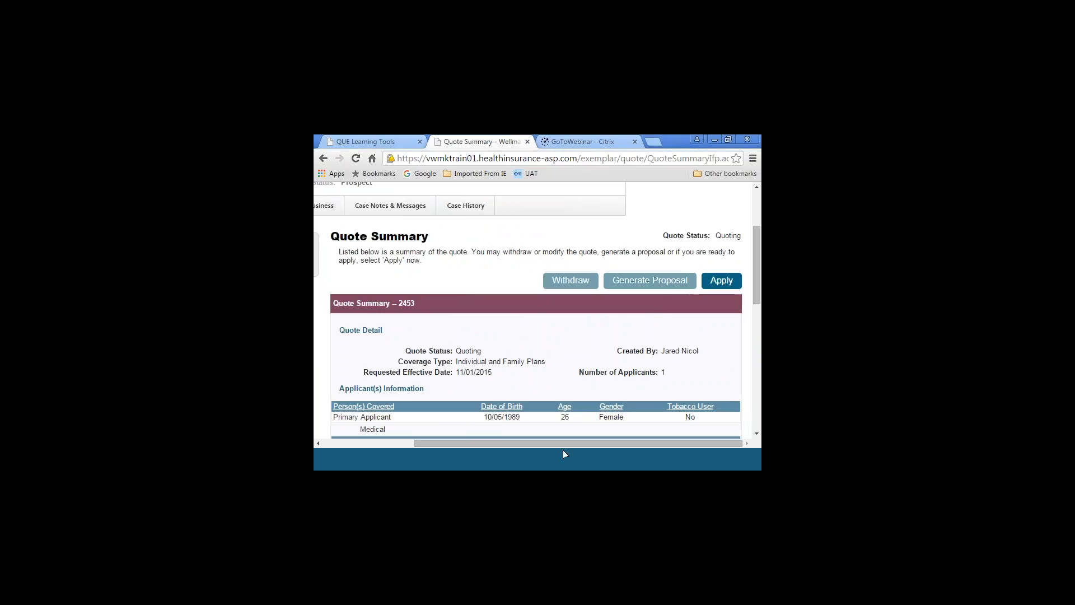
Copy the quote within the same case, excluding its selected plan offering
left_click_drag(559, 443, 466, 442)
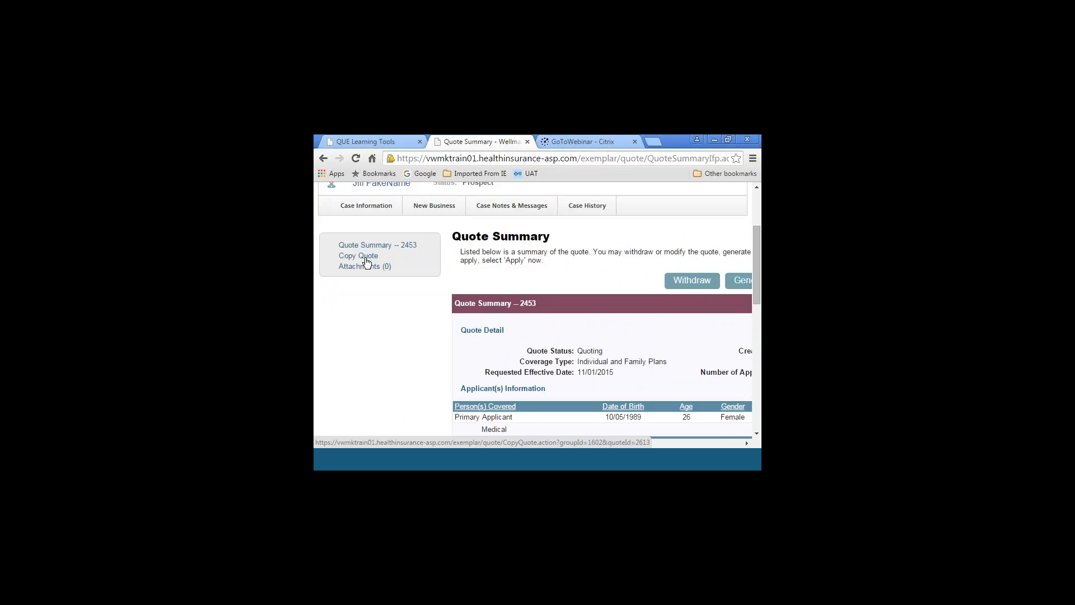
left_click(366, 258)
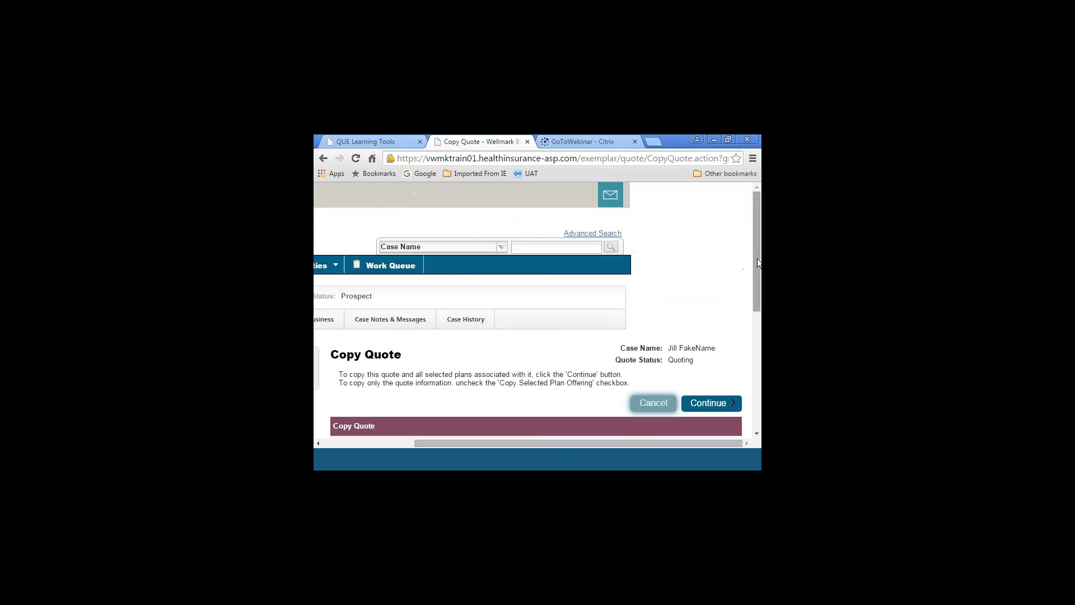
scroll(755, 223, "down", 3)
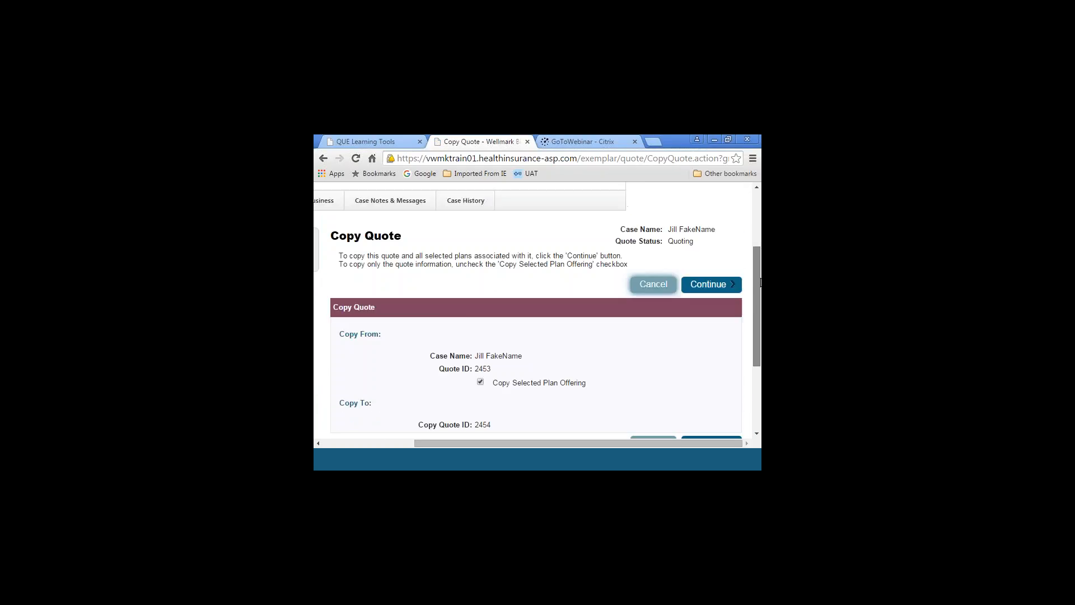
left_click_drag(551, 443, 553, 469)
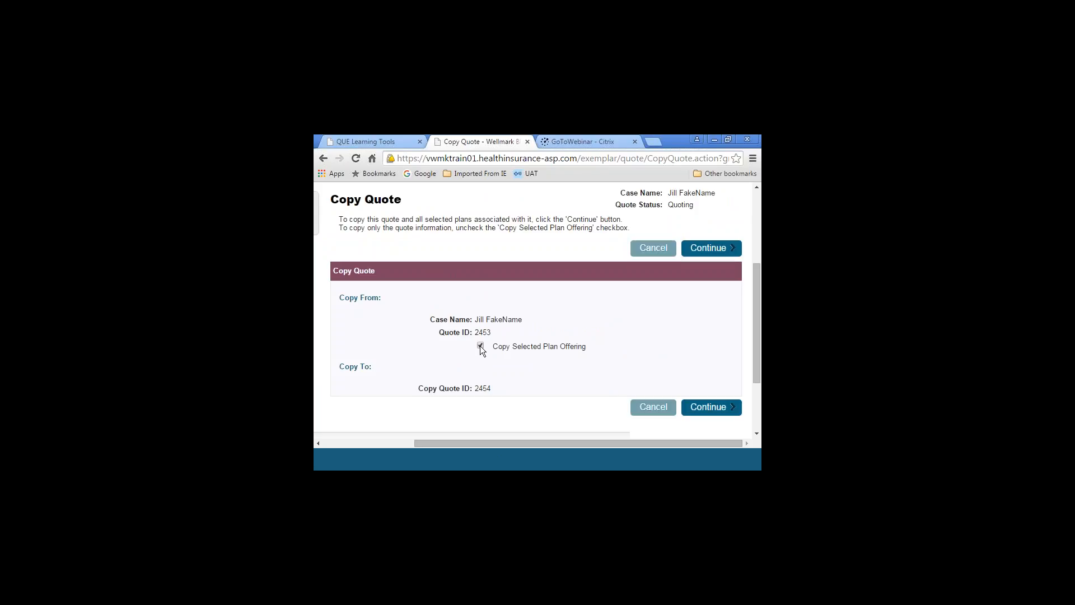
left_click(696, 408)
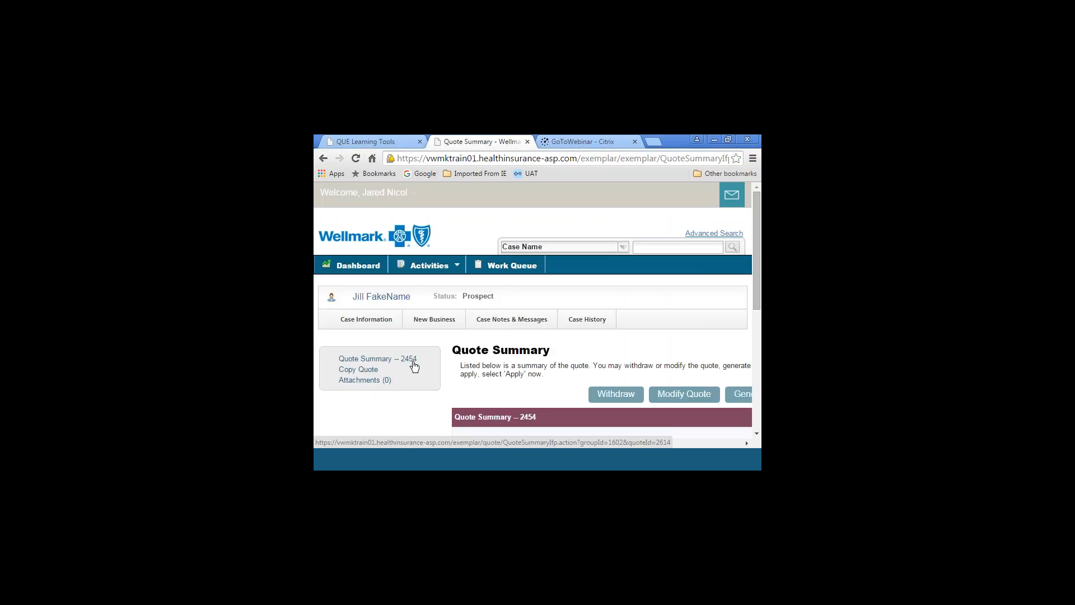
Review the copied quote's details and applicant information, and start modifying that quote
left_click_drag(760, 241, 760, 358)
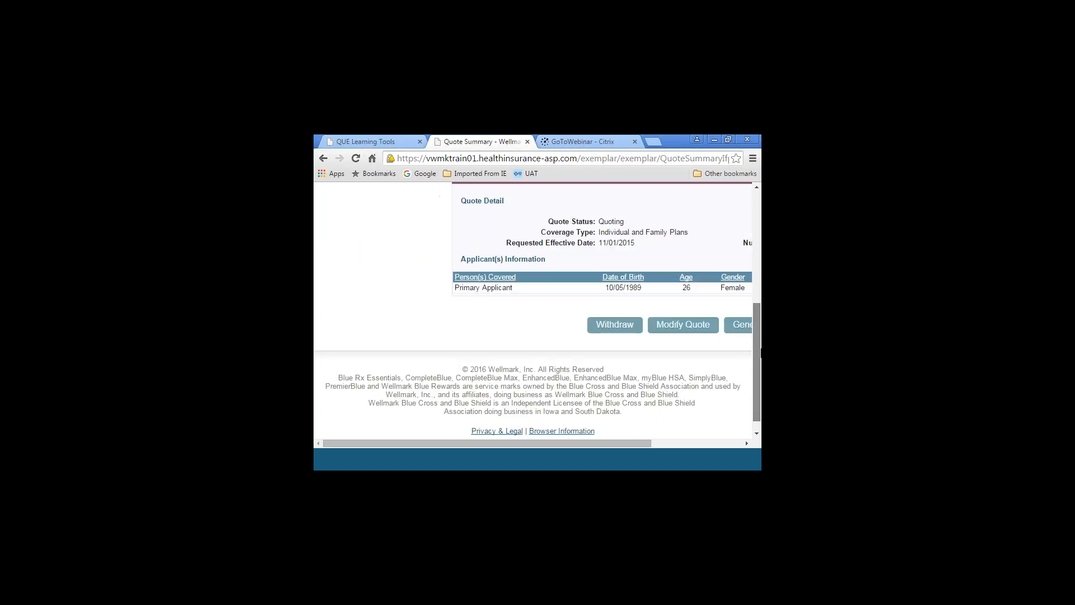
left_click_drag(364, 443, 559, 442)
left_click(757, 188)
left_click(756, 188)
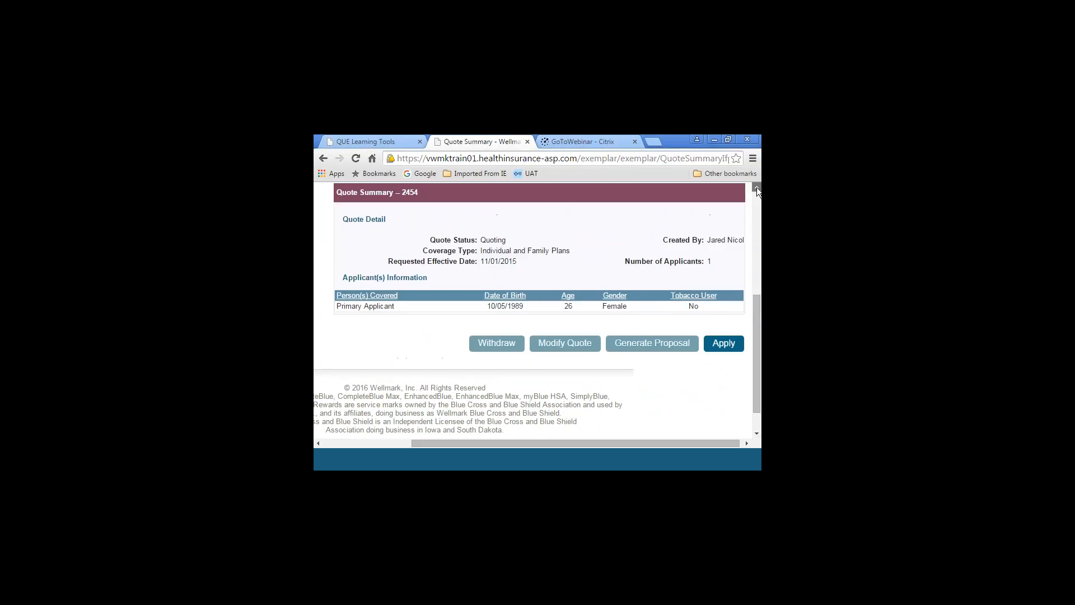
left_click(756, 188)
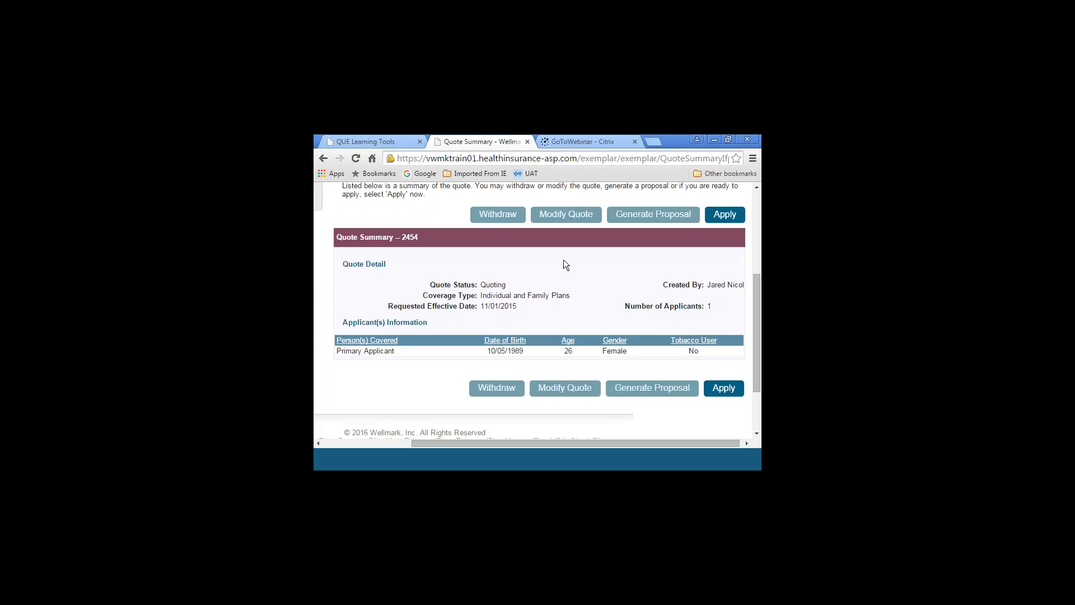
left_click(553, 219)
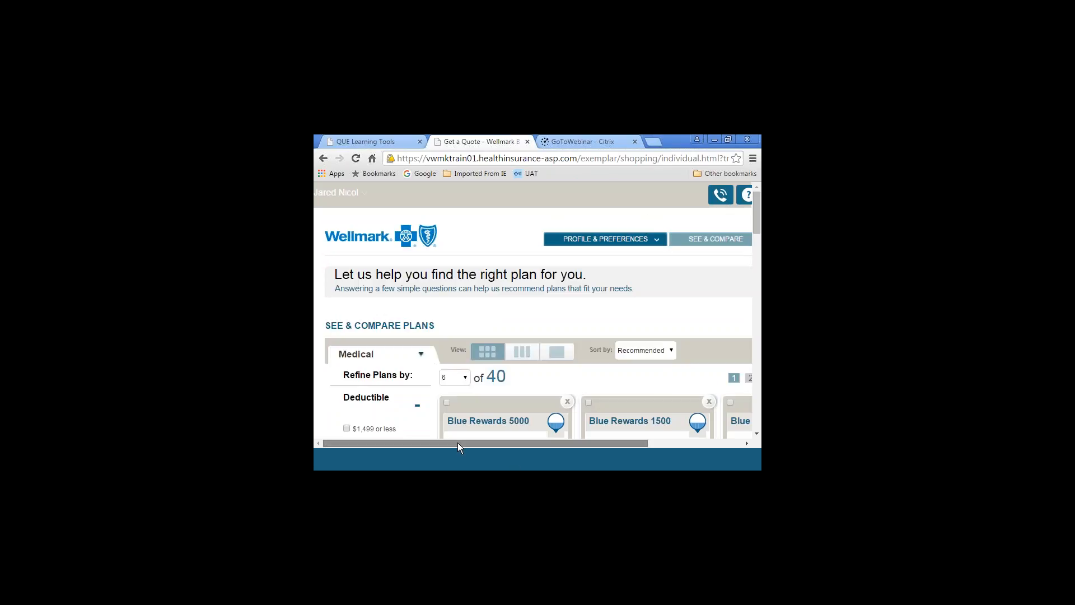
Go to Who's Covered in the profile and preferences, and set the household ZIP code to 50322
left_click_drag(458, 443, 500, 426)
mouse_move(596, 242)
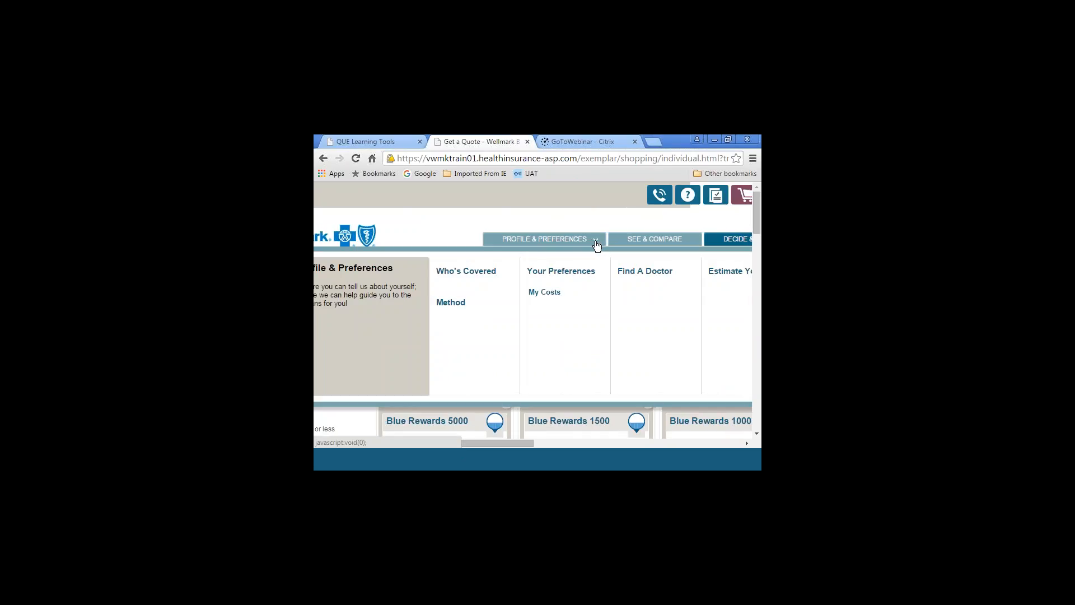
left_click(480, 273)
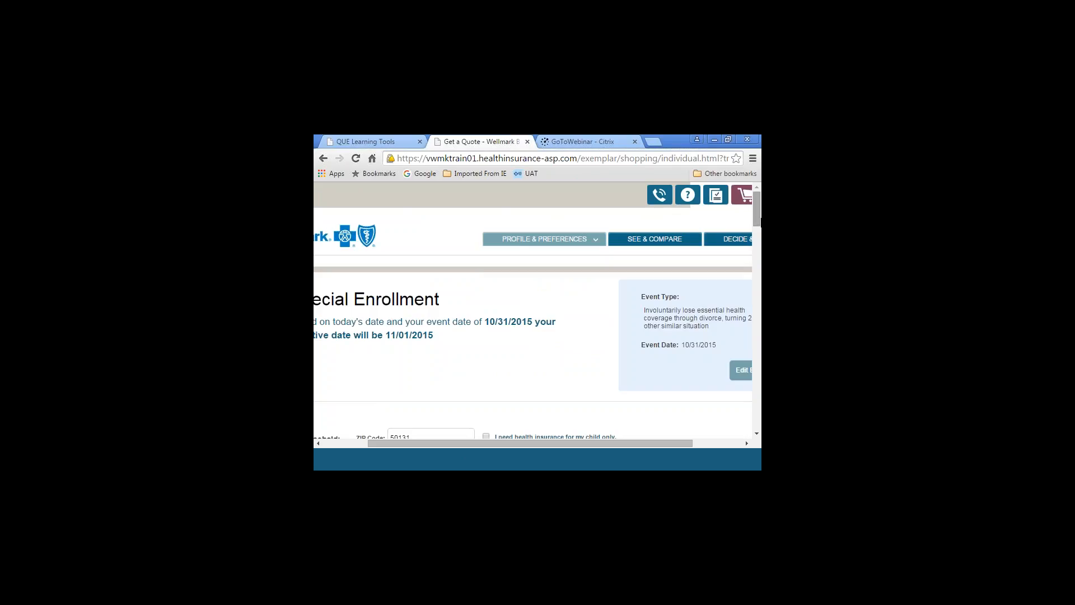
left_click_drag(758, 215, 757, 235)
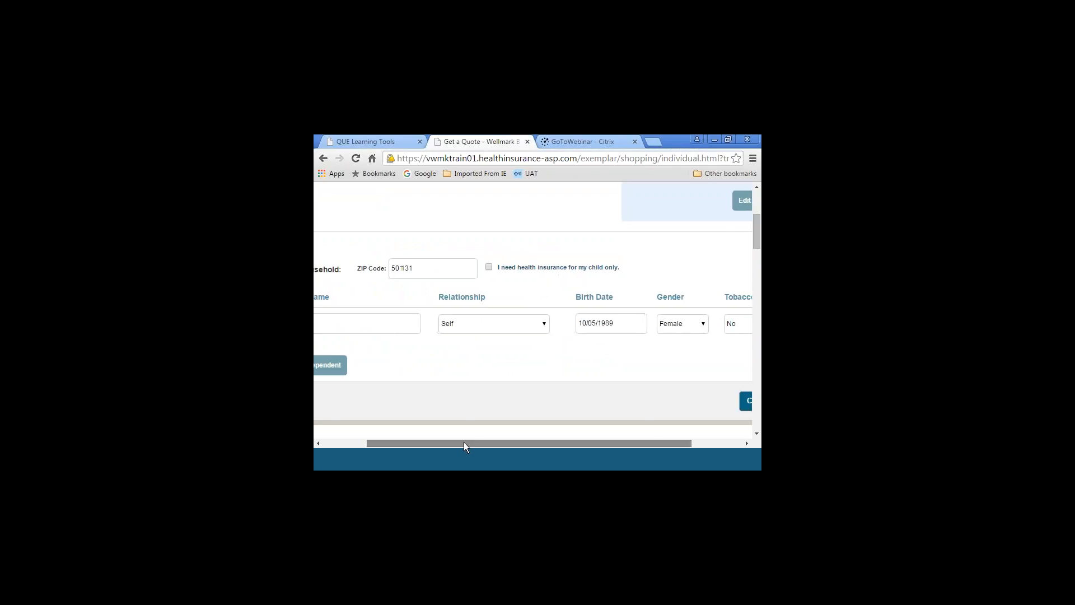
left_click_drag(464, 441, 396, 418)
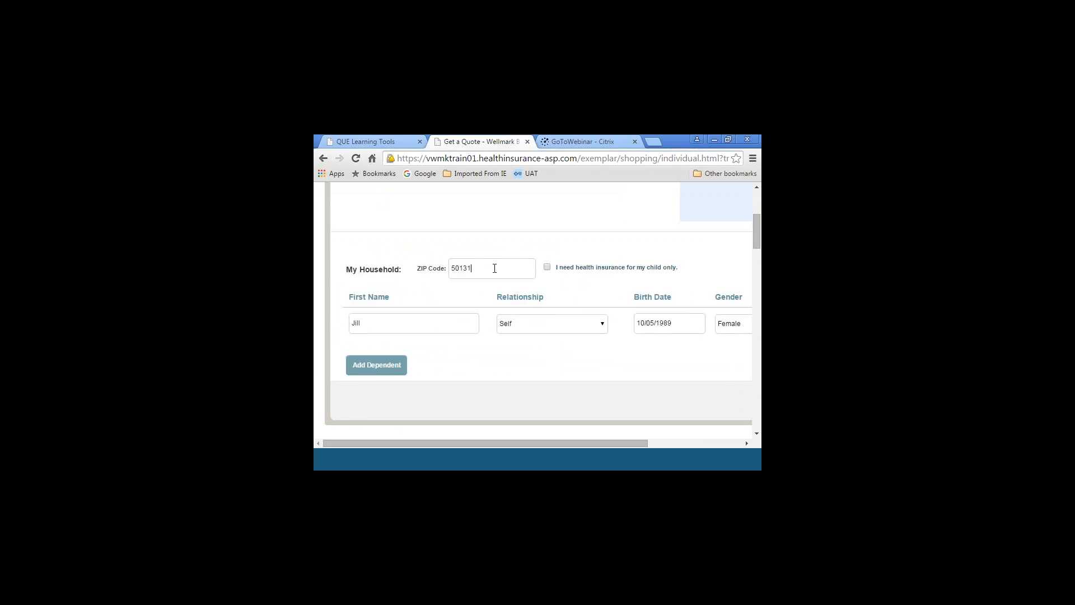
key("BackSpace")
key("BackSpace")
key("BackSpace")
type("322")
Look over the household member details, continue, and select Browse All Plans as the shopping method
left_click_drag(496, 441, 654, 391)
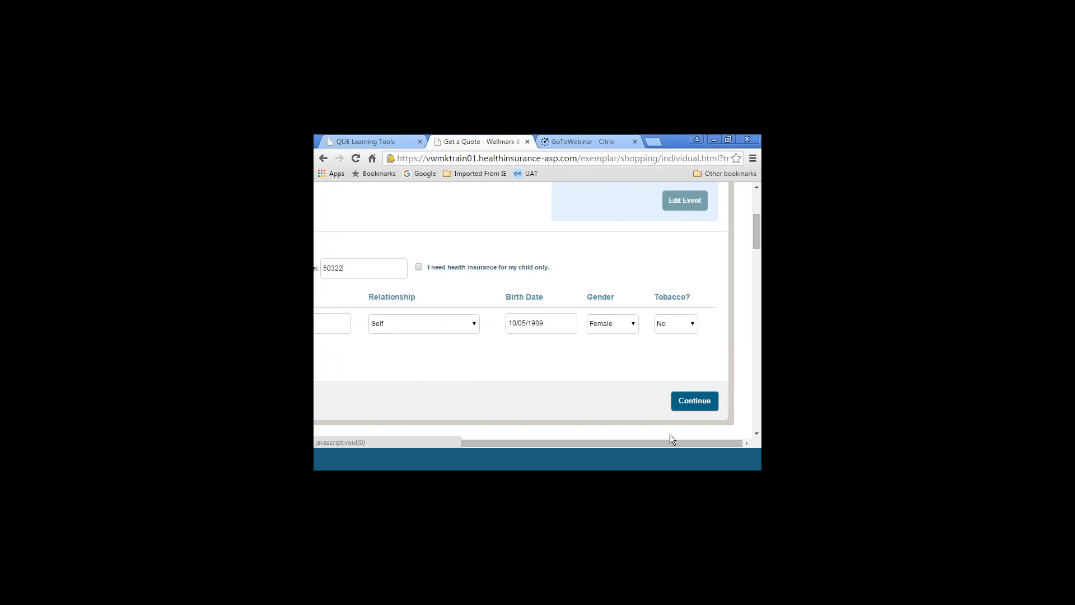
left_click_drag(671, 440, 568, 442)
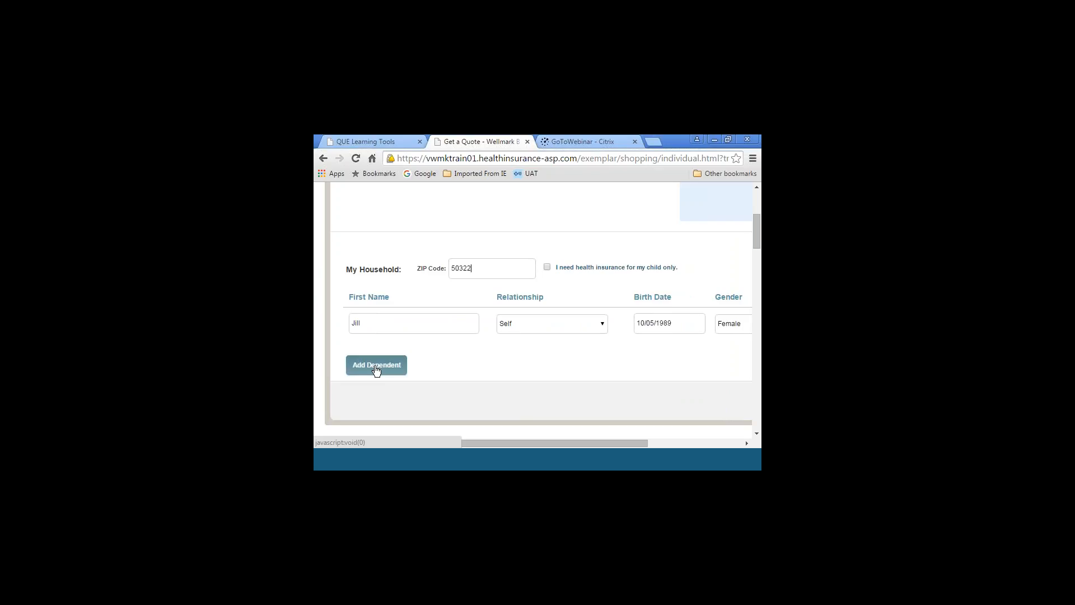
left_click_drag(499, 442, 661, 444)
left_click(690, 400)
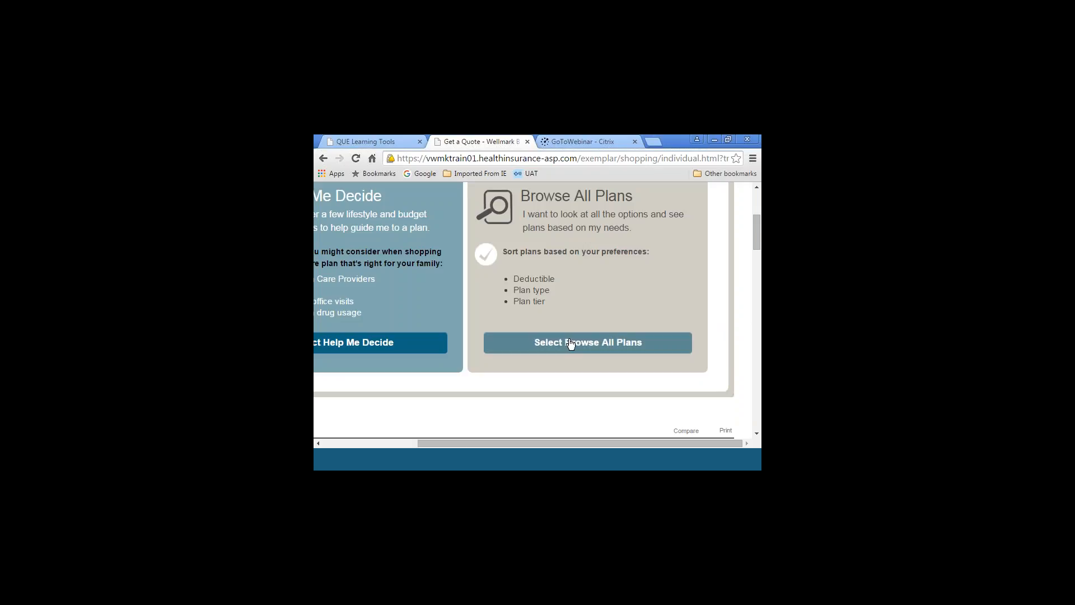
left_click(569, 344)
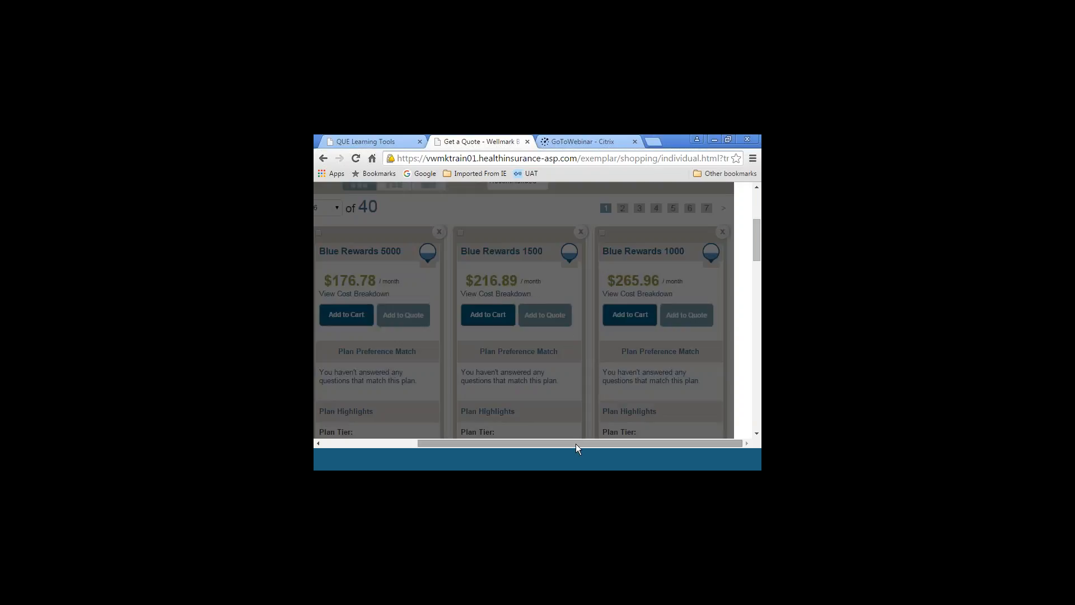
Check the copied quote's plan list in the Quote Summary pop-up, then close it
left_click_drag(575, 443, 474, 442)
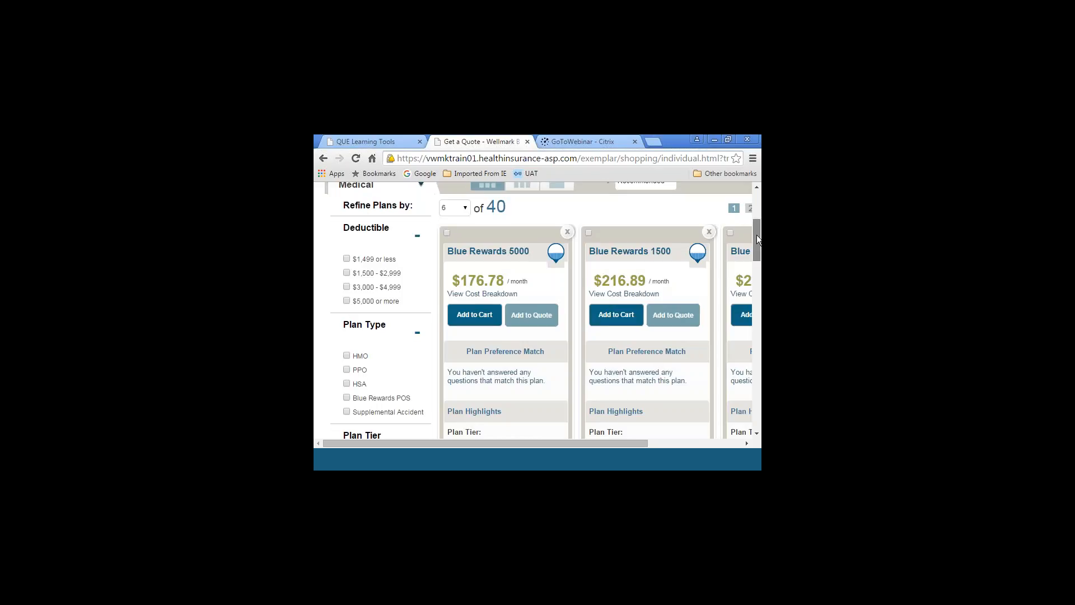
left_click_drag(757, 239, 756, 217)
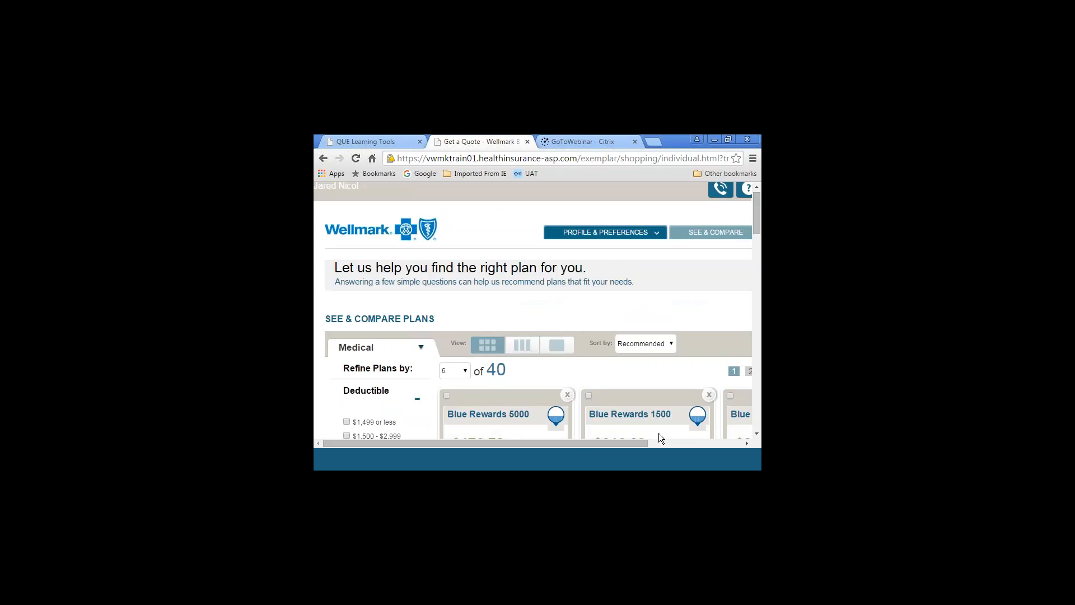
left_click_drag(592, 445, 734, 442)
left_click(647, 190)
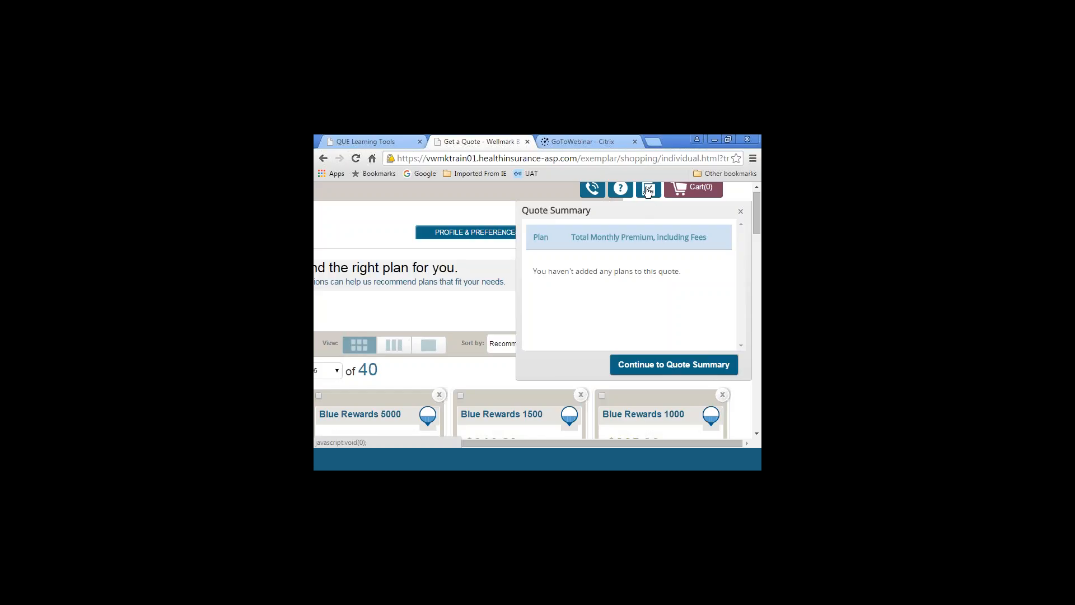
left_click(740, 212)
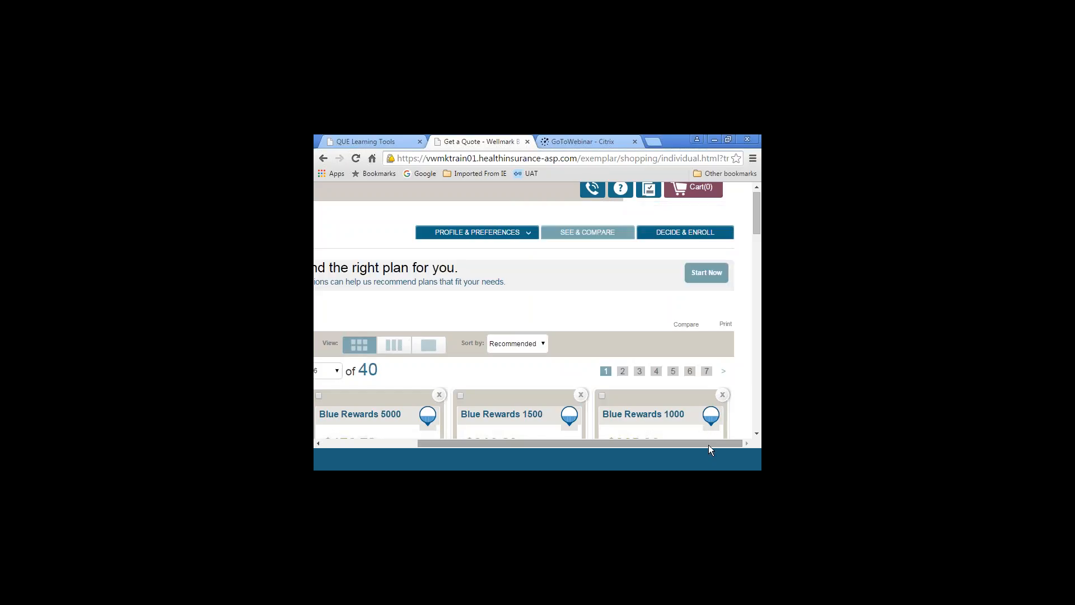
View the other coverage types offered besides Medical, keeping Medical selected
left_click_drag(708, 444, 613, 445)
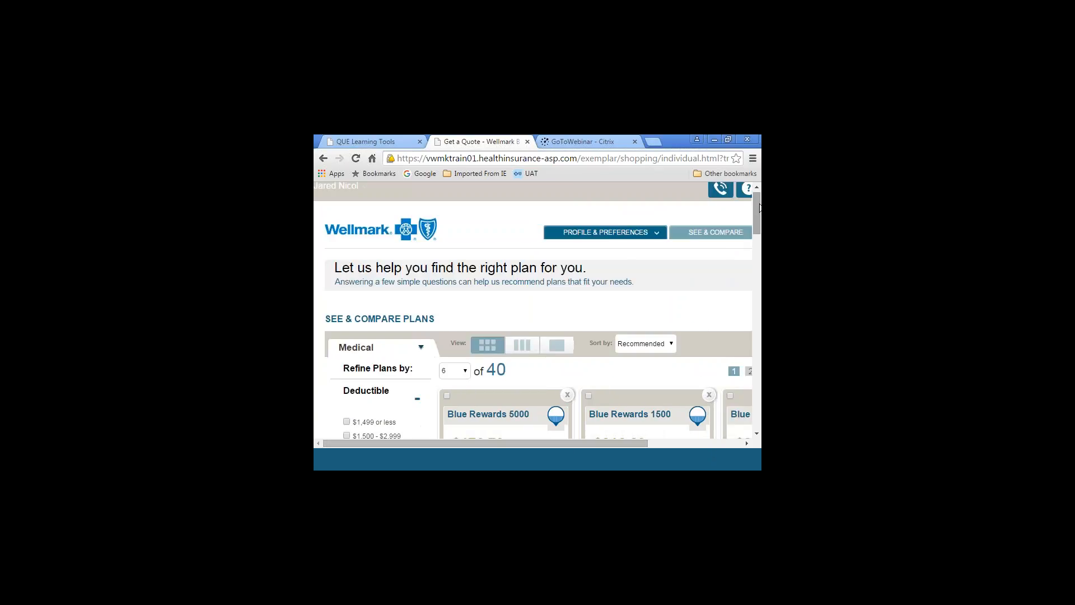
left_click_drag(759, 208, 759, 222)
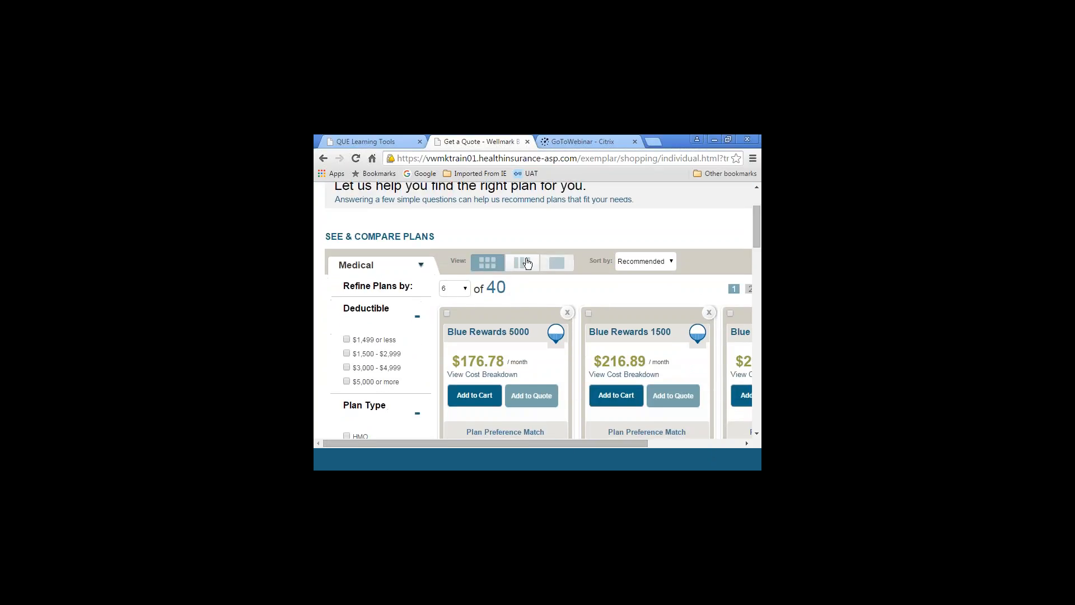
left_click(421, 269)
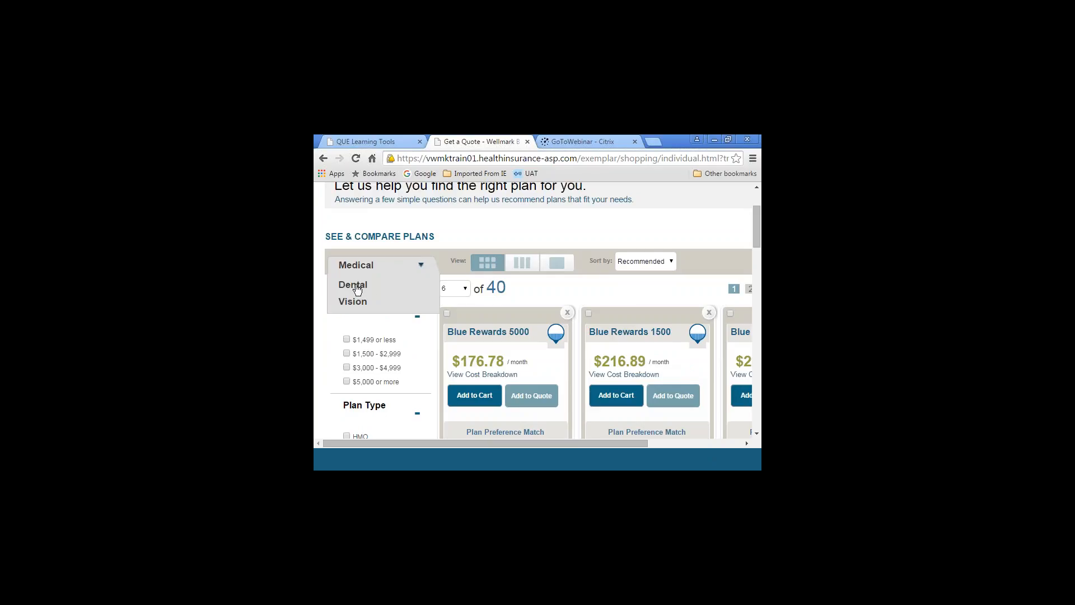
left_click(418, 266)
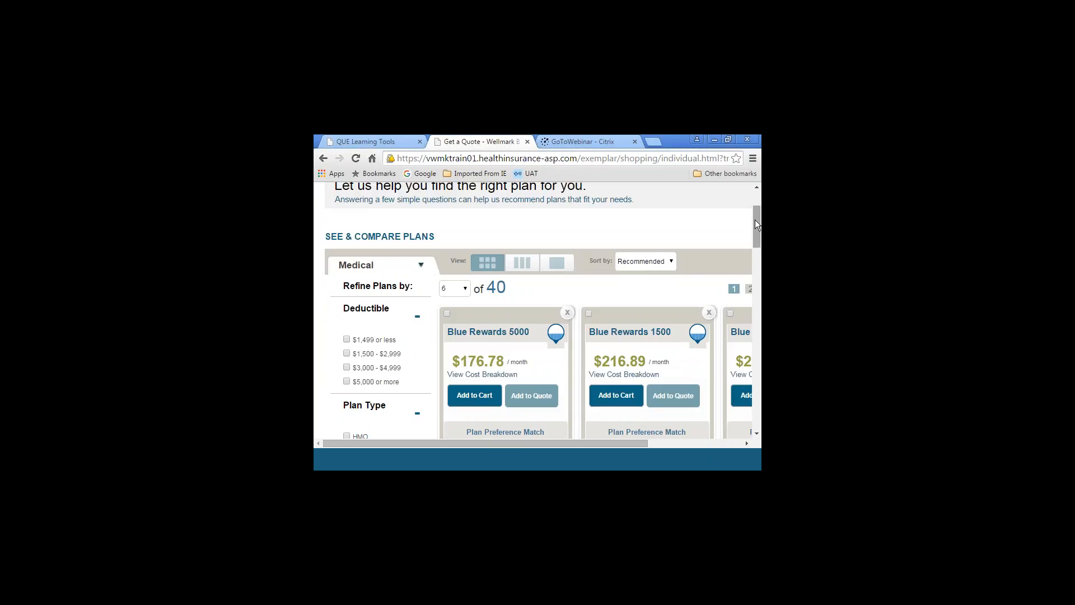
Filter the medical plans to the Bronze tier and add the SimplyBlue 5000 plan to the quote
left_click_drag(755, 220, 747, 270)
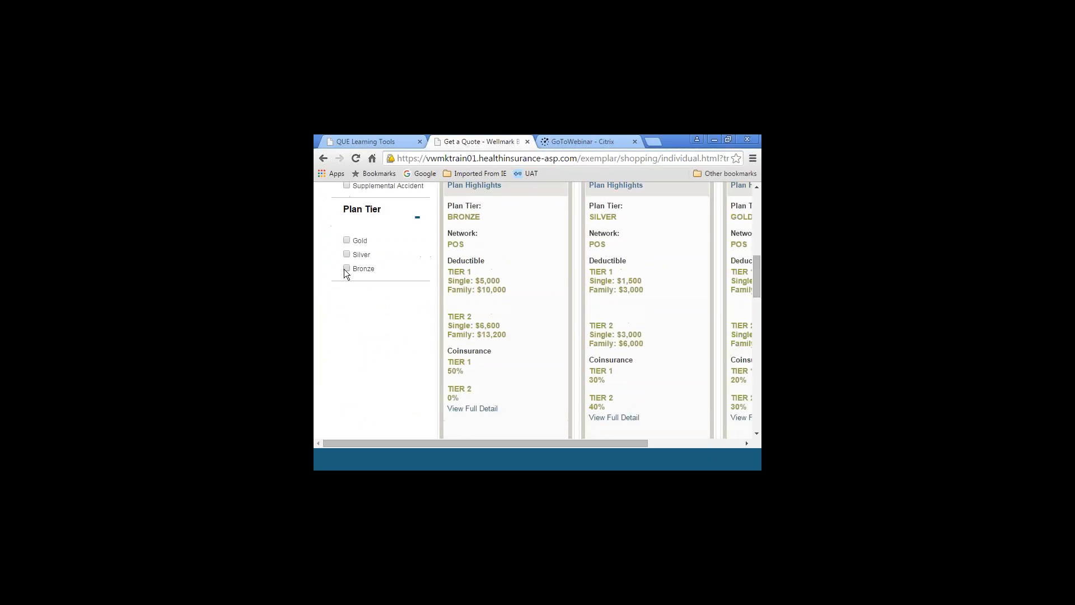
left_click(346, 273)
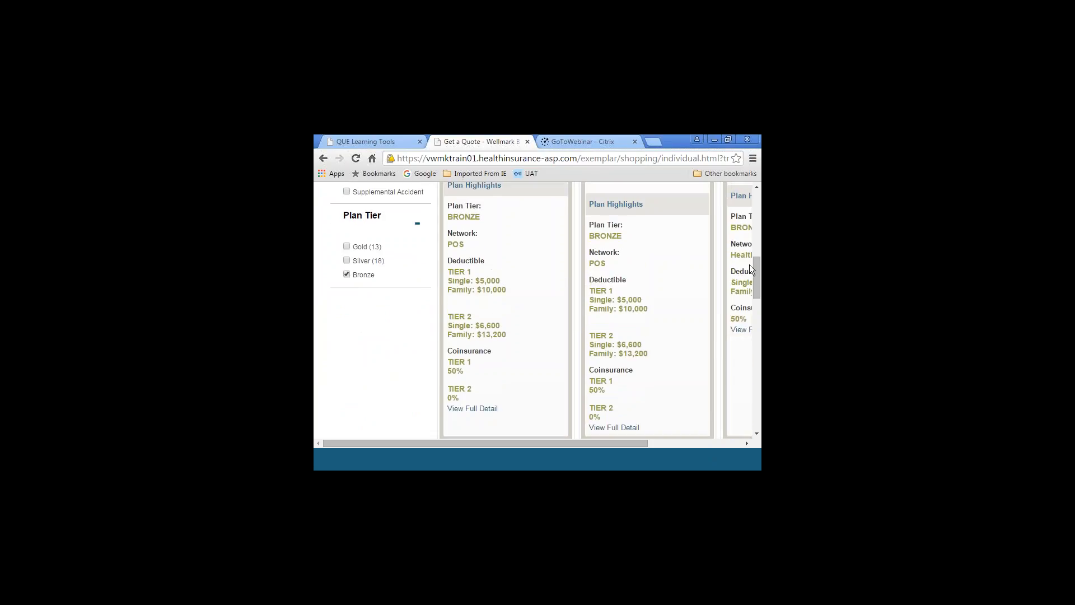
left_click_drag(754, 264, 756, 234)
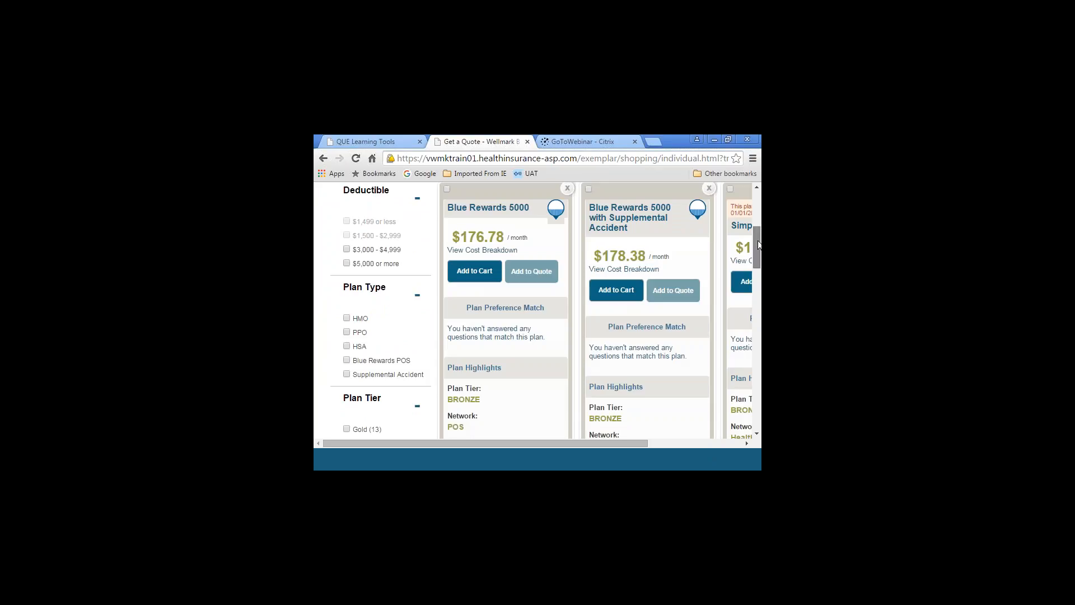
left_click_drag(757, 242, 752, 308)
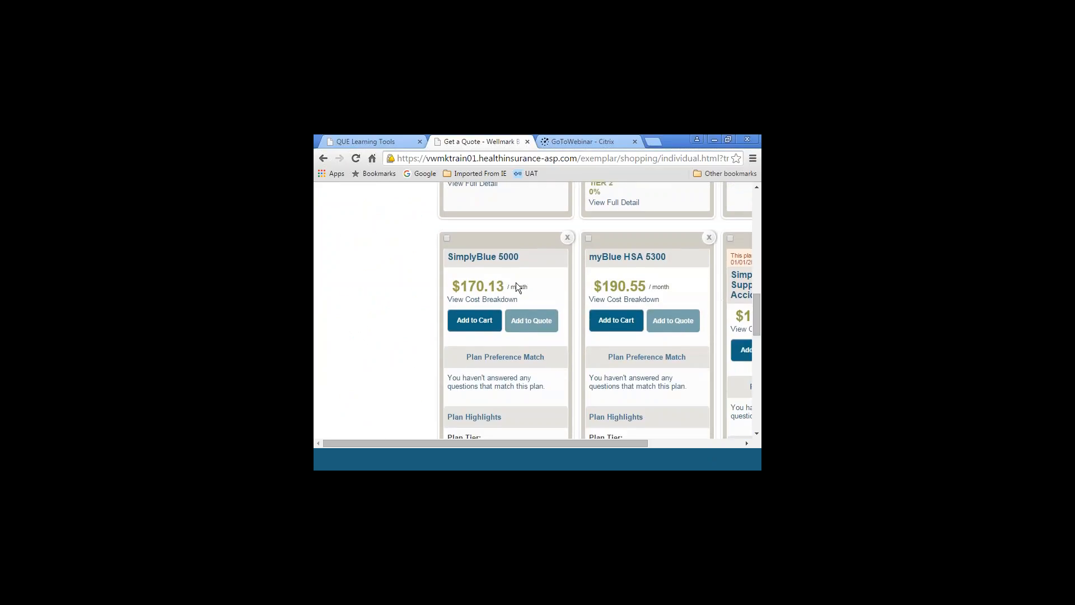
left_click(527, 323)
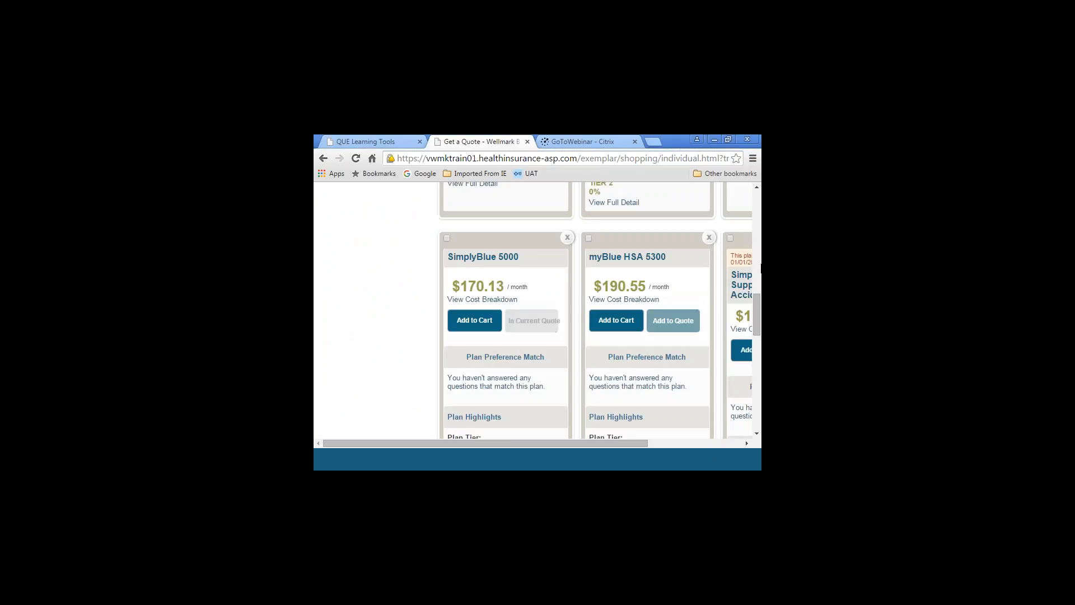
Remove the Vision Plan from the Quote Summary pop-up and continue to the full quote summary
left_click(758, 187)
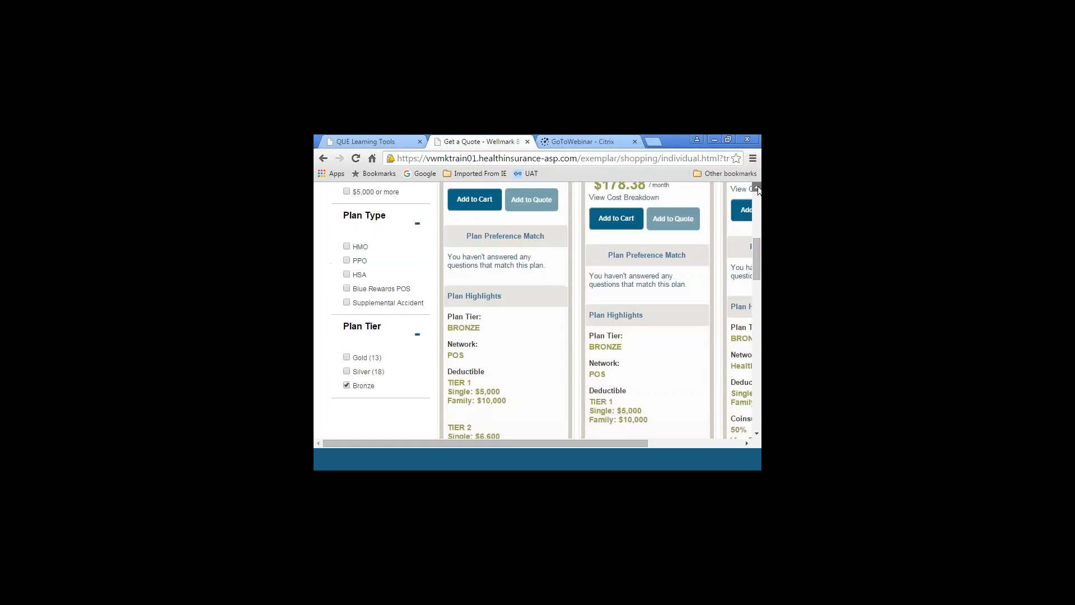
left_click_drag(589, 445, 680, 449)
left_click(650, 201)
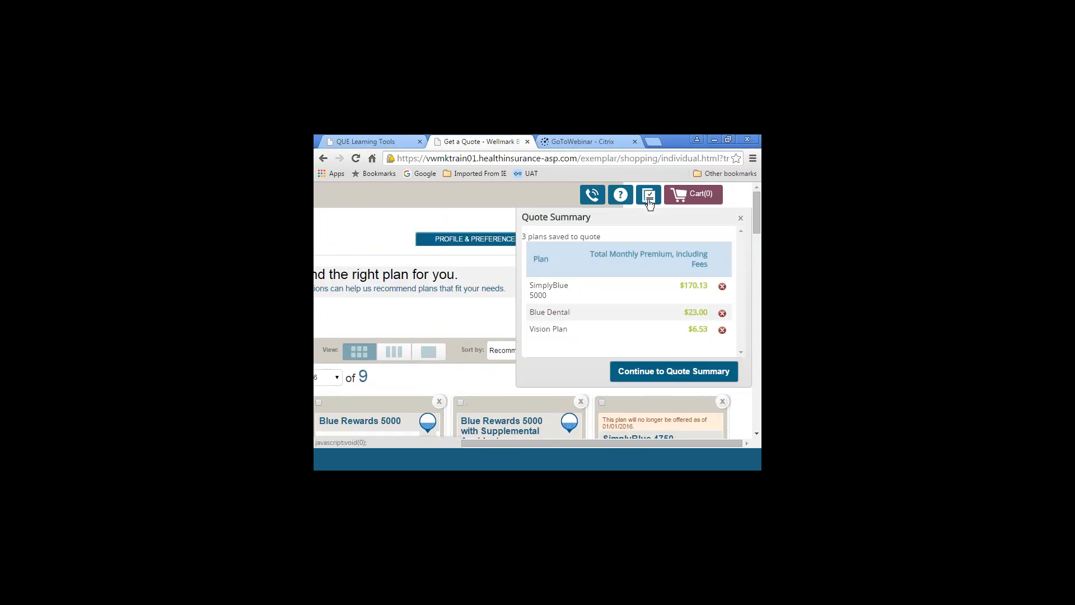
left_click(722, 330)
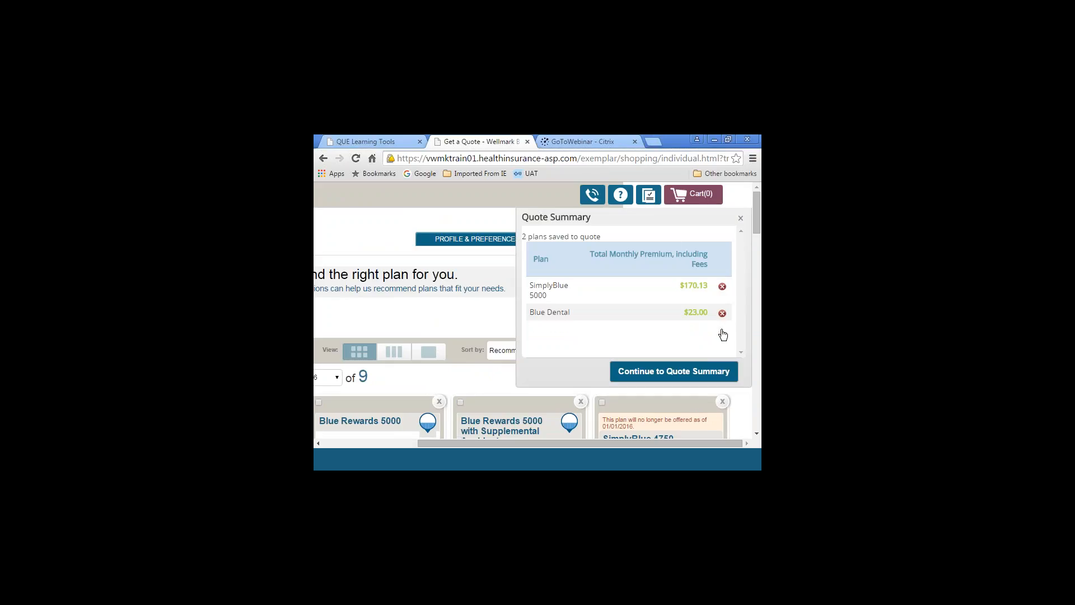
left_click(698, 376)
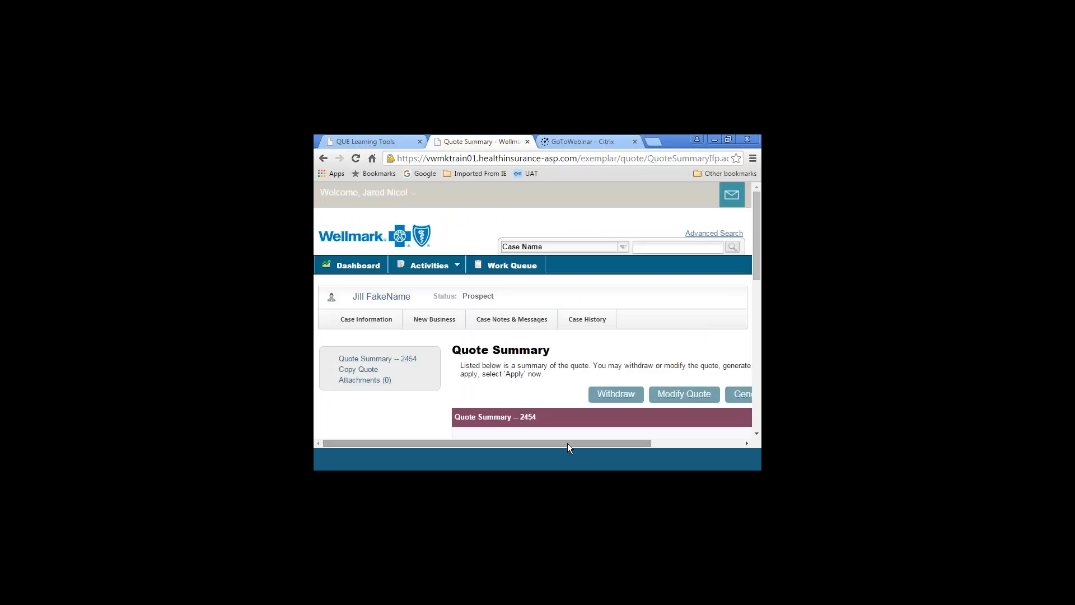
Review the copied quote's details, applicant information and medical plan on the quote summary page
left_click_drag(753, 202, 760, 273)
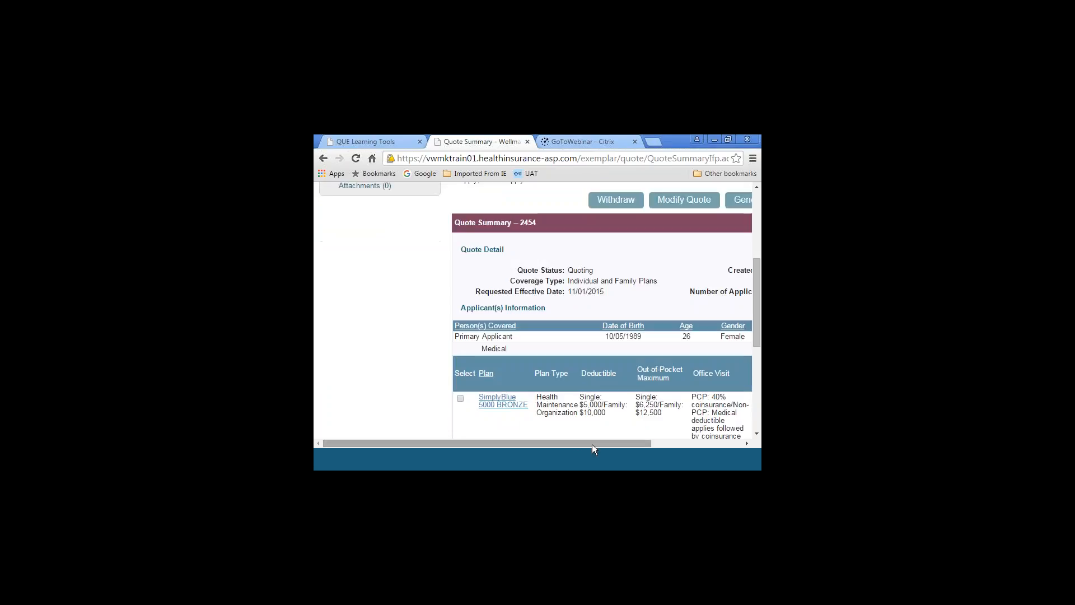
left_click_drag(595, 444, 686, 443)
left_click_drag(757, 259, 756, 192)
left_click_drag(505, 442, 411, 438)
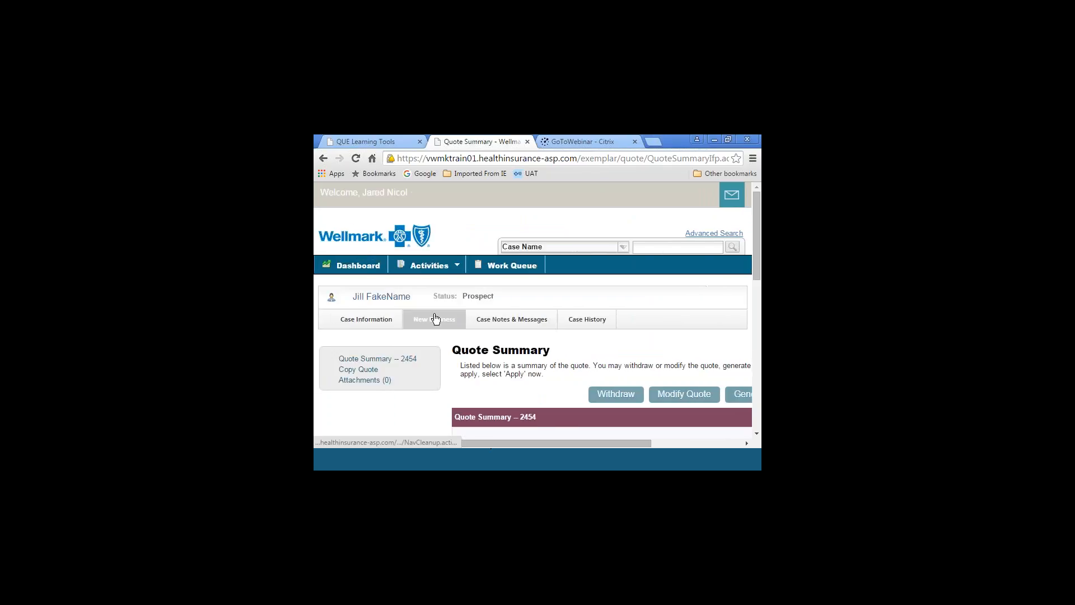
Go to the case's New Business page, compare the listed quotes, and view the original quote
left_click(436, 318)
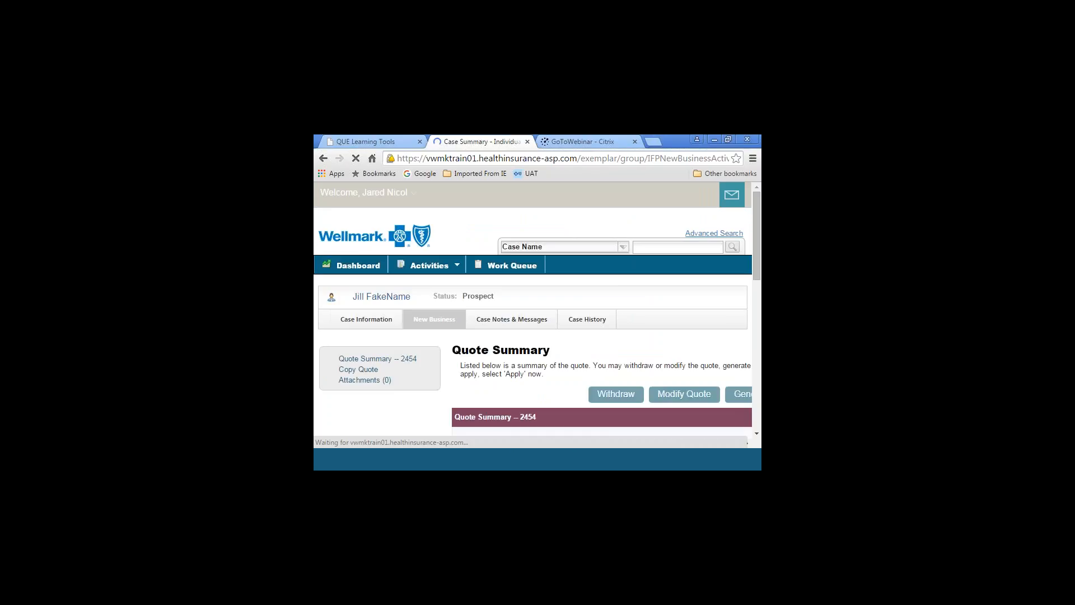
left_click_drag(756, 218, 758, 295)
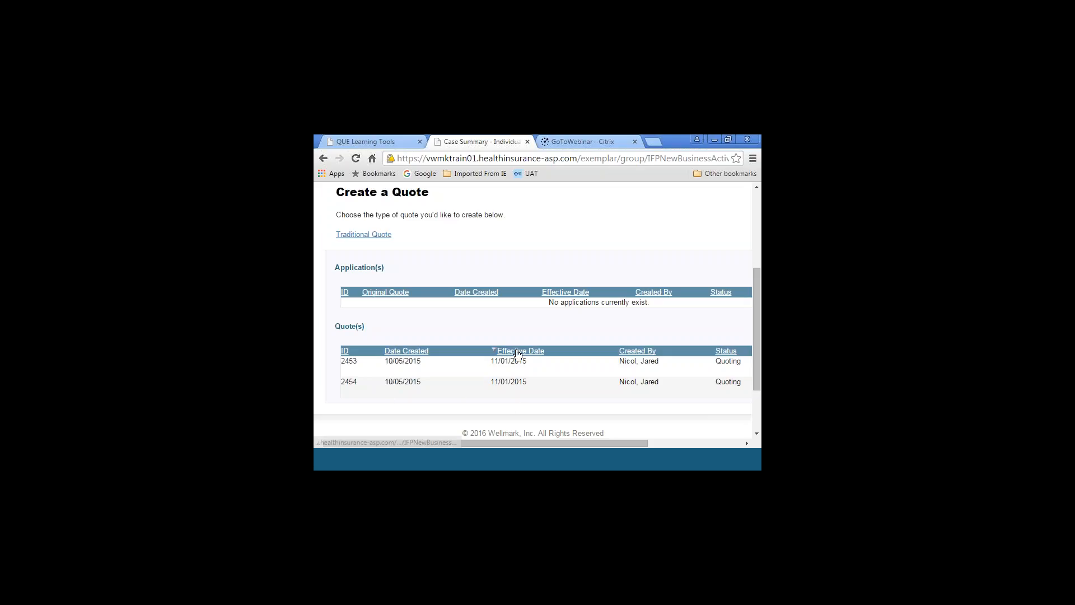
left_click_drag(484, 442, 636, 440)
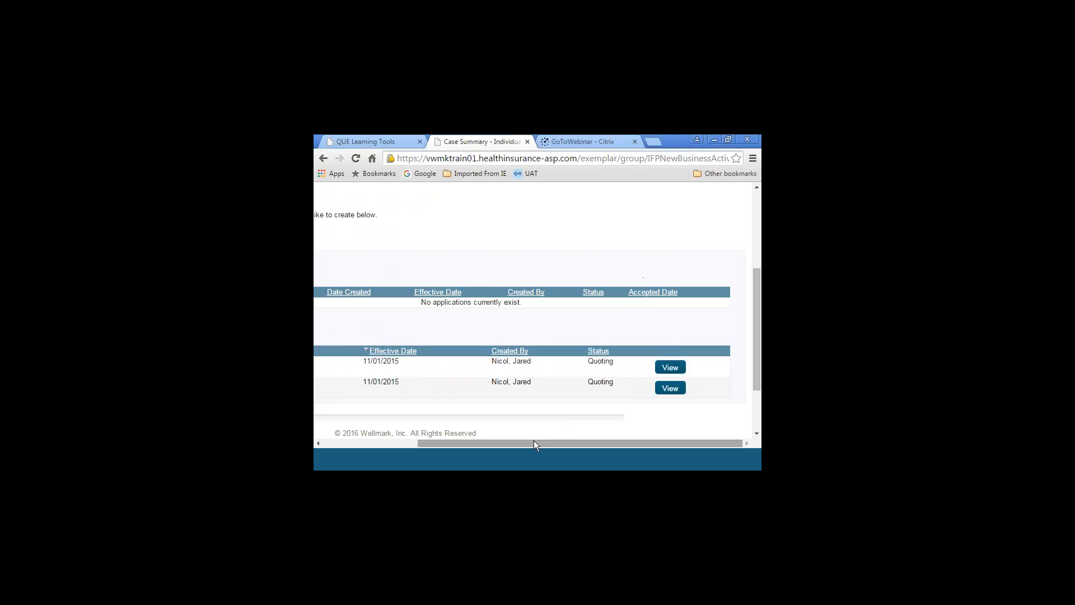
left_click_drag(533, 442, 413, 449)
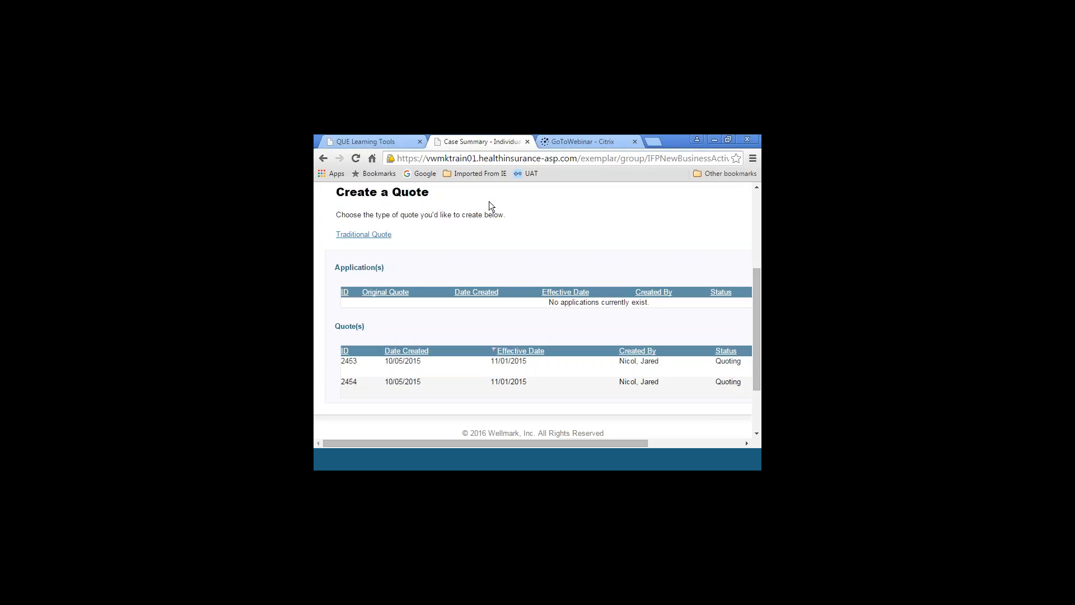
left_click_drag(513, 442, 648, 420)
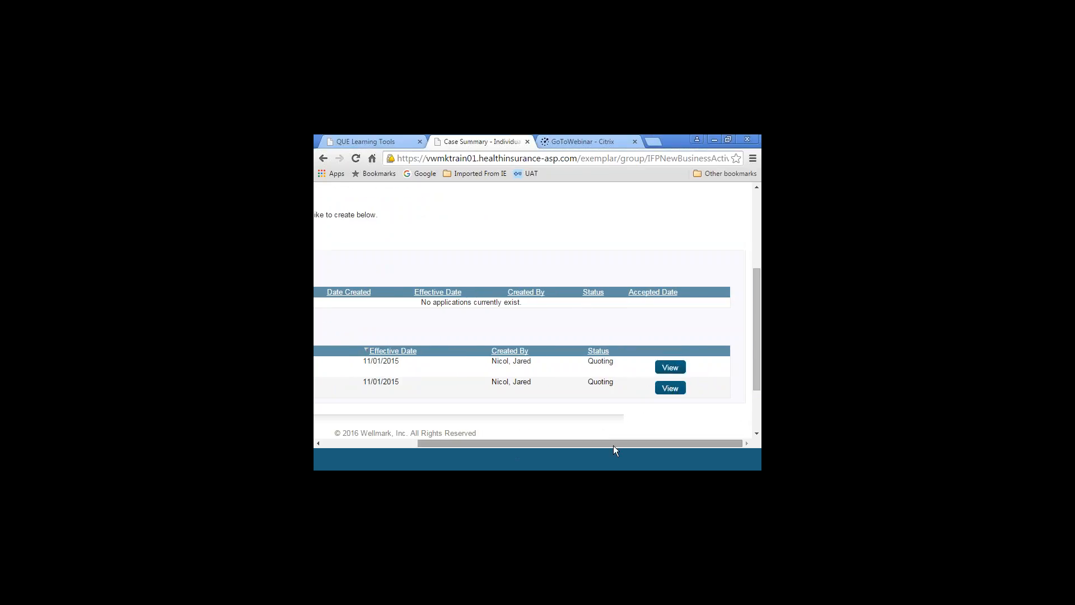
left_click_drag(612, 445, 660, 432)
left_click(670, 367)
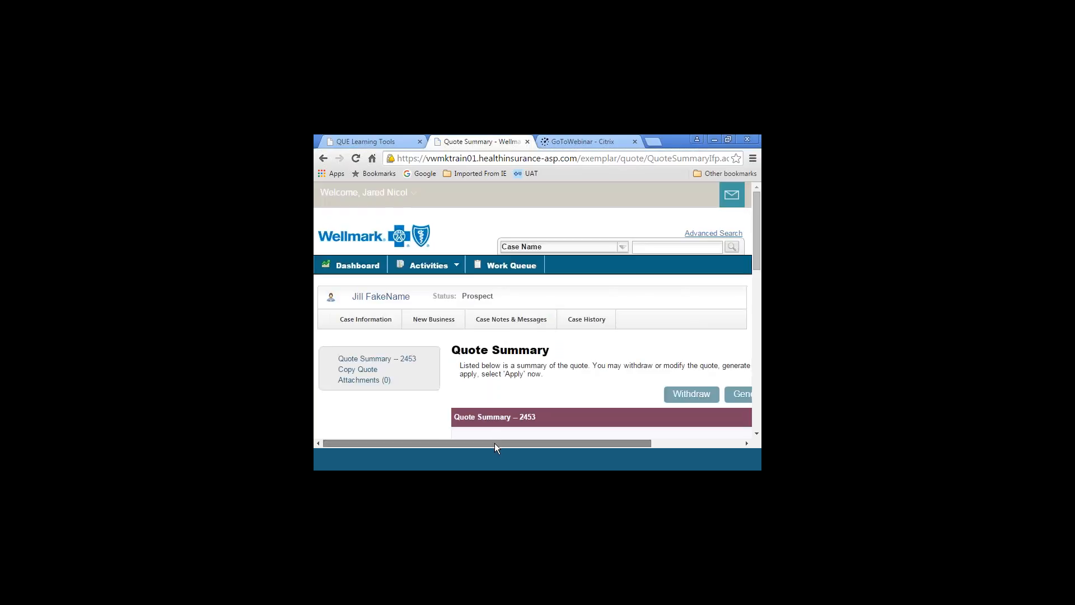
Withdraw the original quote with the reason Other and the note "Updated the zip code", and save it
left_click_drag(495, 442, 665, 423)
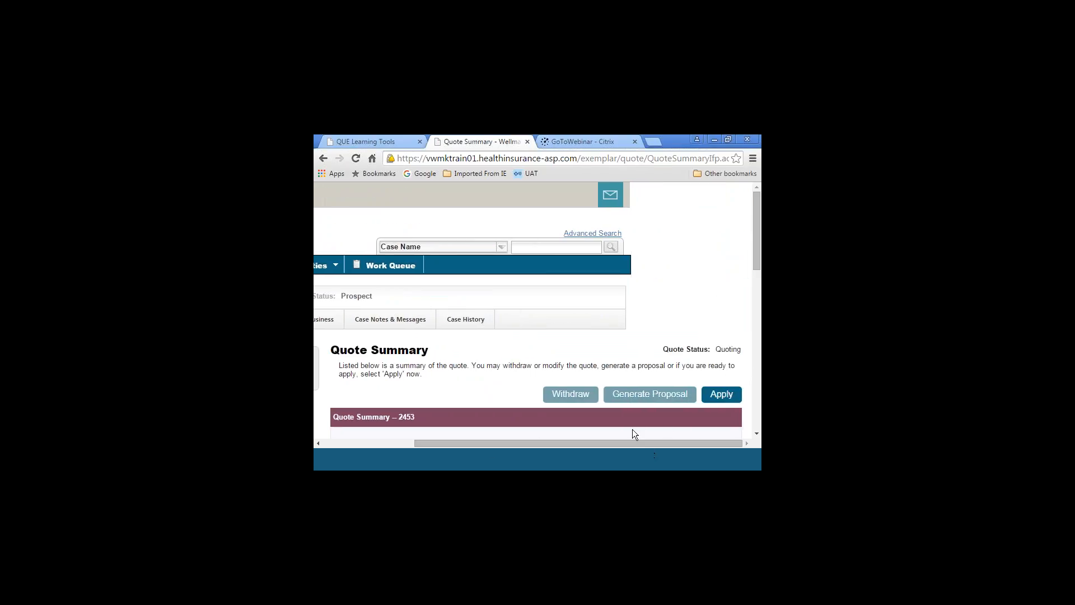
left_click(567, 397)
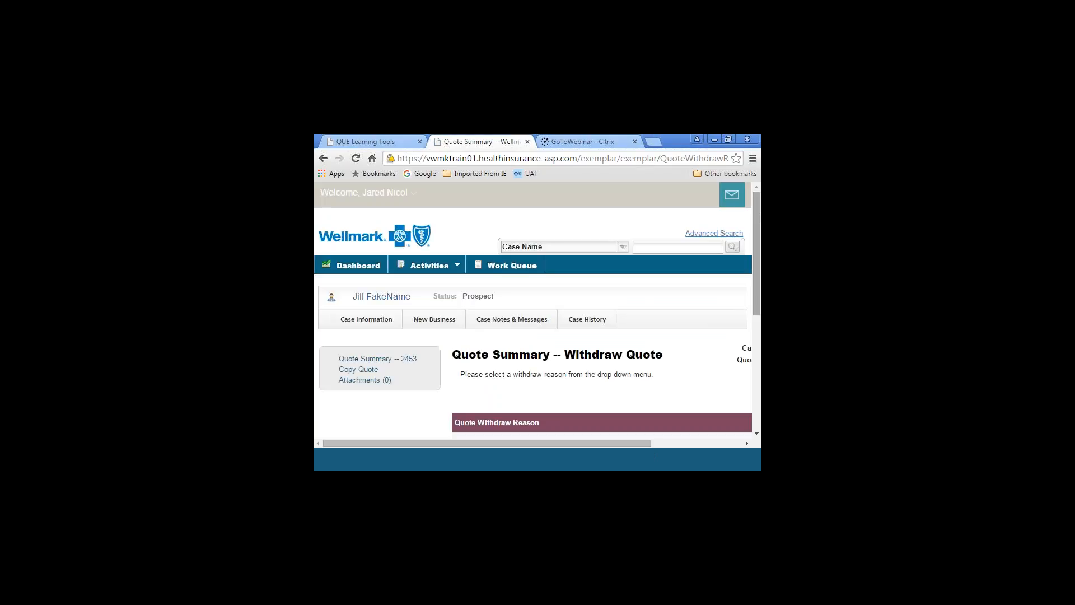
left_click_drag(759, 243, 759, 301)
left_click(682, 357)
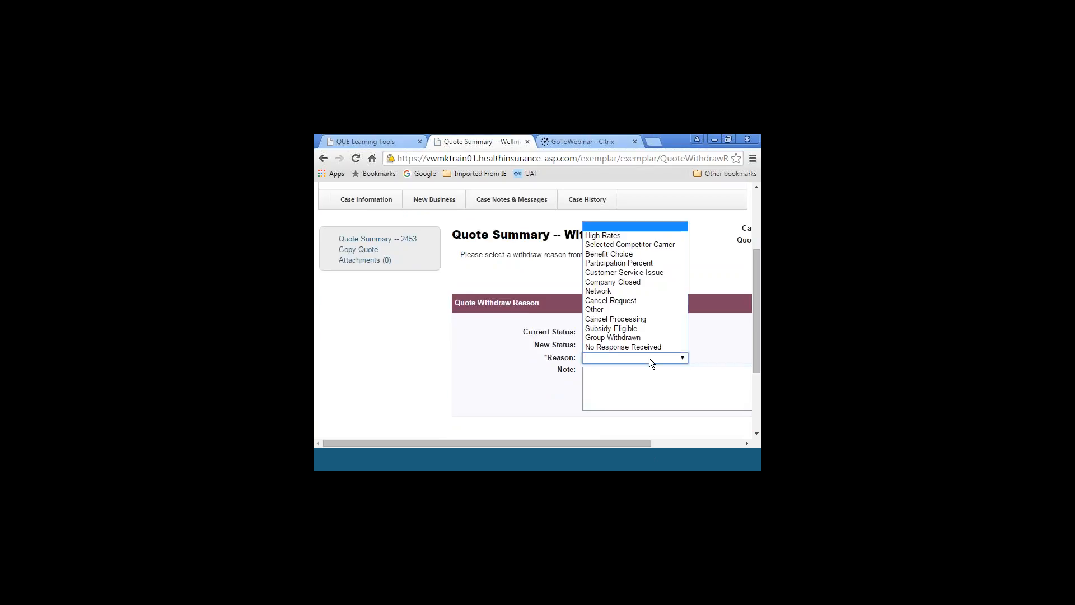
left_click(605, 309)
left_click(592, 381)
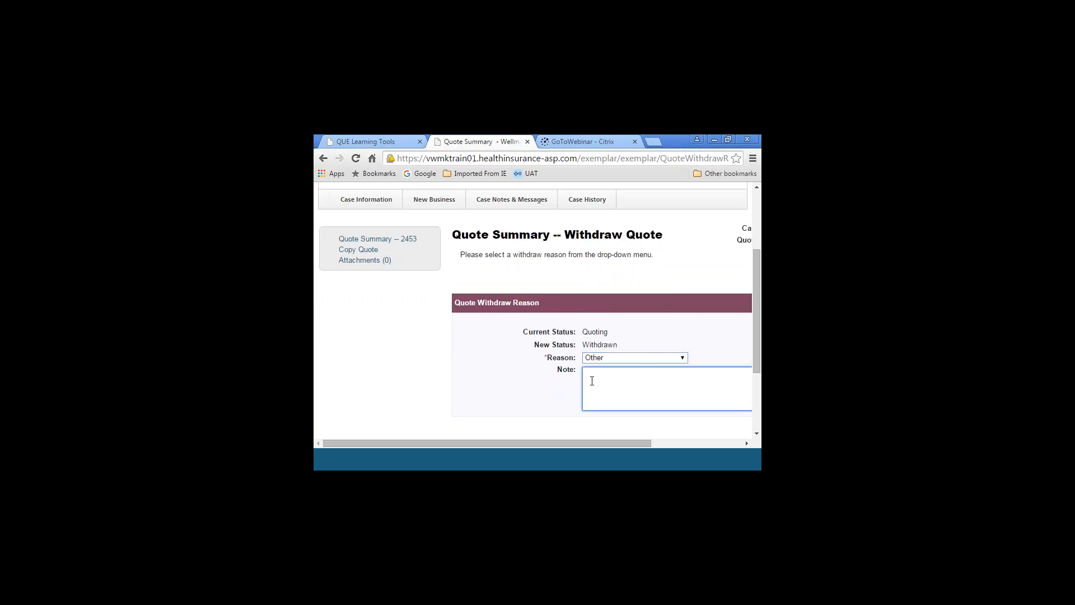
type("Updated the zip code")
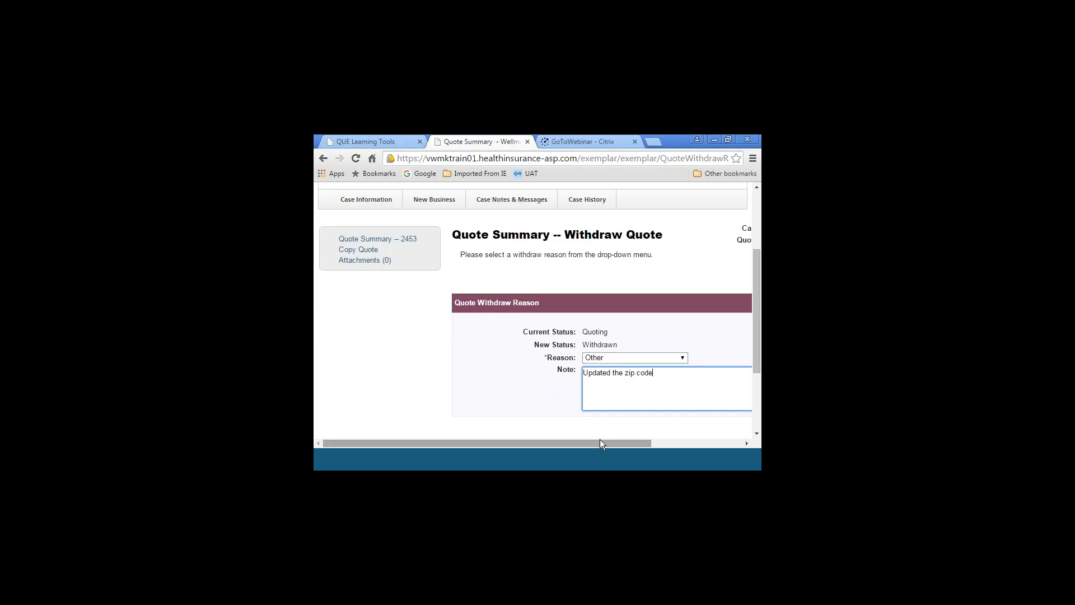
left_click_drag(599, 439, 694, 442)
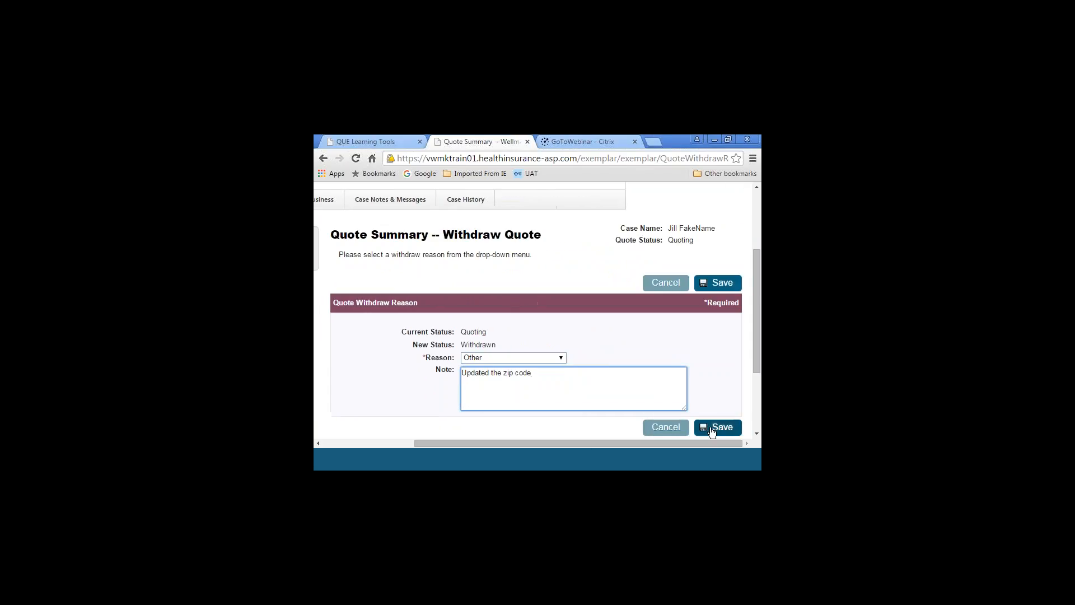
left_click(714, 428)
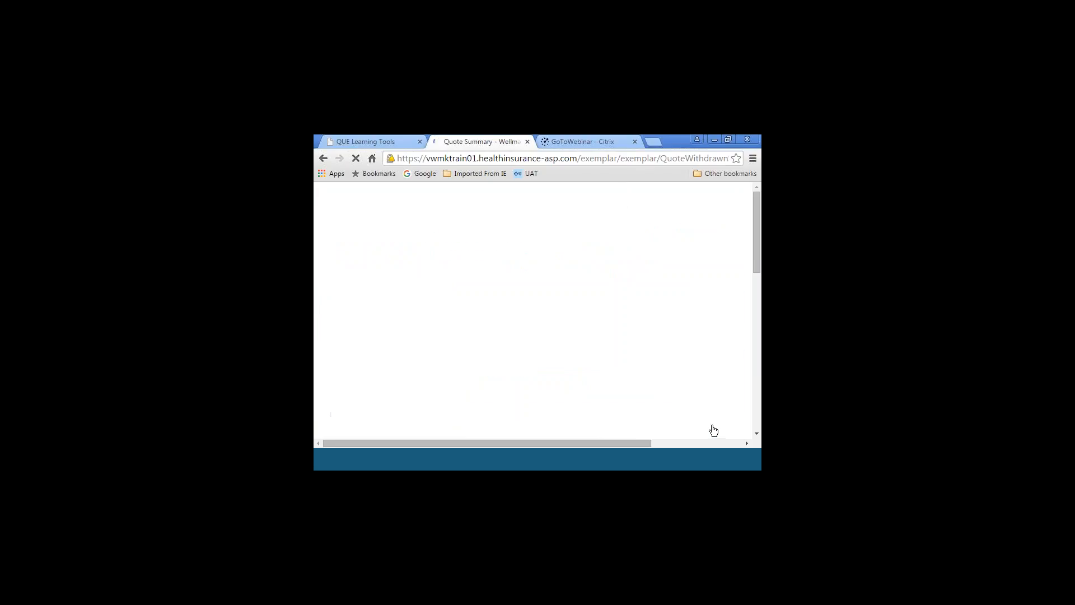
Check the withdrawn quote's status, return to the New Business page, and view the copied quote
left_click_drag(758, 239, 730, 270)
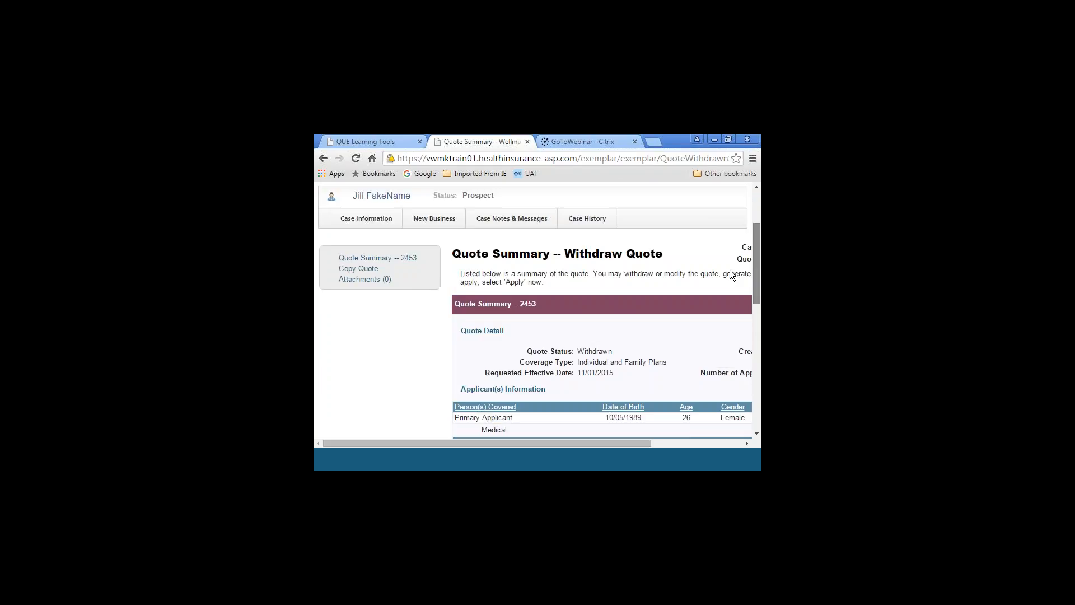
left_click(440, 239)
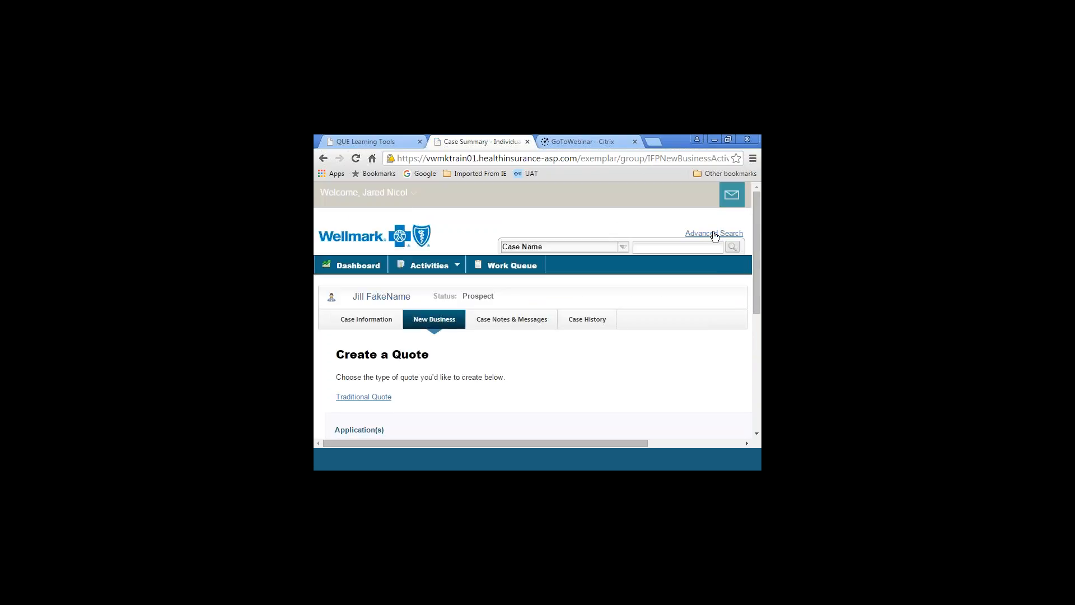
left_click_drag(755, 224, 744, 345)
left_click_drag(561, 442, 656, 441)
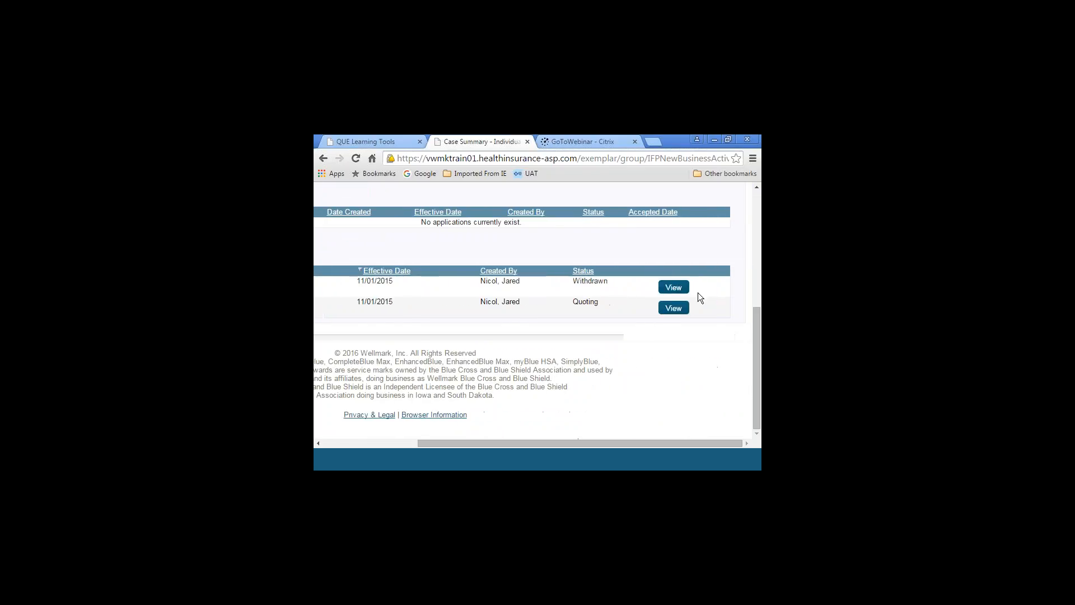
left_click(676, 310)
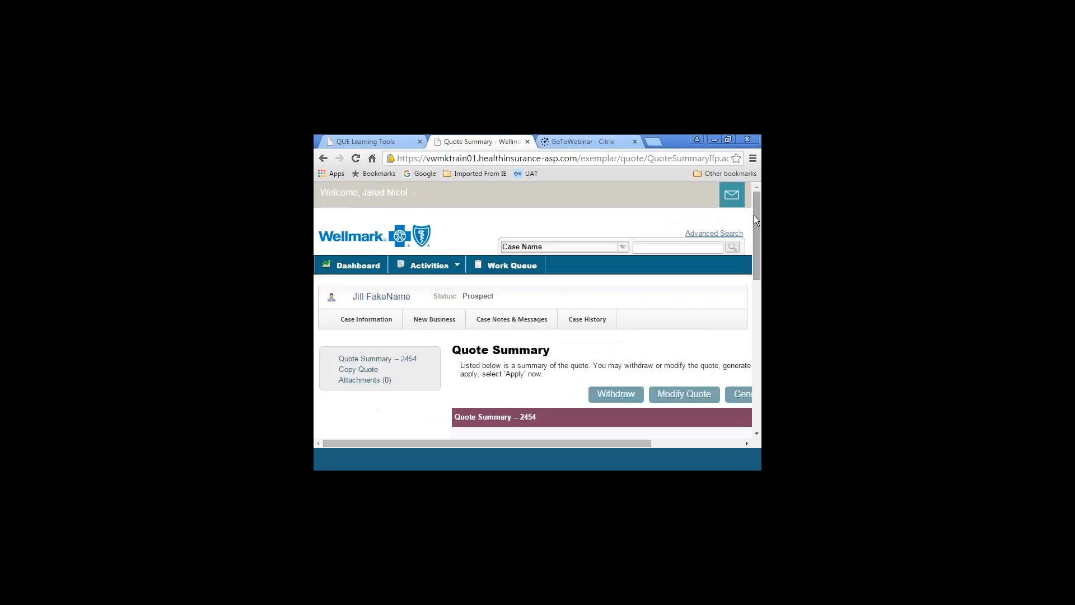
Try to apply for coverage from the copied quote without selecting any plan
left_click_drag(753, 216, 758, 279)
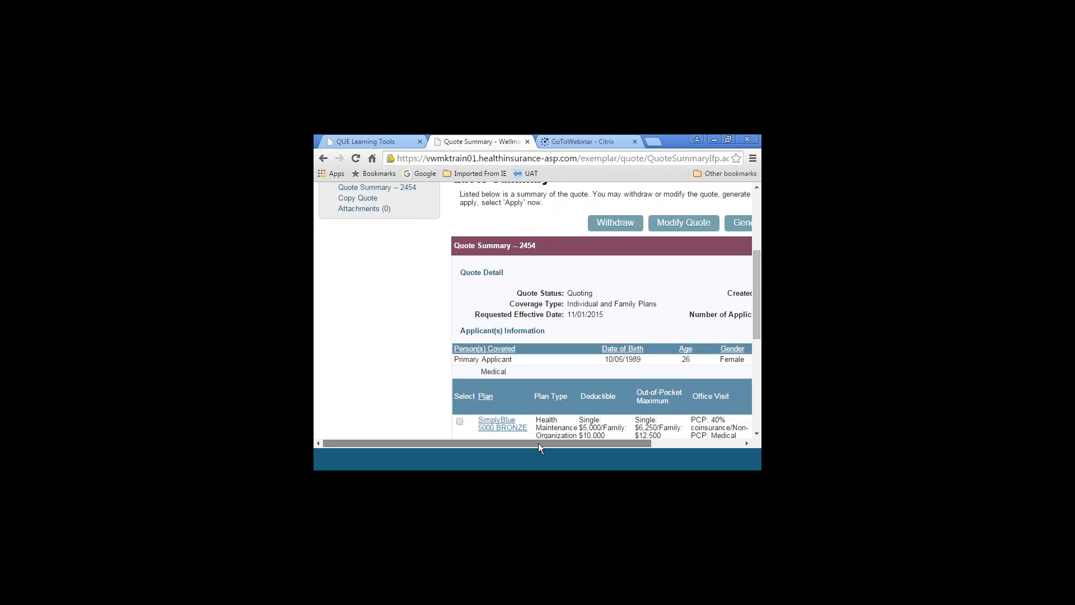
left_click_drag(539, 442, 629, 445)
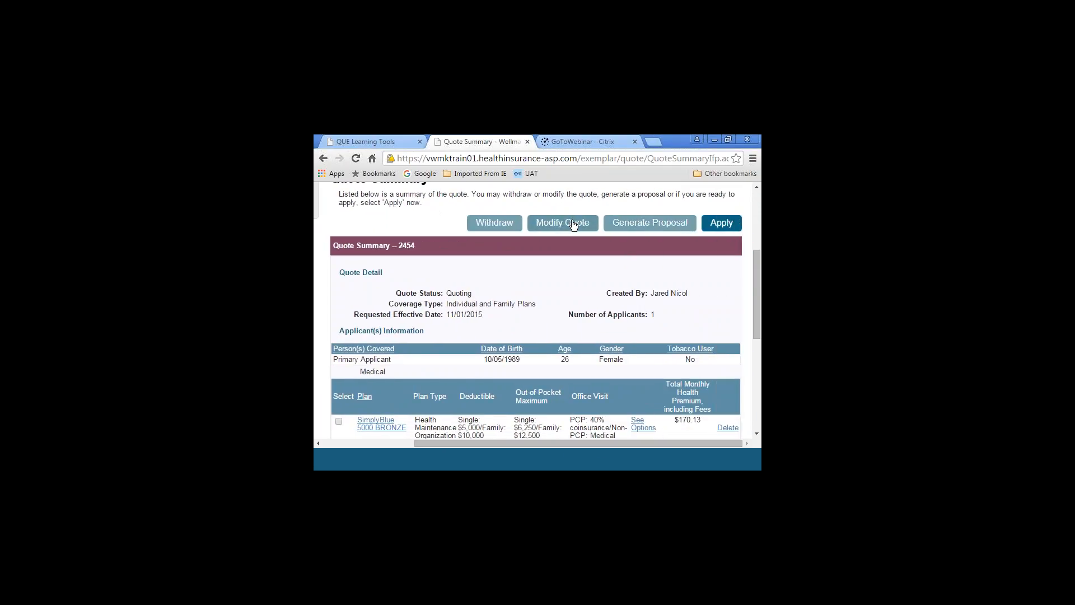
left_click(721, 227)
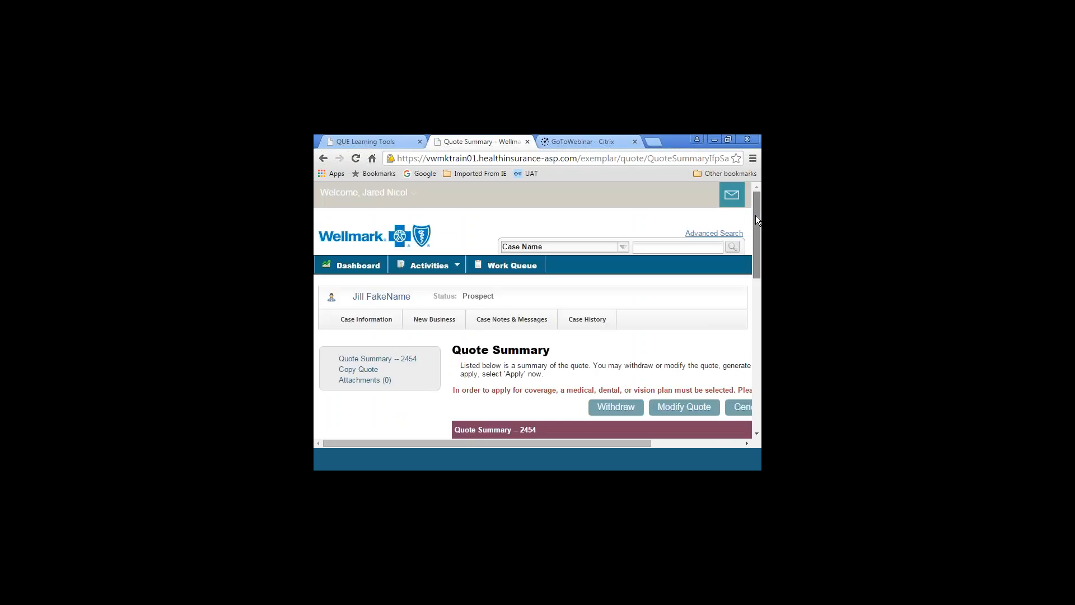
Select the SimplyBlue 5000 Bronze medical plan and the Blue Dental plan on the quote for the application
scroll(755, 216, "down", 3)
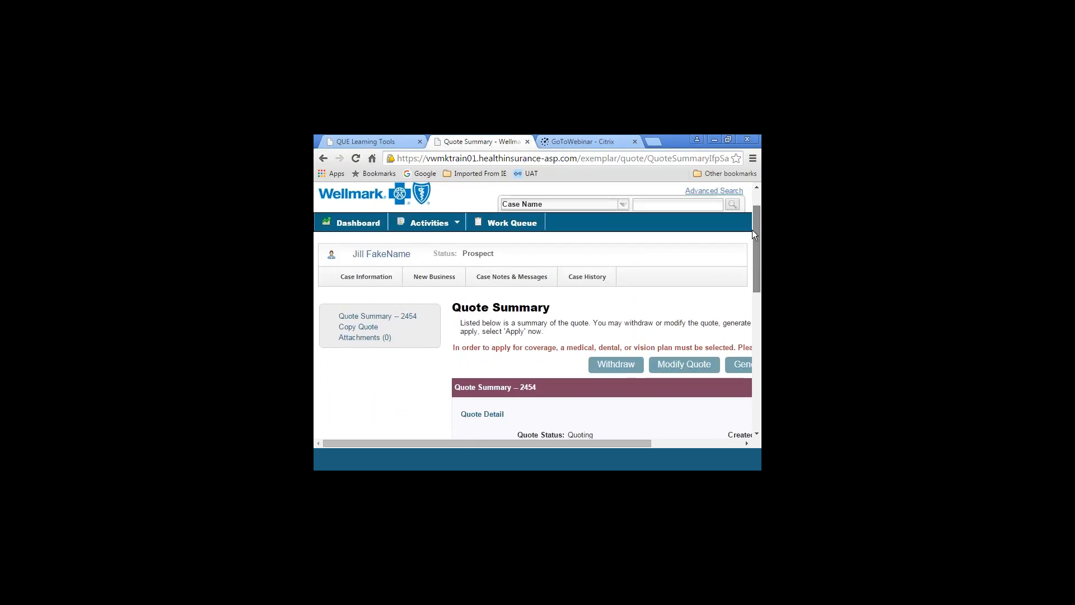
left_click_drag(441, 443, 539, 436)
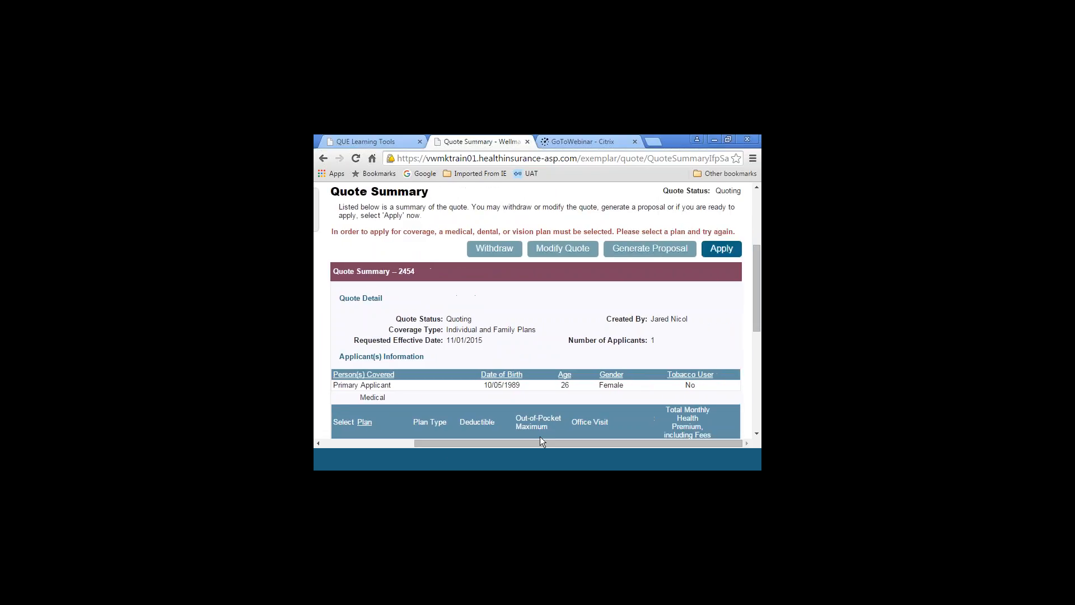
left_click_drag(757, 266, 760, 331)
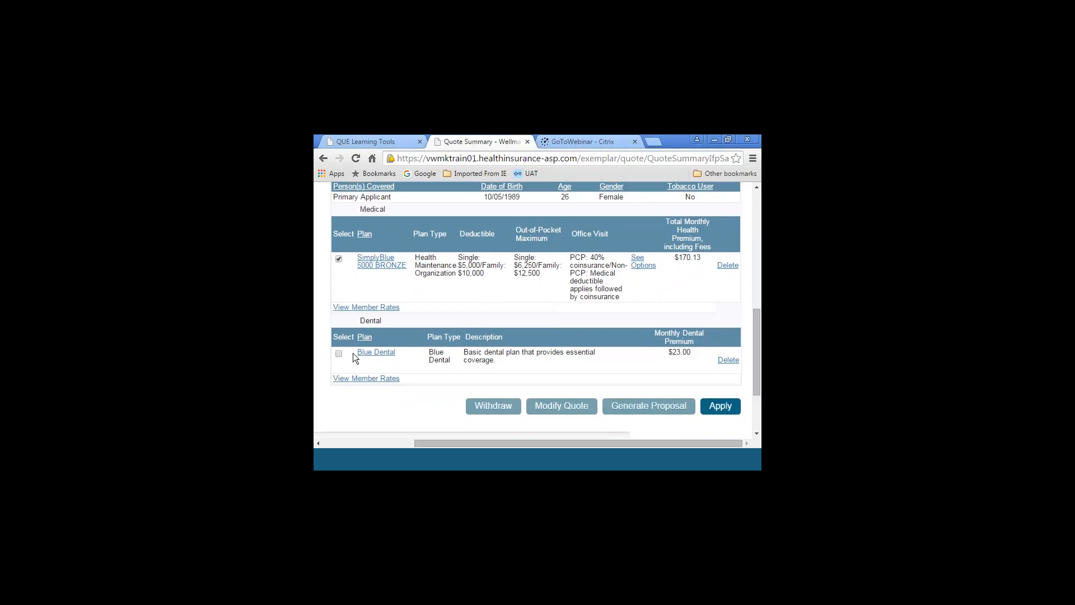
left_click(339, 353)
left_click(757, 187)
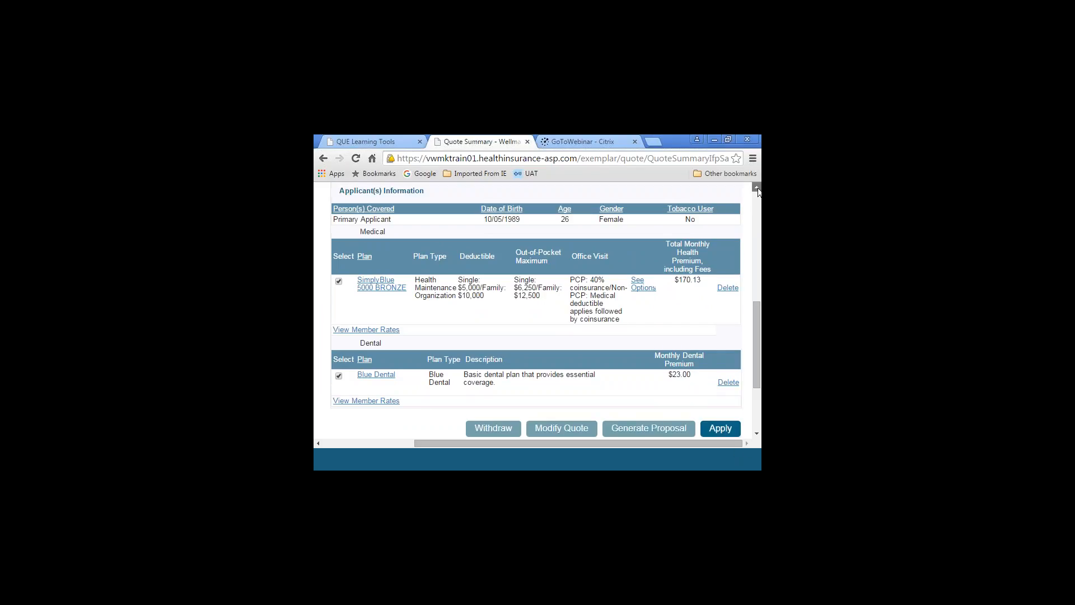
Start the coverage application from the quote summary with the selected medical and dental plans
left_click(757, 187)
left_click(757, 187)
left_click(757, 187)
left_click(757, 188)
left_click(757, 187)
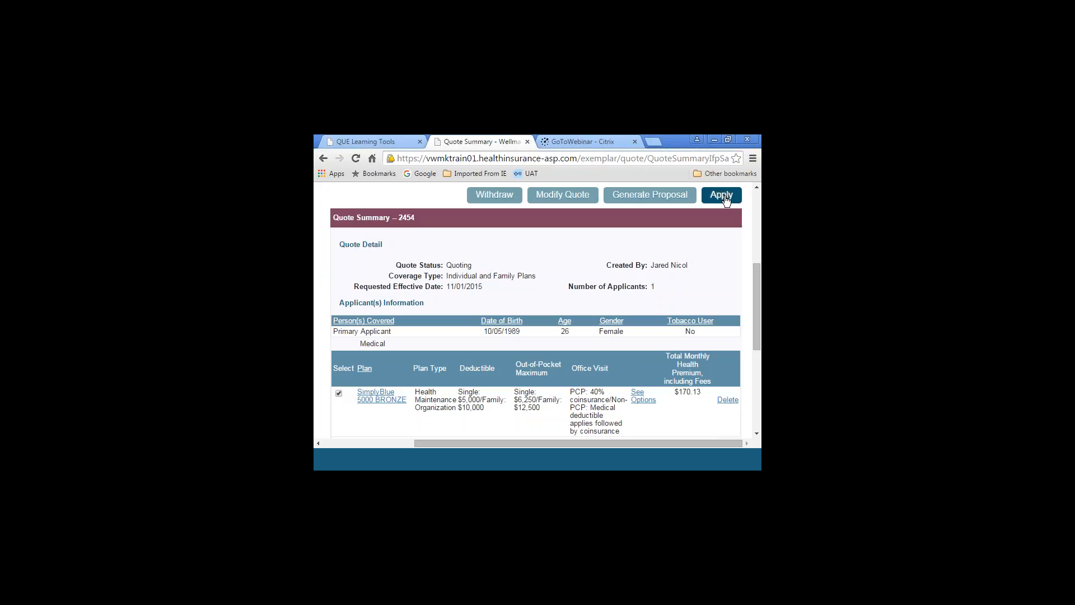
left_click(726, 201)
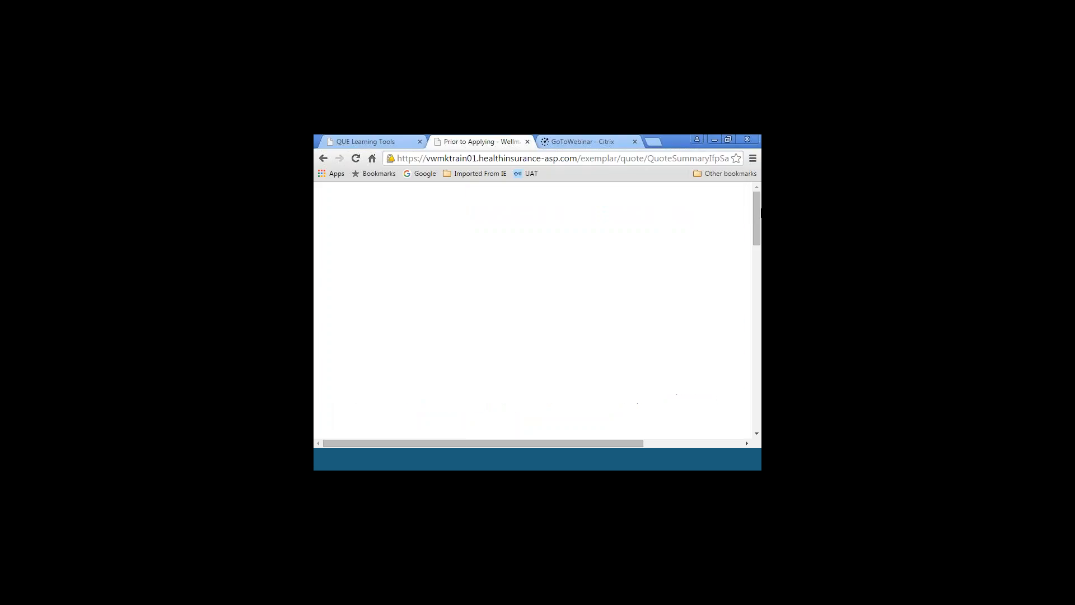
Fill in the applicant's street address and city in the contact information for the application
left_click_drag(757, 212, 757, 239)
left_click_drag(572, 448, 664, 459)
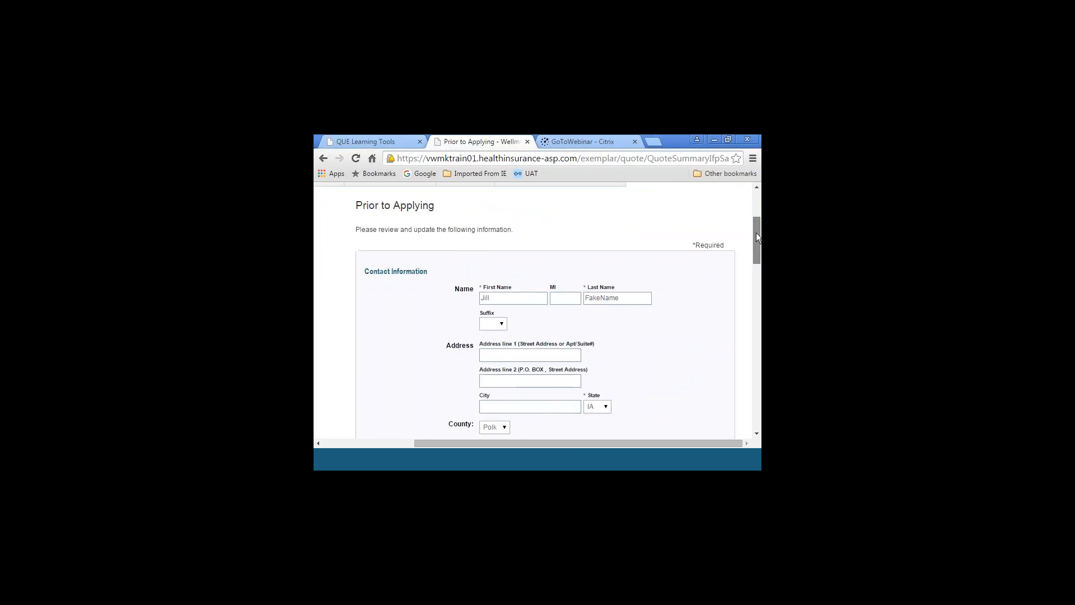
left_click_drag(756, 233, 760, 258)
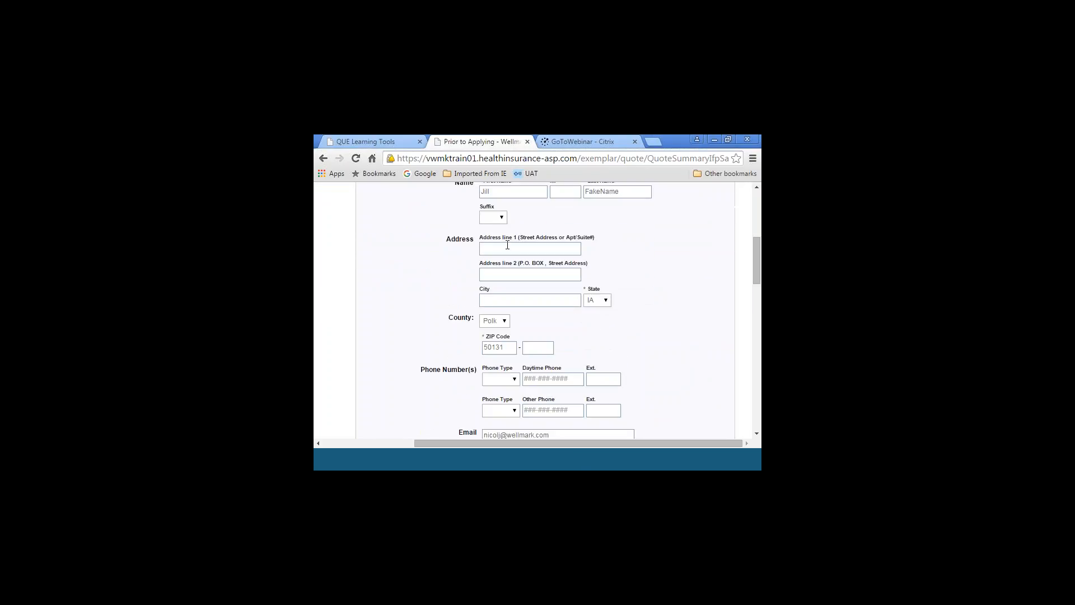
left_click(504, 247)
key("Tab")
key("Tab")
type("Des Moine")
Replace the last three digits of the ZIP code to match the applicant's address
left_click_drag(757, 249, 753, 271)
left_click(509, 227)
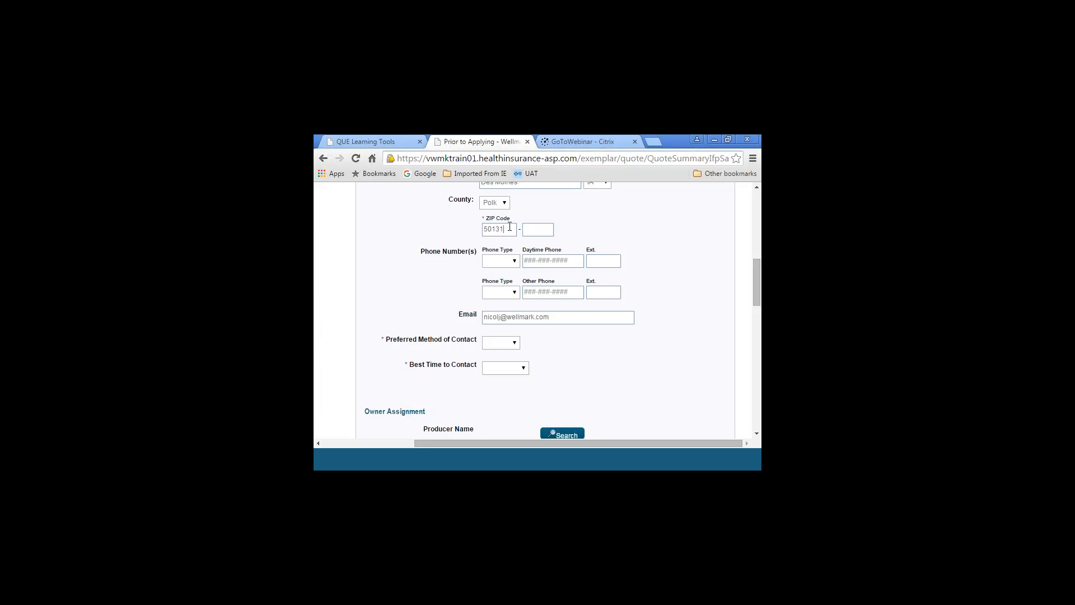
key("BackSpace")
key("BackSpace")
key("BackSpace")
type("322")
Set the preferred method of contact to Home and the best time to contact to Evening
left_click(515, 260)
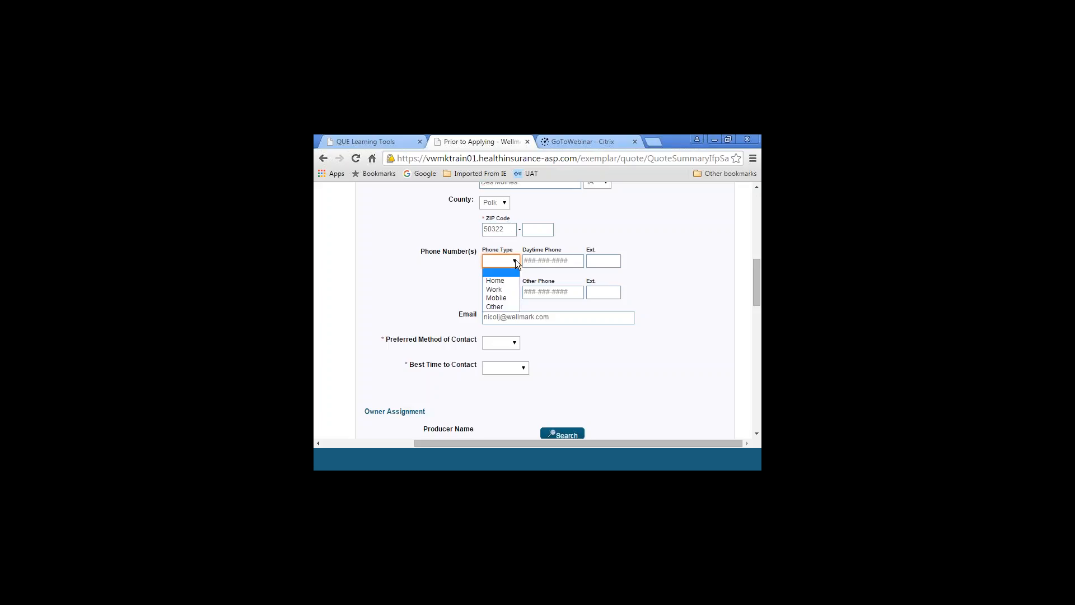
left_click(515, 260)
left_click_drag(755, 262, 759, 287)
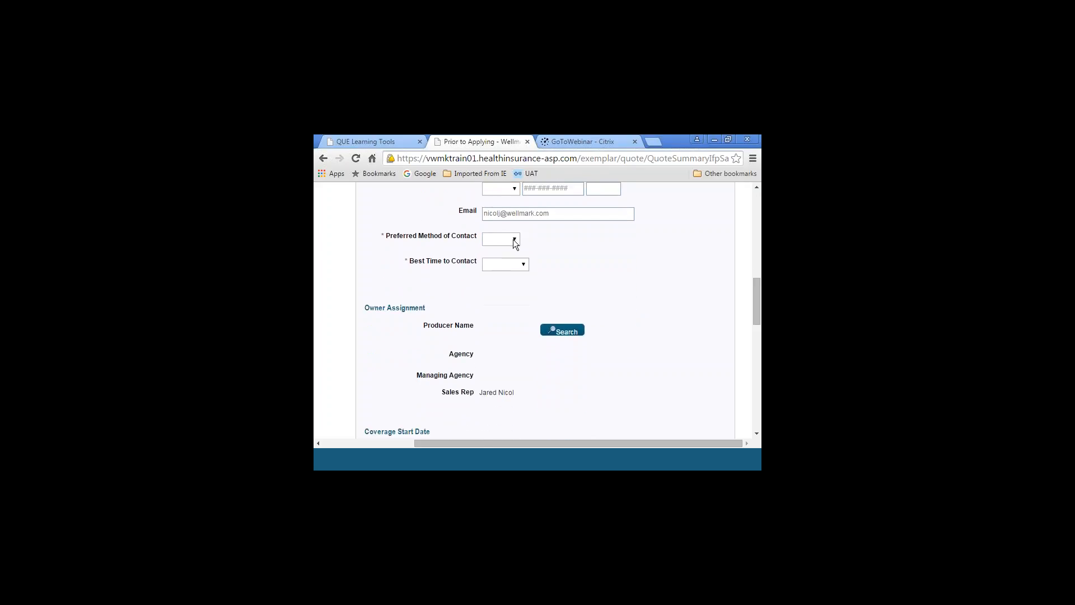
left_click(512, 239)
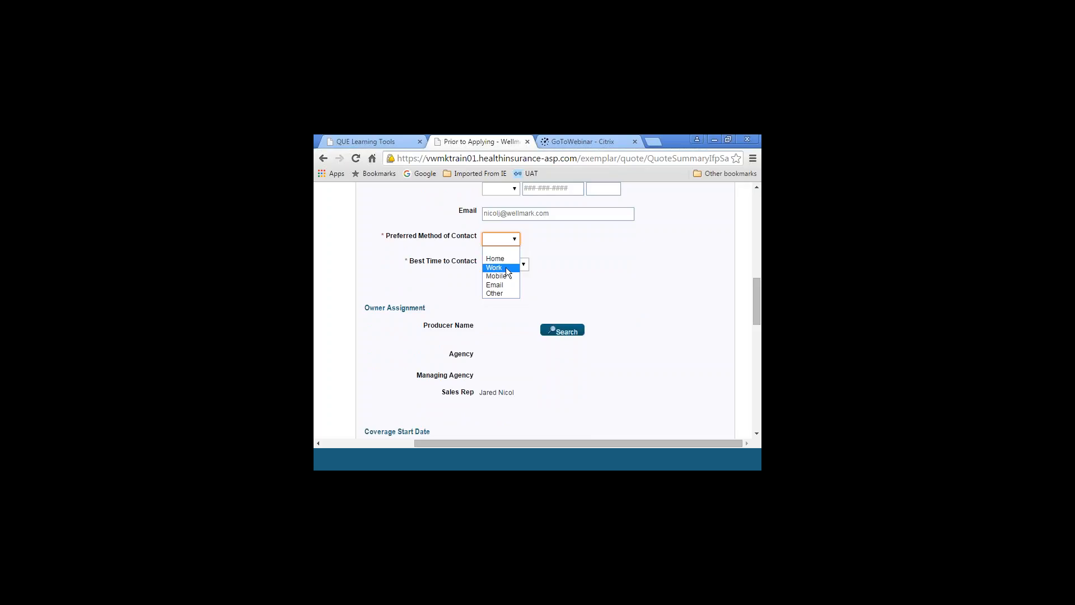
left_click(520, 268)
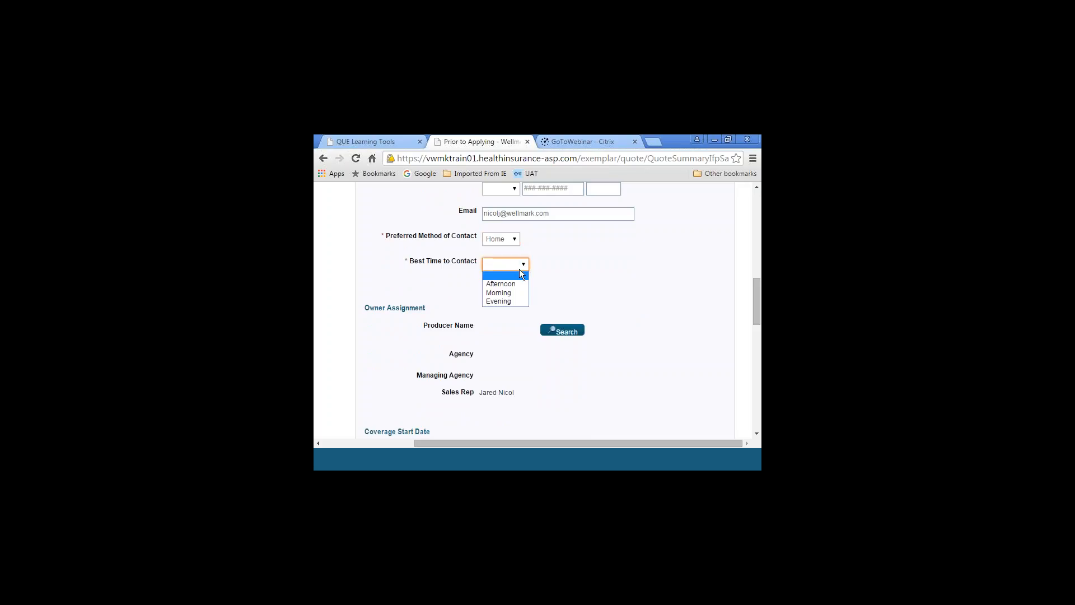
left_click(512, 301)
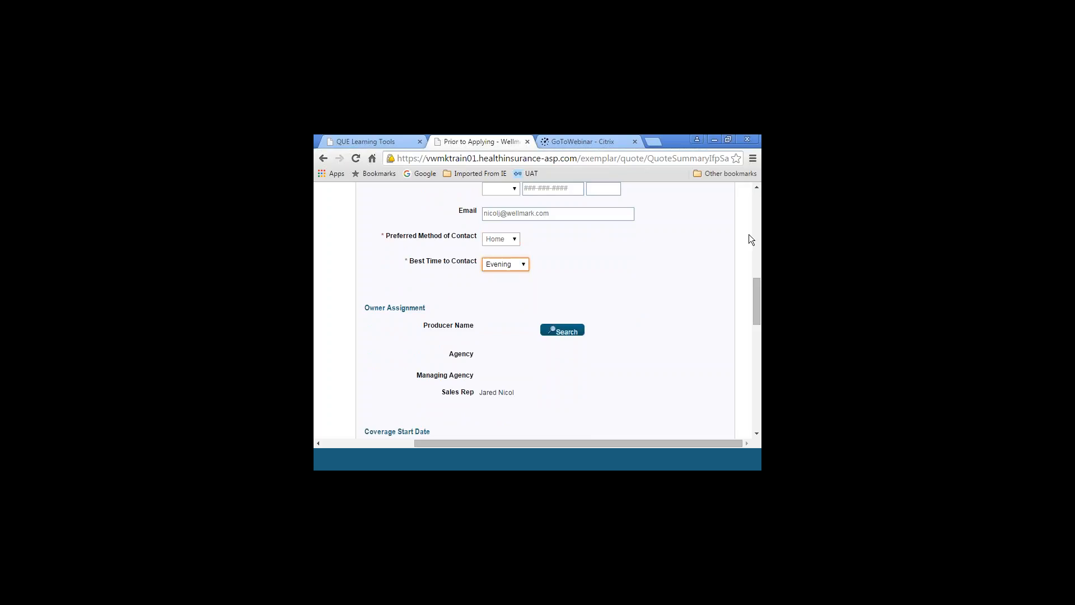
Set the daytime phone type to Home and enter the applicant's daytime phone number
scroll(732, 195, "up", 1)
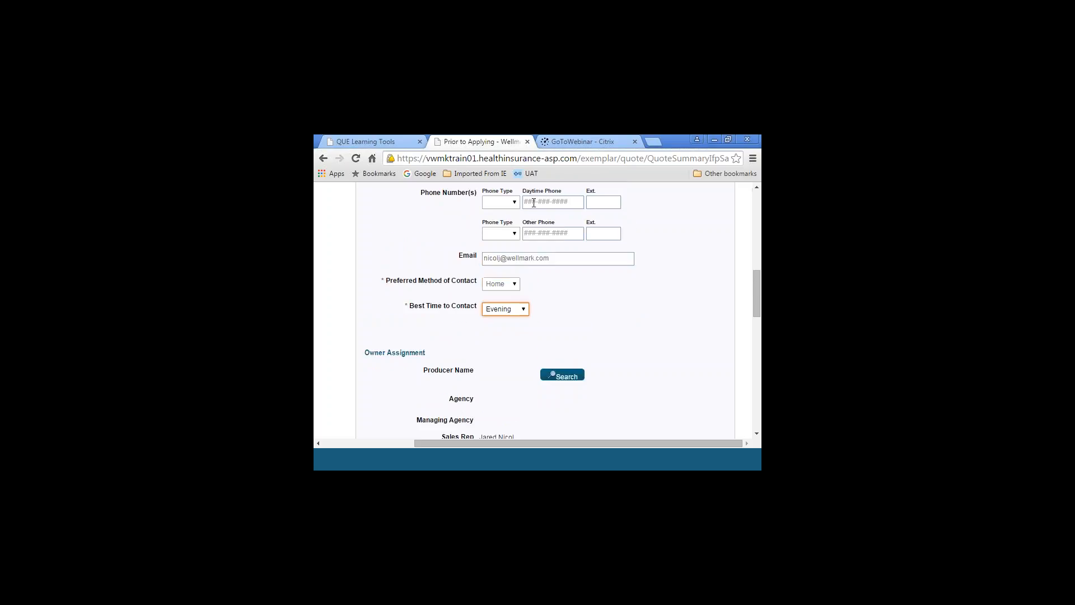
left_click(756, 188)
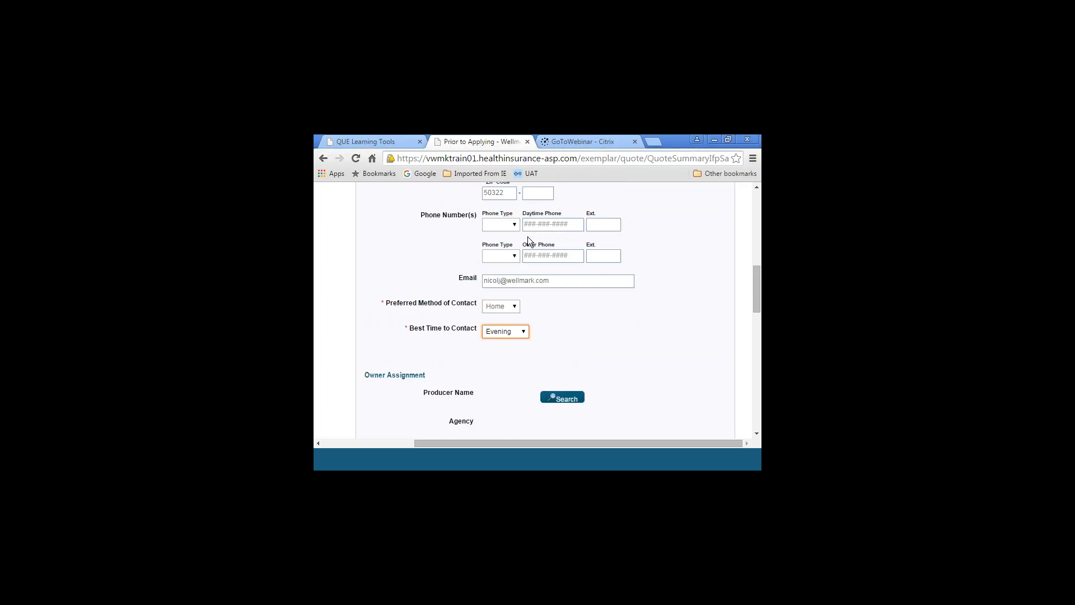
left_click(512, 224)
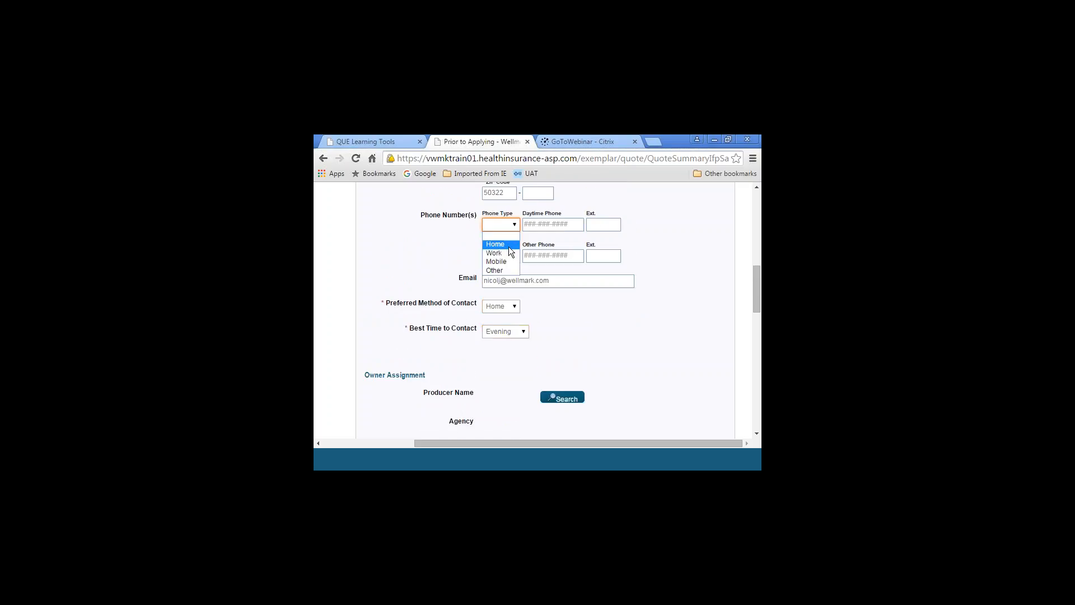
left_click(533, 225)
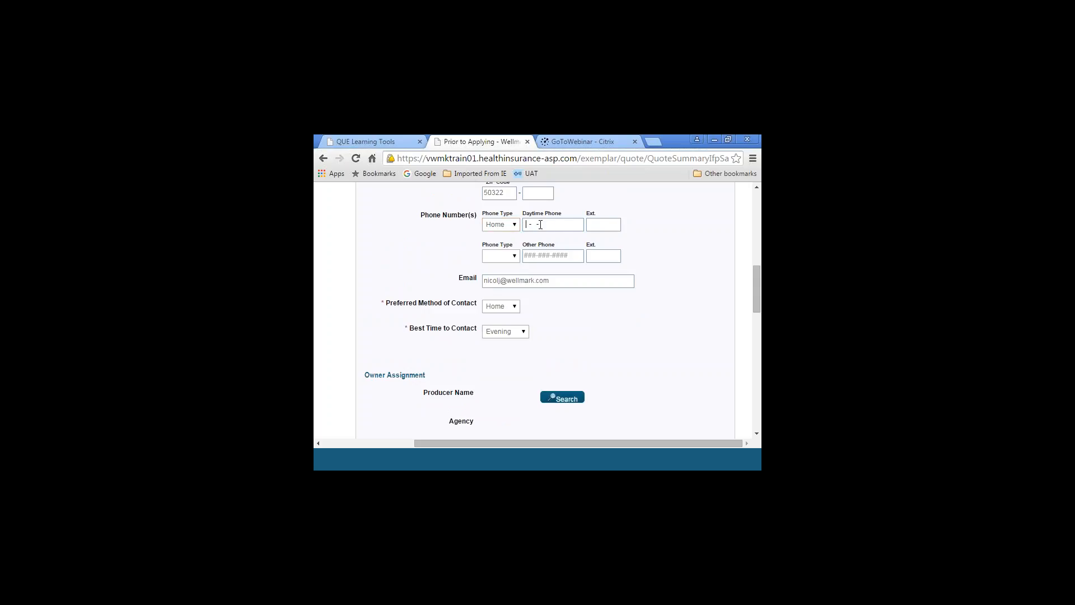
Review the available completion methods for the application
left_click_drag(756, 299, 753, 415)
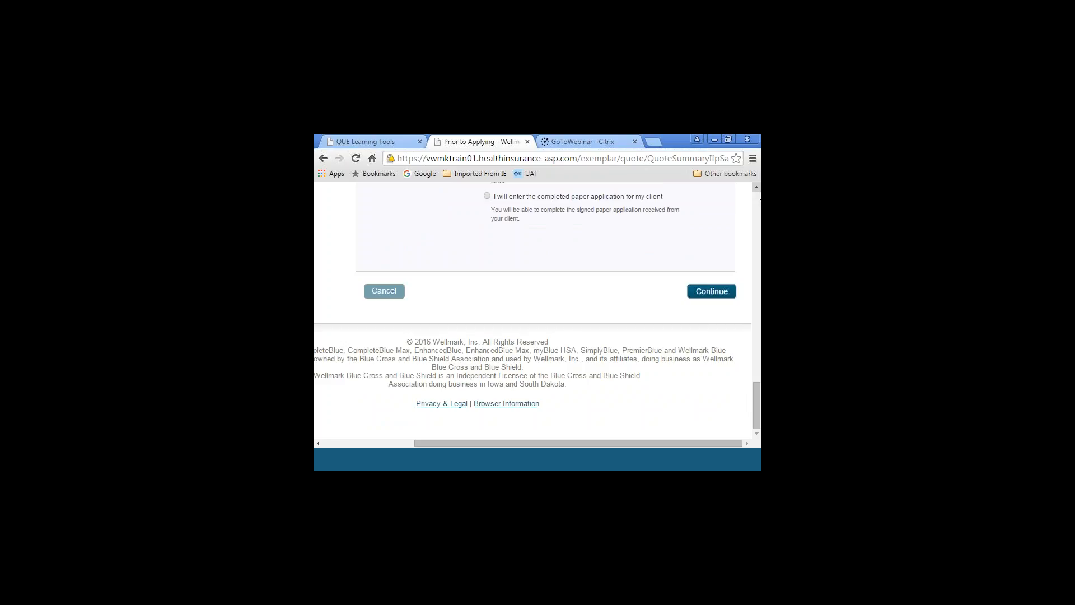
scroll(757, 195, "up", 3)
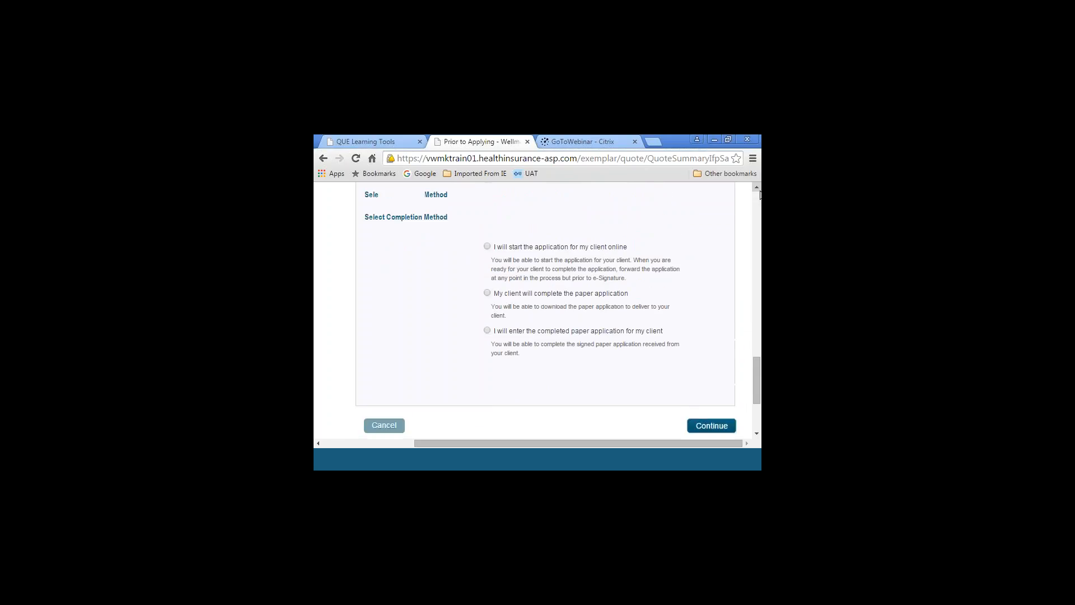
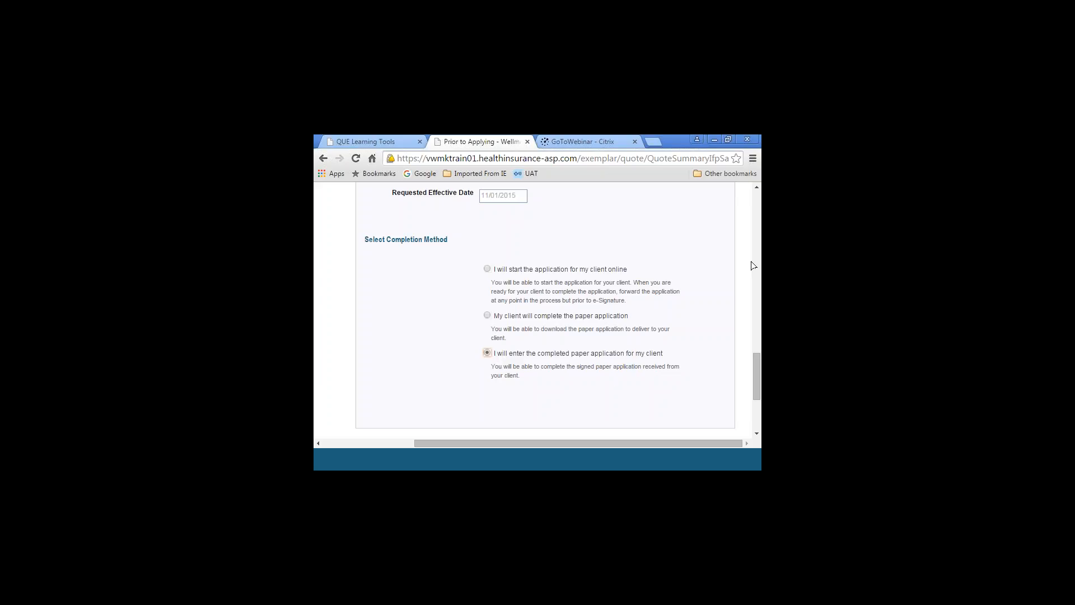
Try to continue with the completed paper application method, and return to the required special enrollment fields under Coverage Start Date
scroll(704, 398, "down", 2)
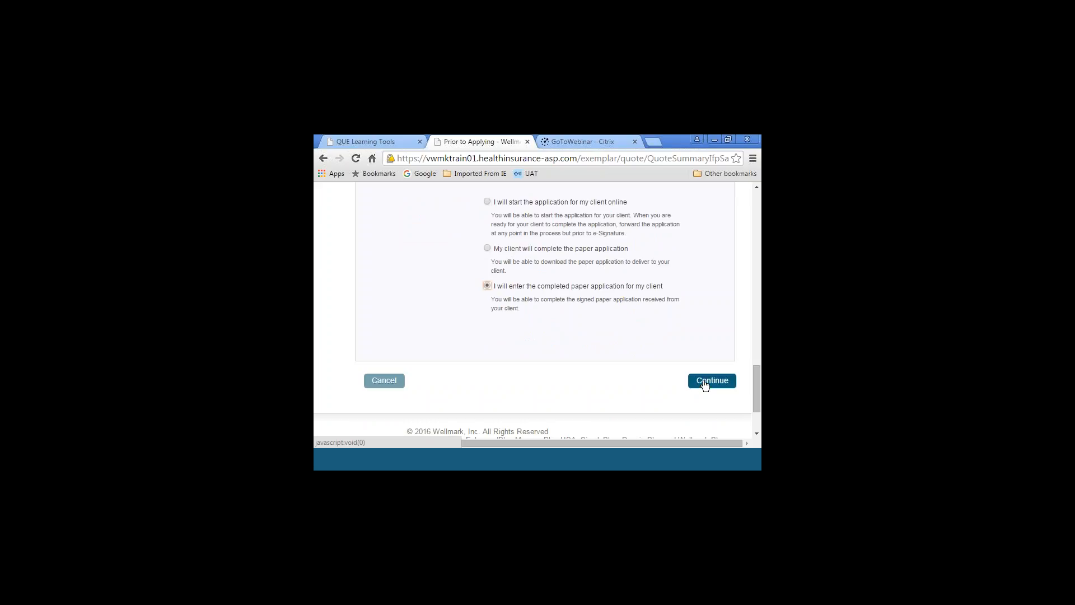
left_click(705, 384)
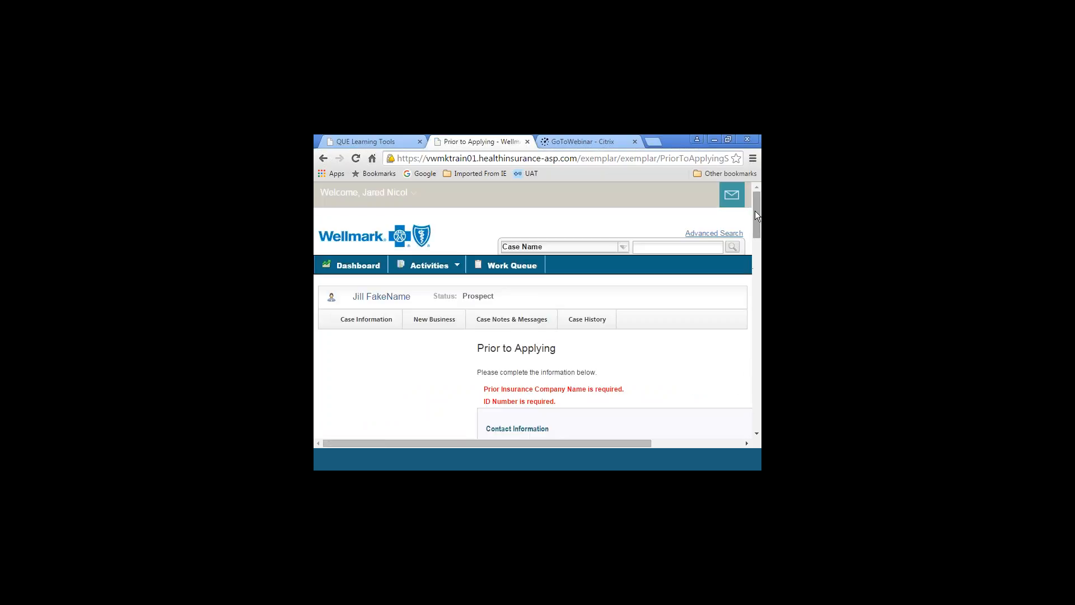
left_click_drag(754, 210, 752, 246)
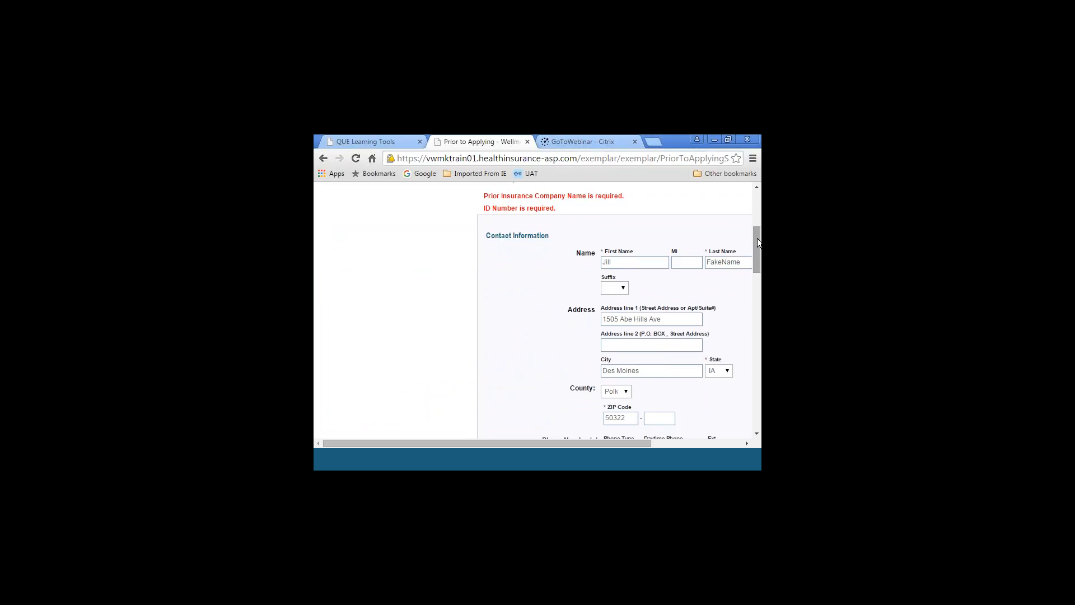
mouse_move(757, 239)
left_mouse_down()
mouse_move(757, 303)
mouse_move(751, 244)
left_mouse_up()
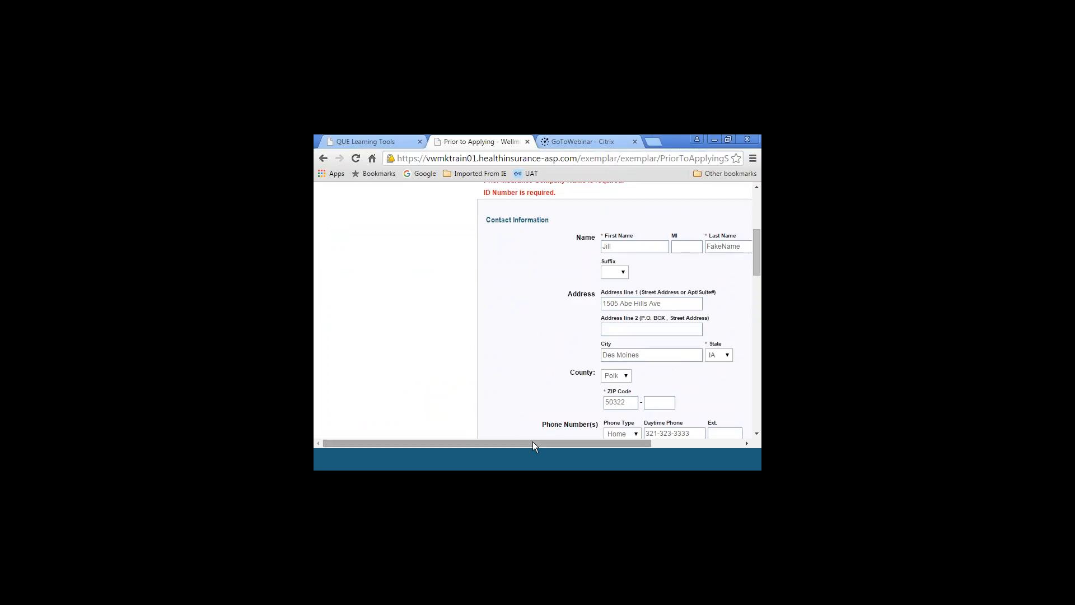
left_click_drag(533, 442, 632, 453)
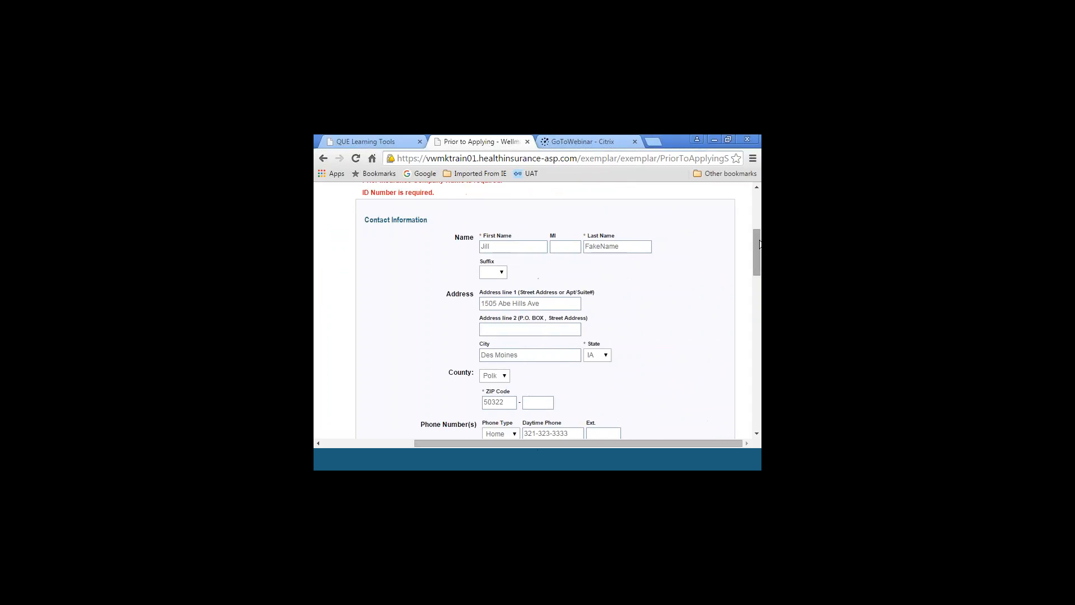
left_click_drag(757, 247, 760, 335)
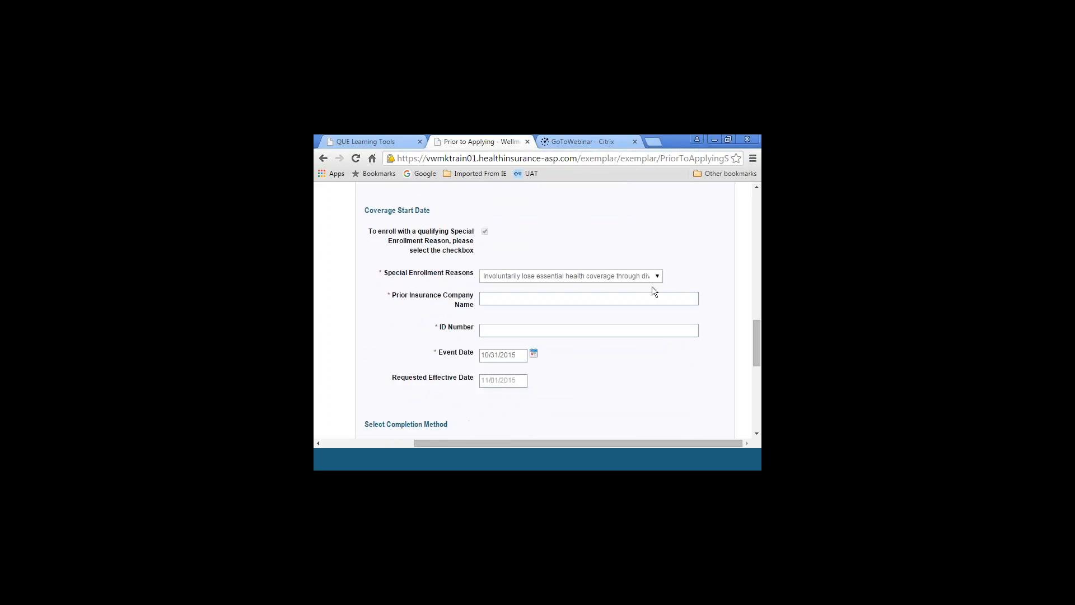
Keep the involuntary loss of essential health coverage reason, set the prior insurance company to Assurant, and enter the prior coverage's ID number
left_click(658, 277)
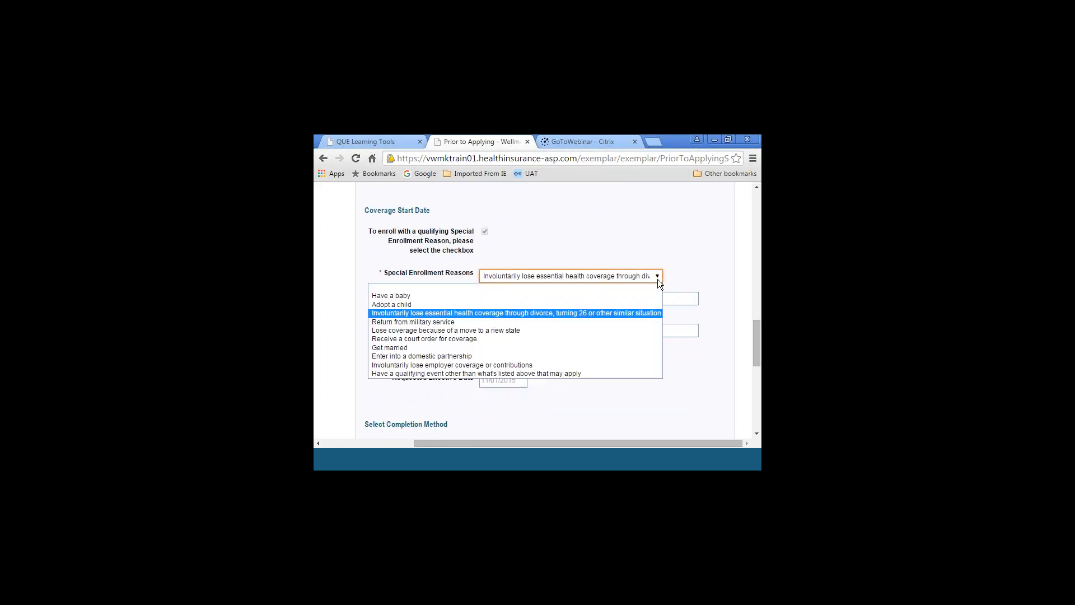
left_click(648, 313)
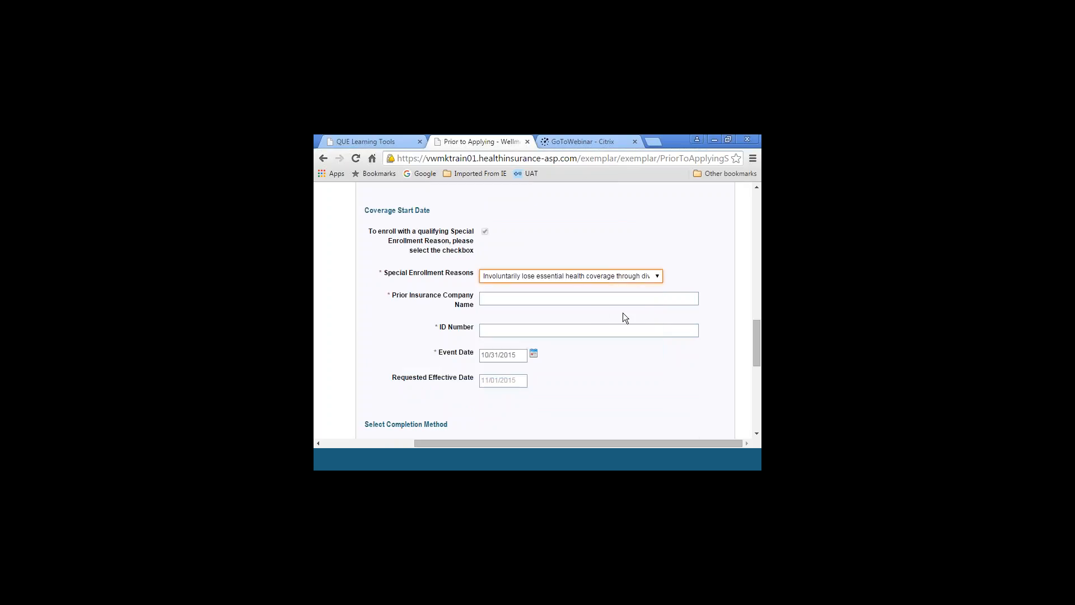
left_click(588, 300)
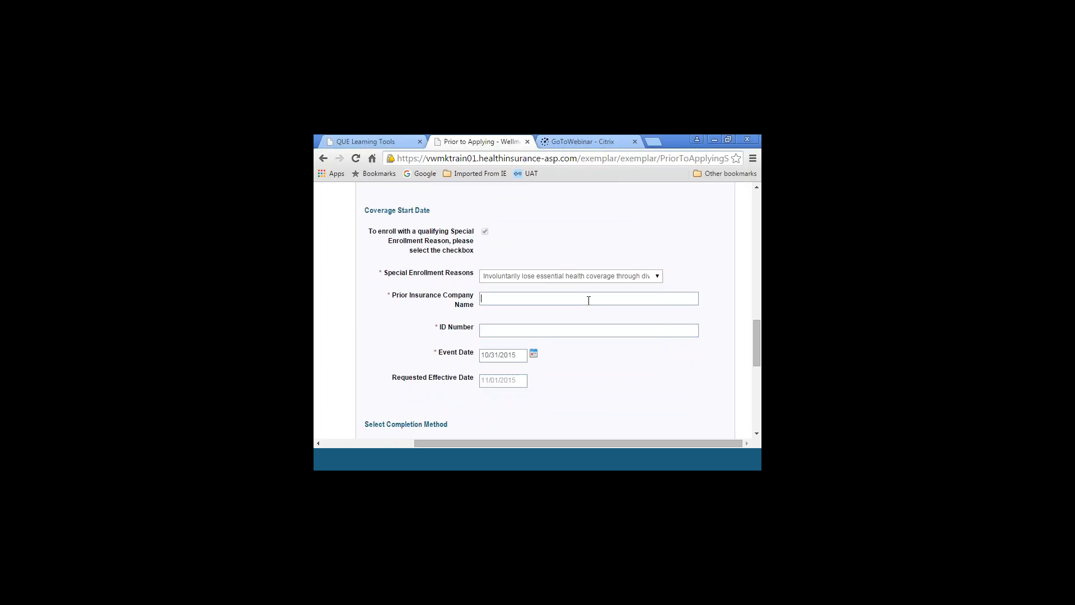
type("ABC")
key("BackSpace")
key("BackSpace")
key("BackSpace")
type("Assuranc")
key("Tab")
Submit the completed pre-application information and continue to the Application Checklist
left_click(756, 433)
left_click(756, 433)
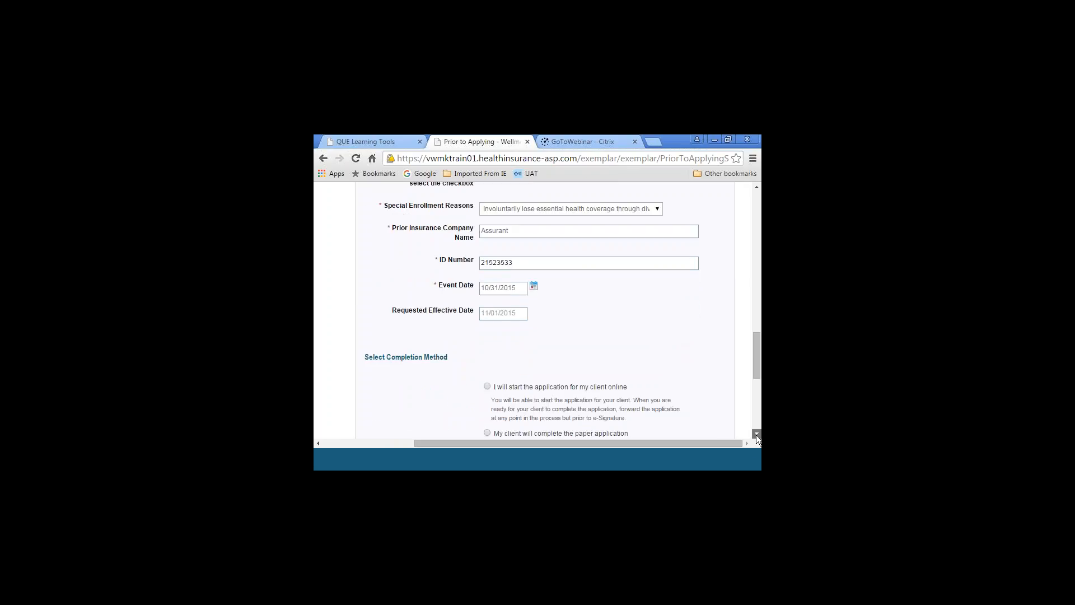
left_click(756, 433)
scroll(756, 434, "down", 3)
left_click(712, 430)
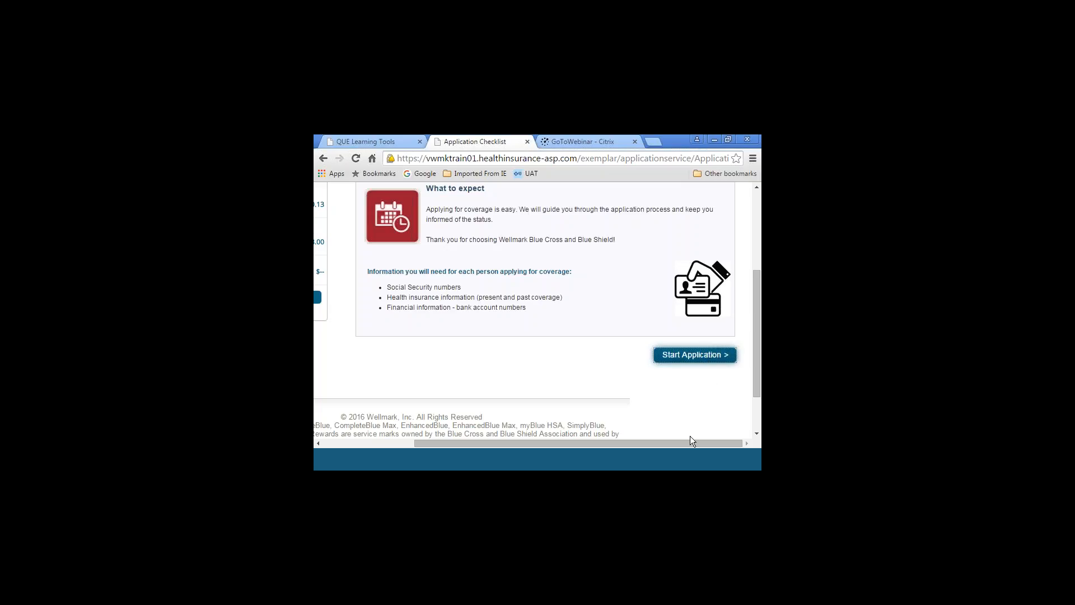
Examine the application checklist's required information and the monthly rates of the selected medical and dental coverage
left_click(756, 187)
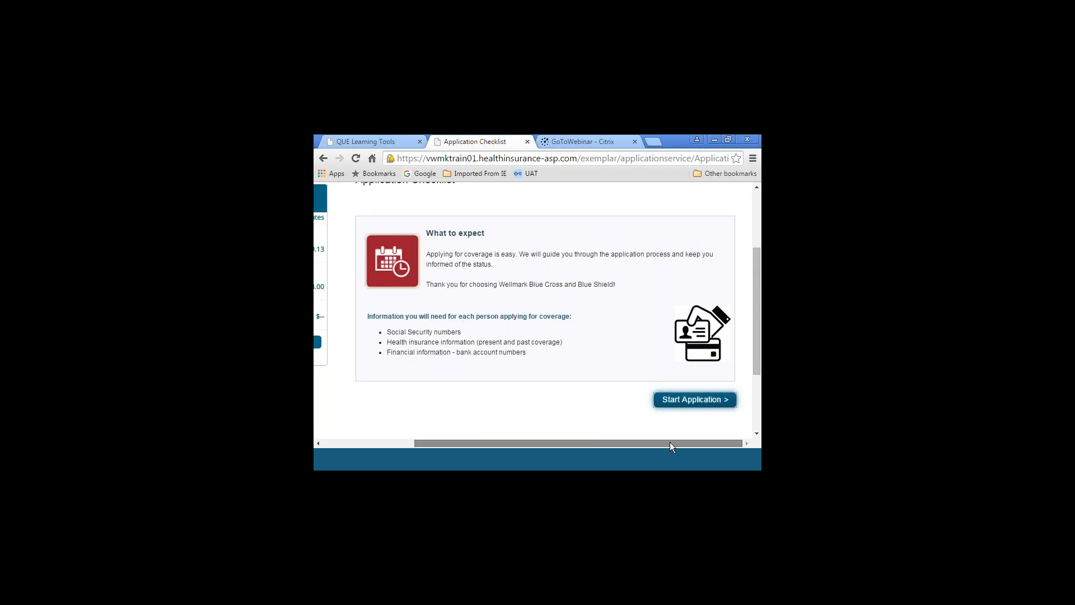
left_click(756, 187)
left_click(756, 187)
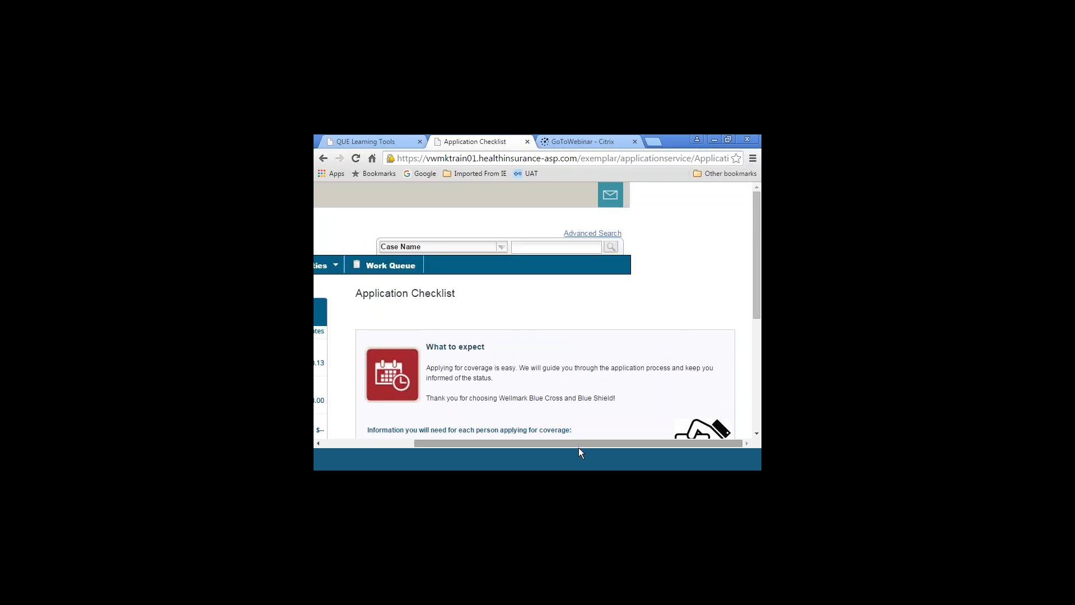
left_click_drag(569, 442, 473, 442)
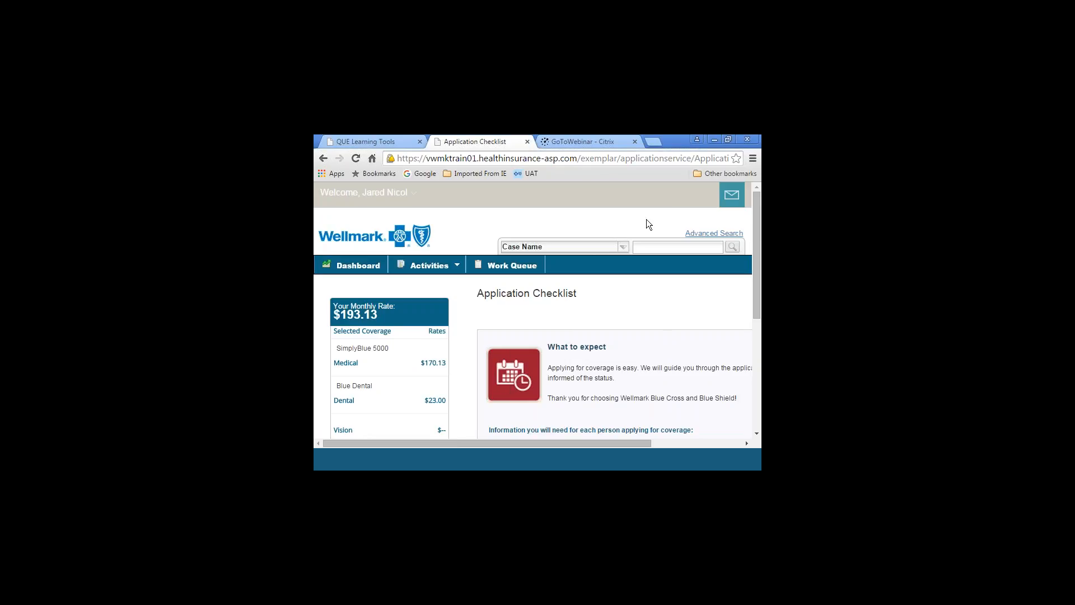
left_click_drag(757, 222, 746, 247)
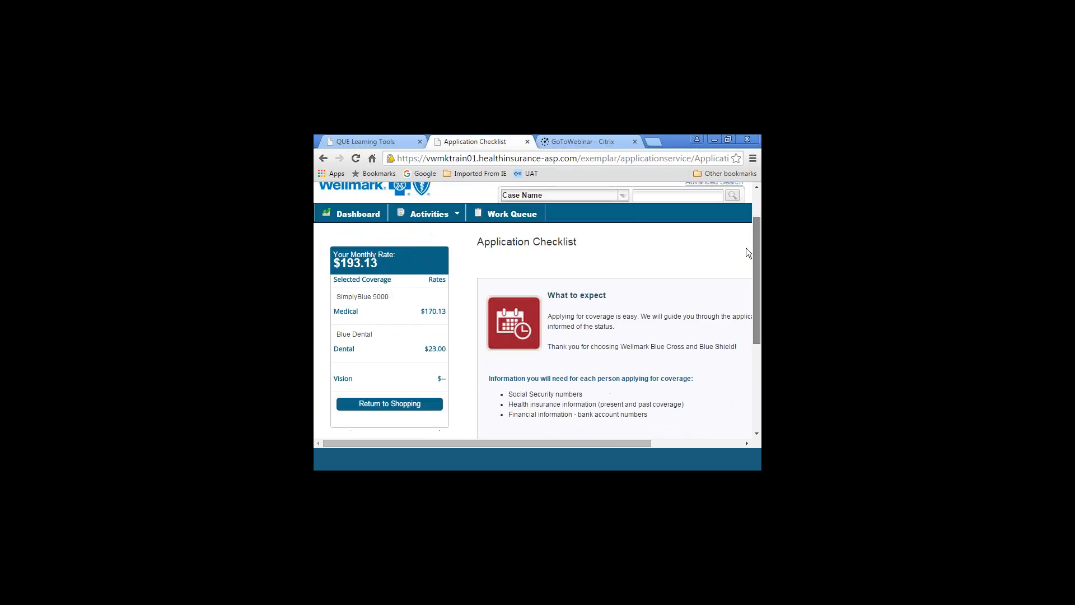
scroll(746, 247, "down", 1)
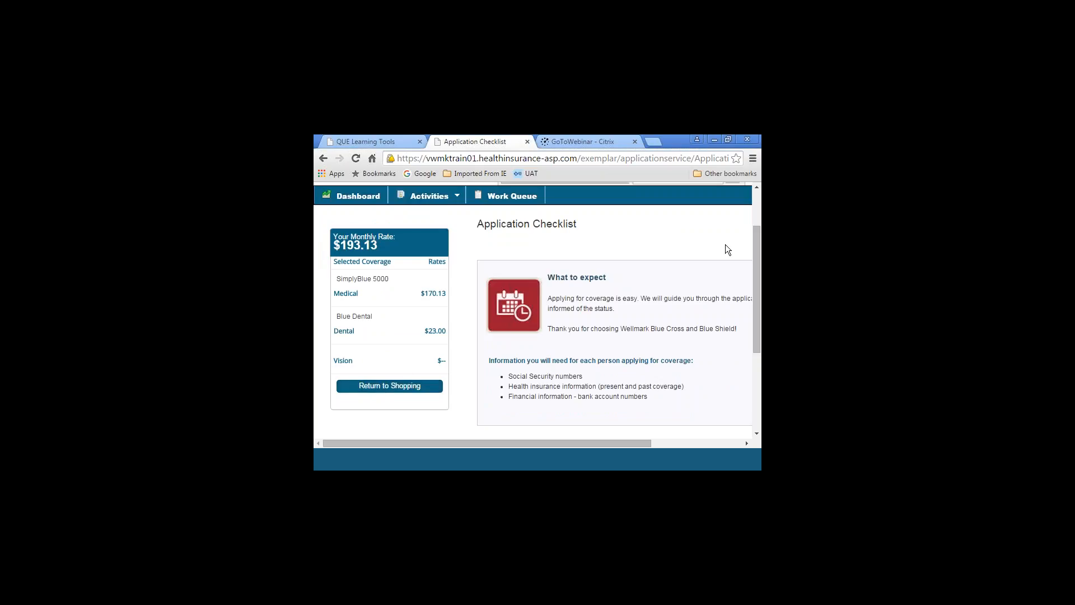
left_click_drag(757, 240, 760, 193)
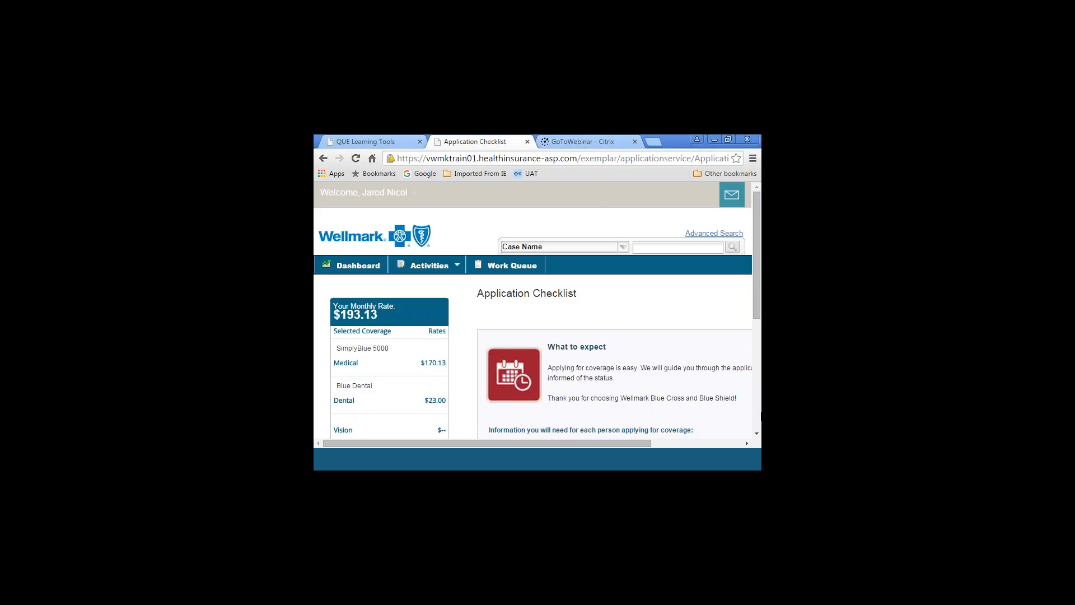
left_click(756, 433)
left_click(757, 434)
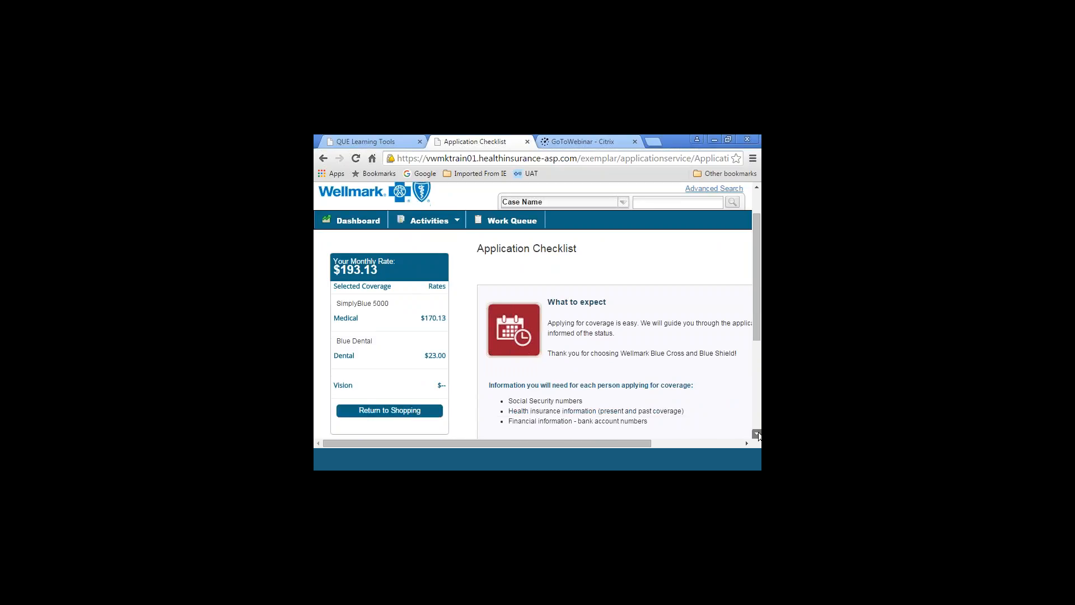
left_click(757, 433)
left_click(757, 195)
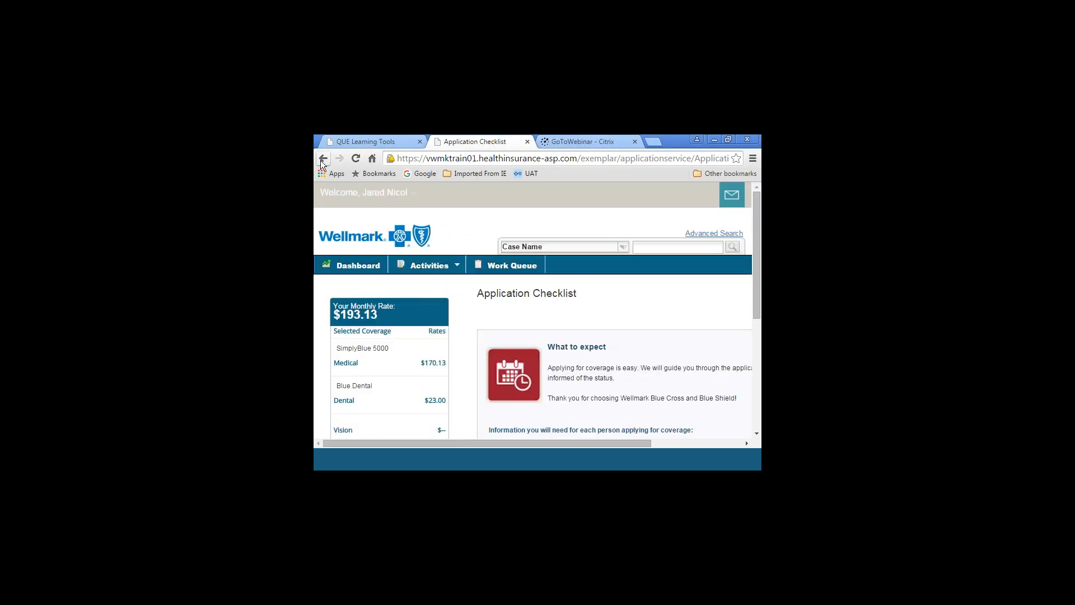
Open the account settings and set the notification method to Both
mouse_move(364, 192)
left_click(403, 193)
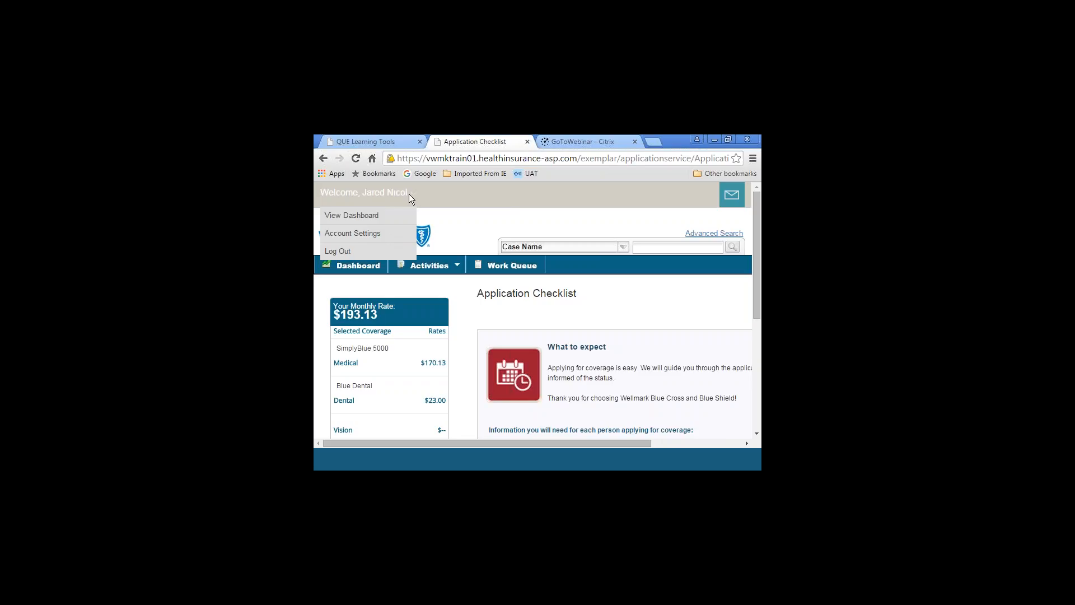
left_click(378, 236)
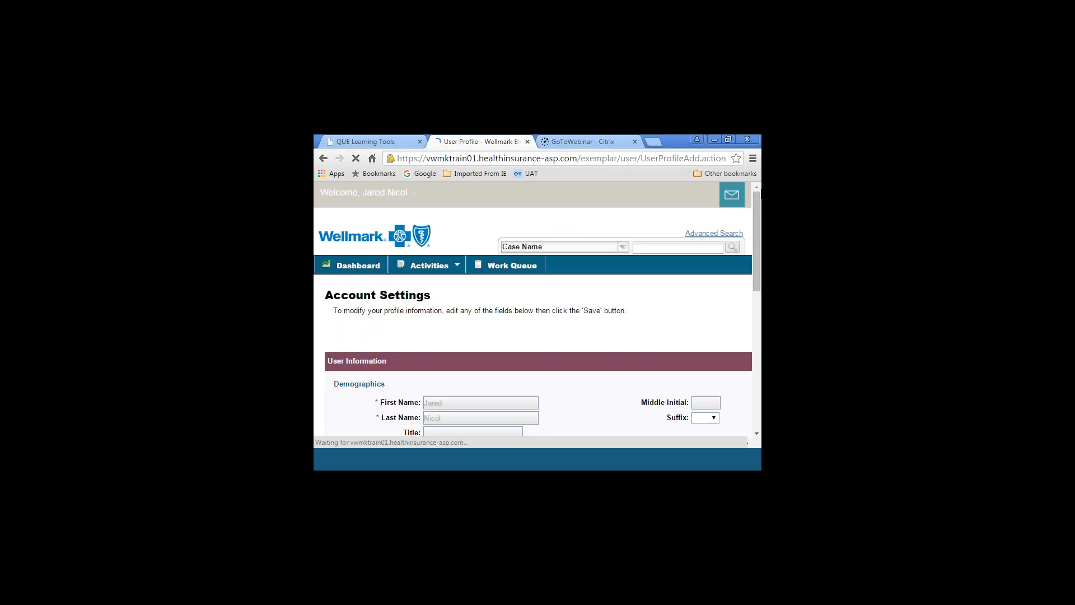
left_click_drag(759, 203, 760, 305)
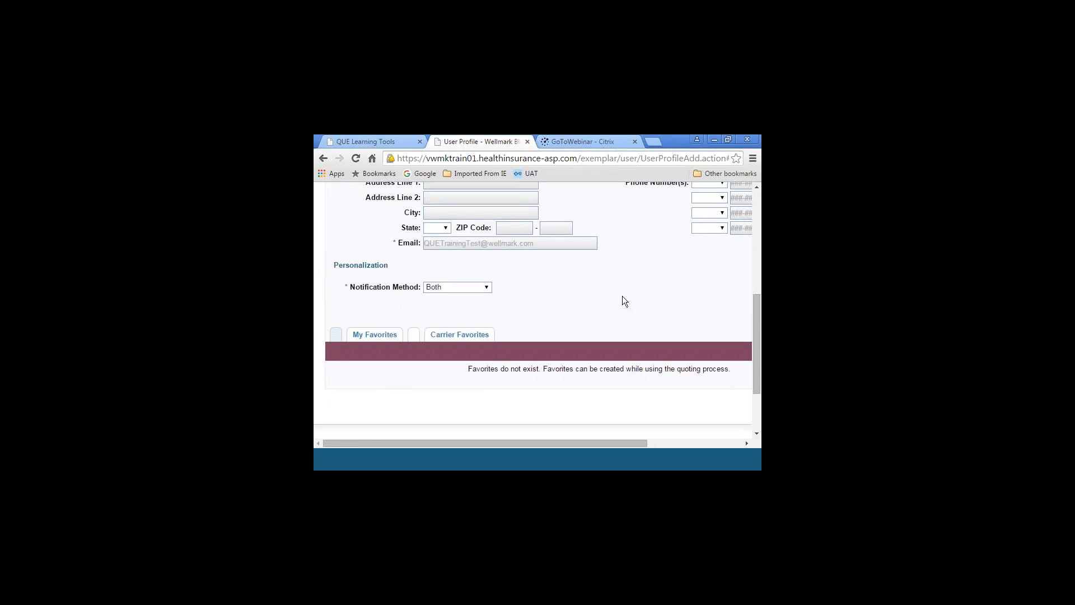
left_click(487, 289)
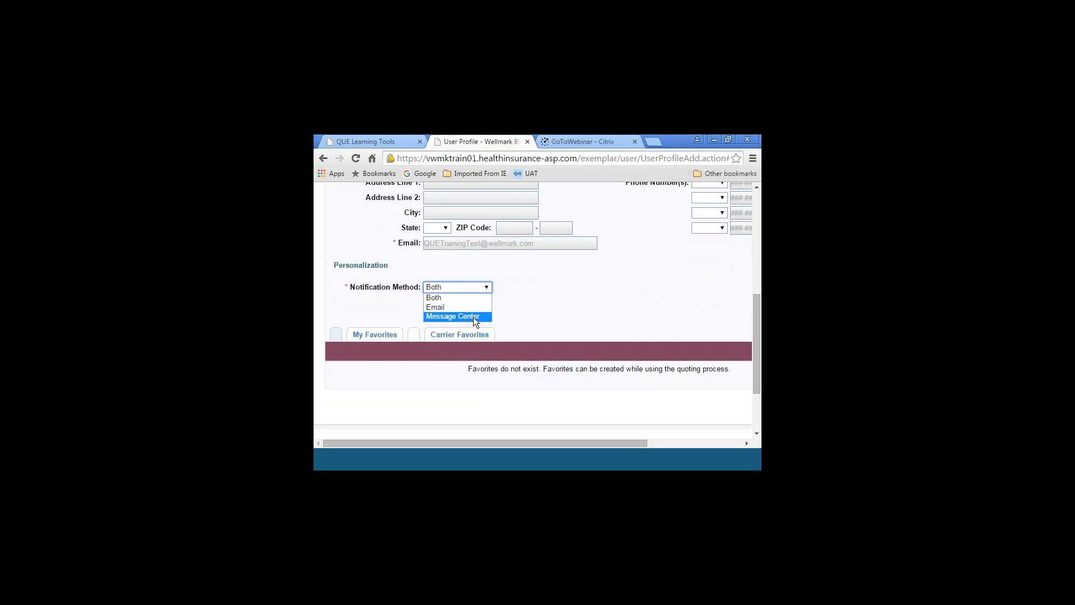
left_click(470, 297)
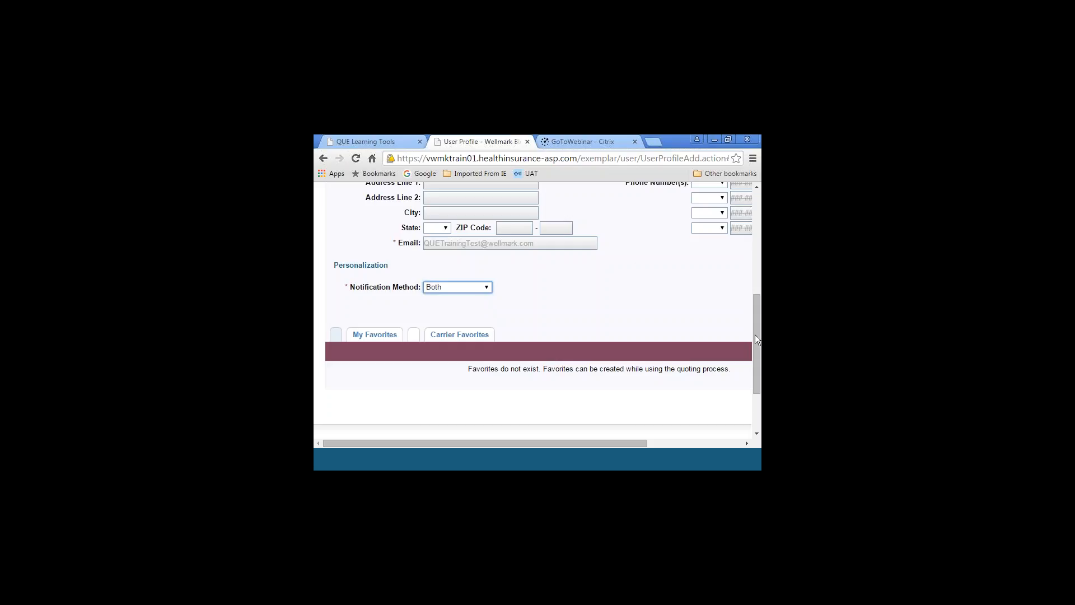
scroll(757, 435, "down", 3)
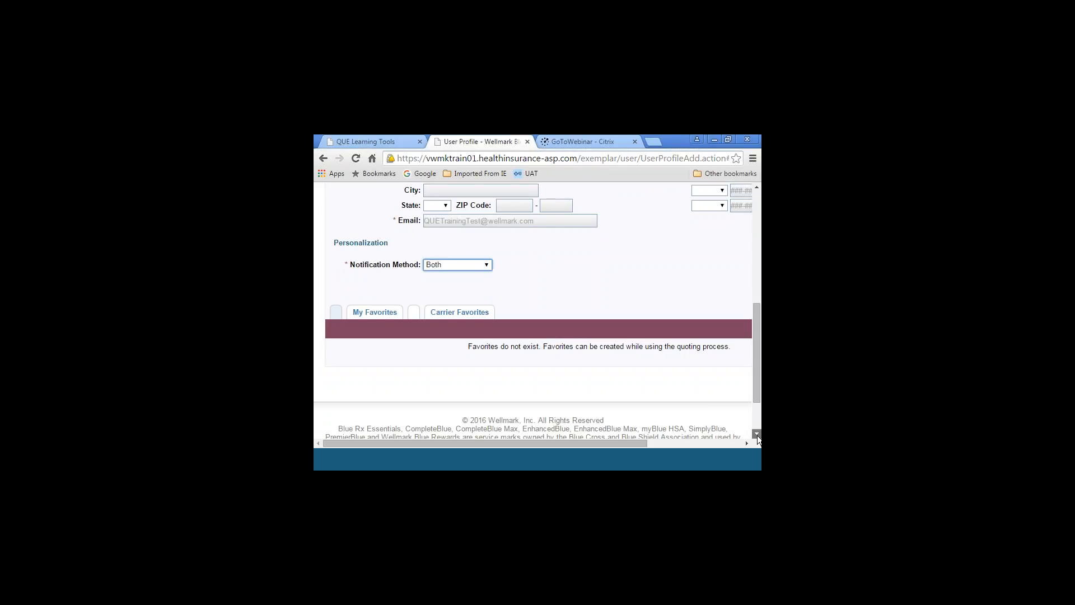
scroll(756, 190, "up", 3)
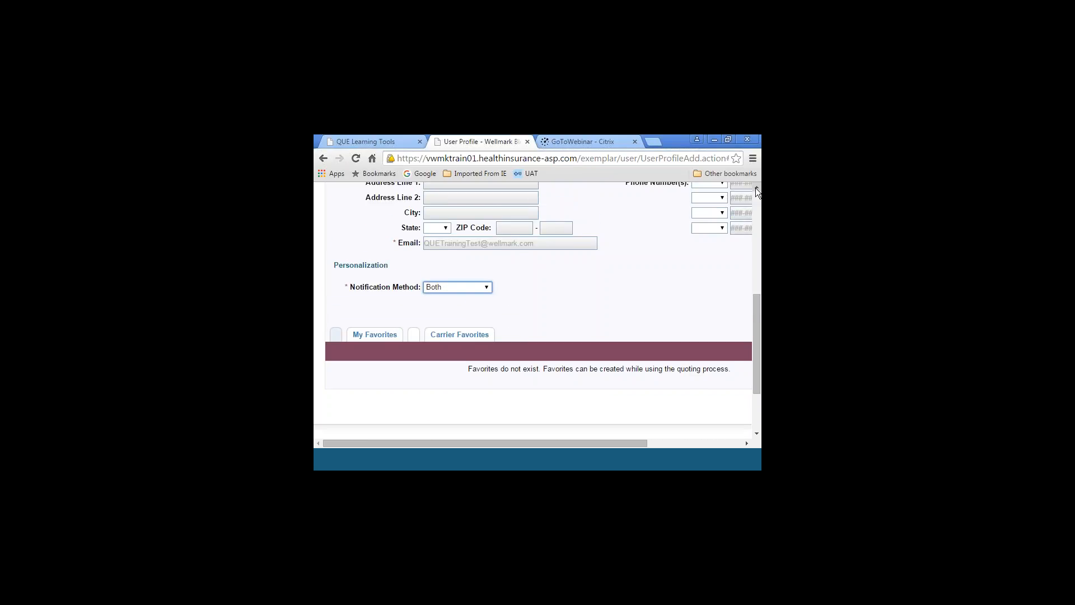
left_click(339, 305)
Search for the applicant's case by last name and open the matching case summary
left_click(757, 204)
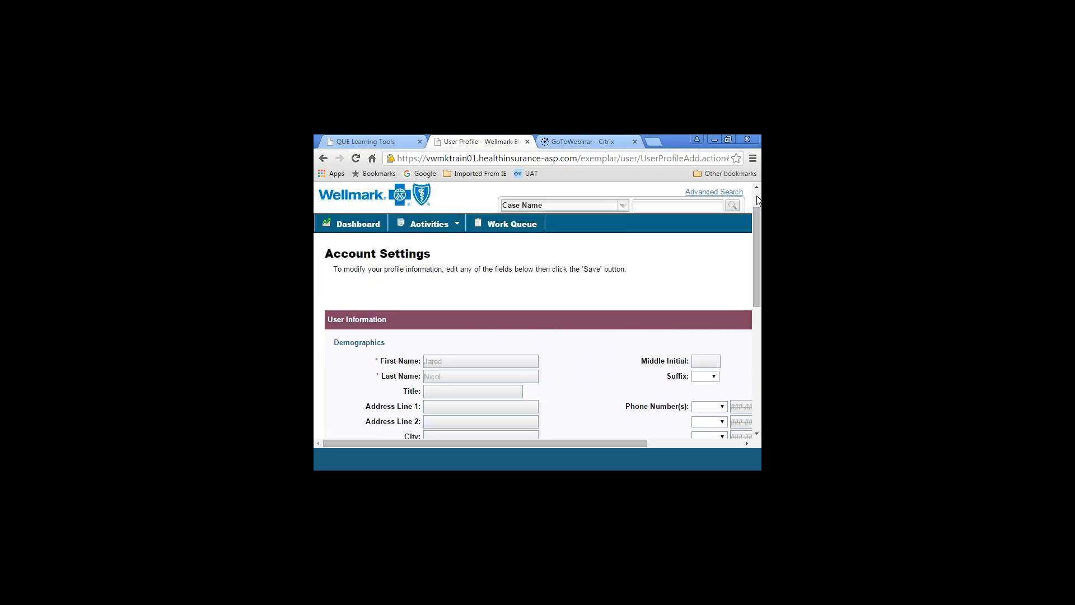
left_click(756, 188)
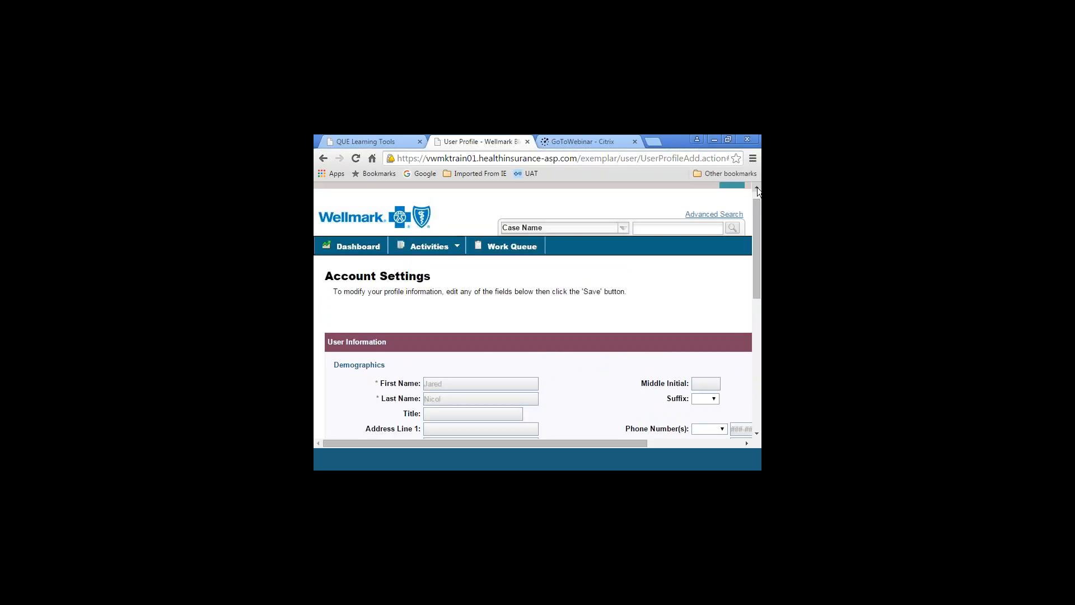
left_click(757, 189)
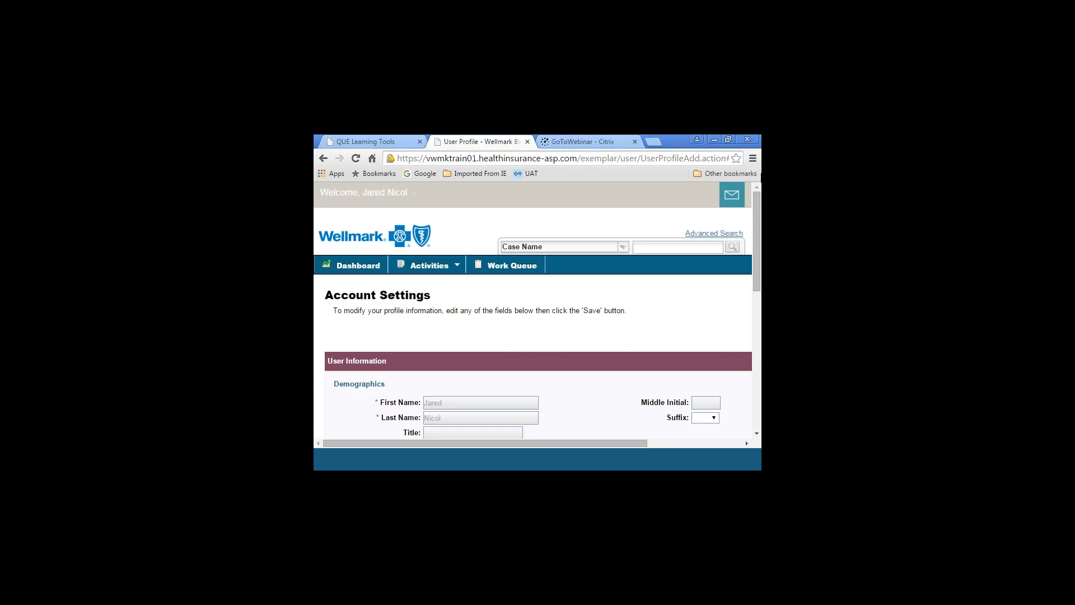
left_click(683, 247)
type("fakename")
left_click(735, 249)
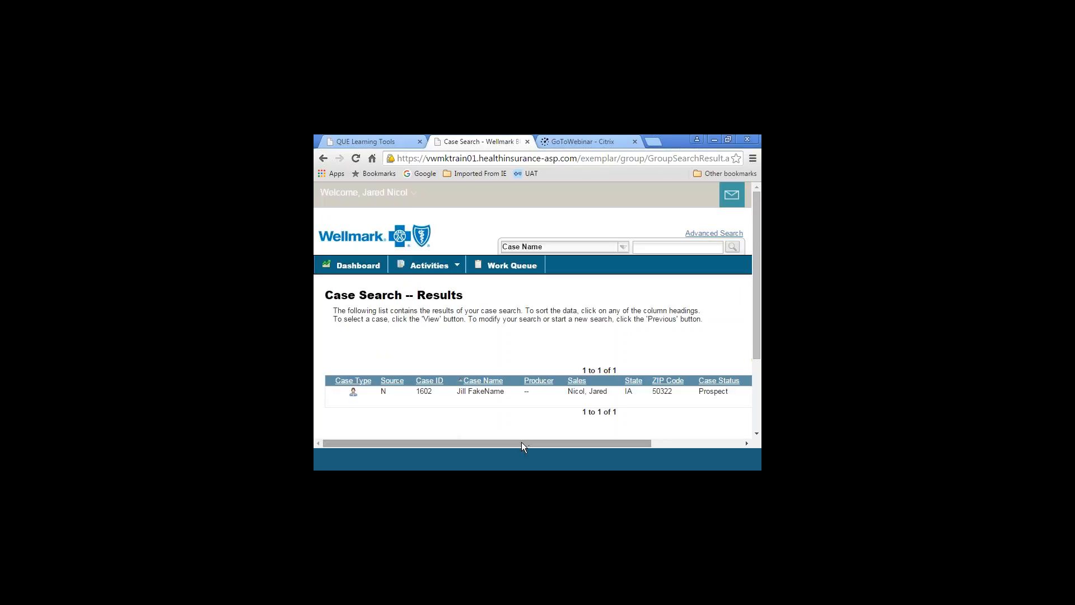
left_click_drag(522, 441, 614, 442)
left_click(720, 398)
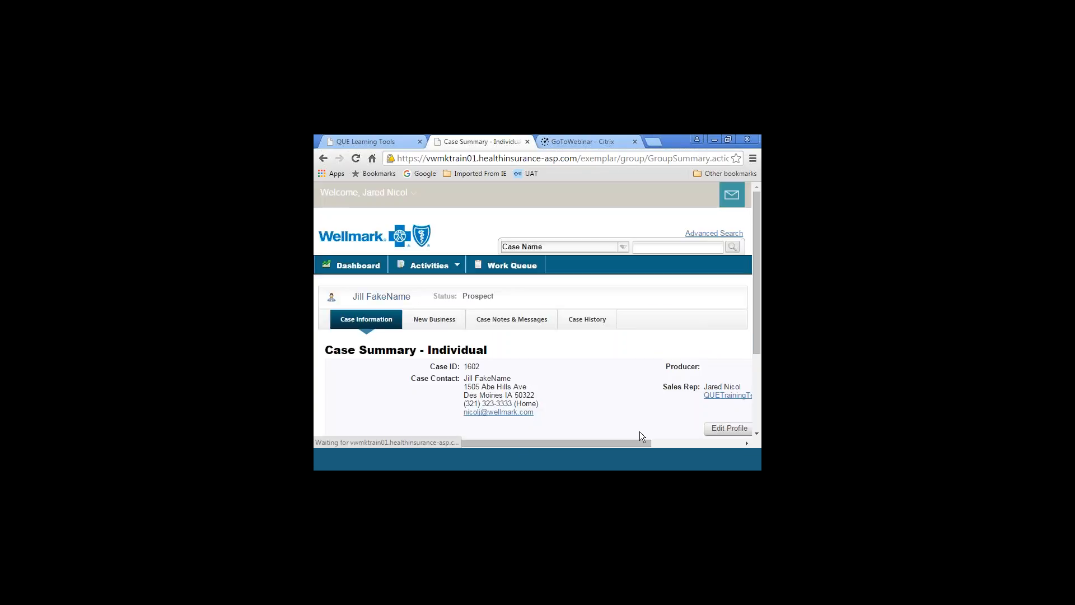
Open the case's New Business section and review the listed applications and quotes with their statuses
left_click(428, 316)
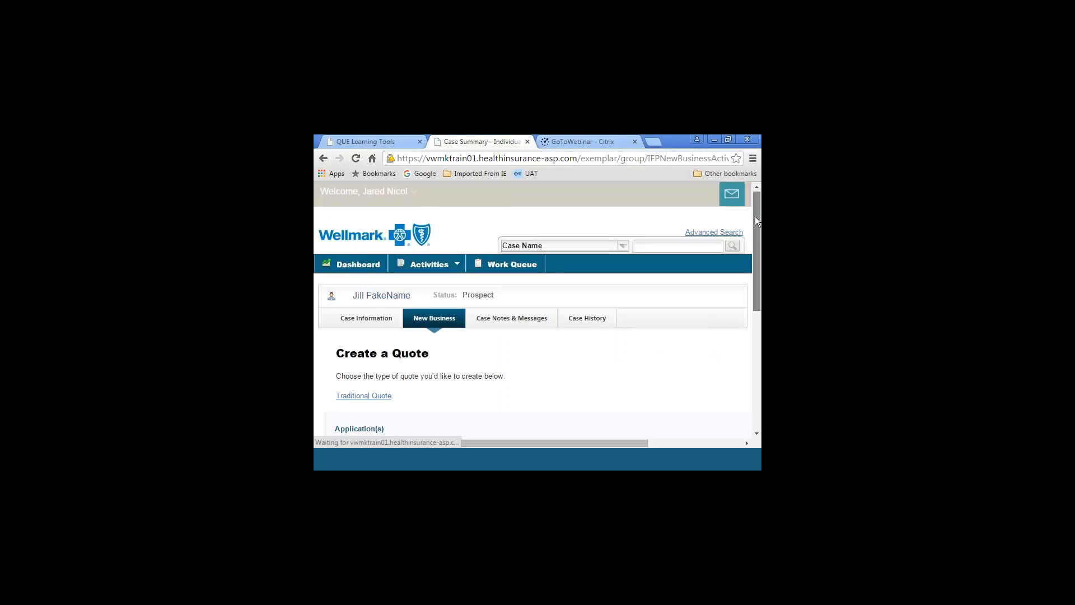
left_click_drag(755, 217, 754, 265)
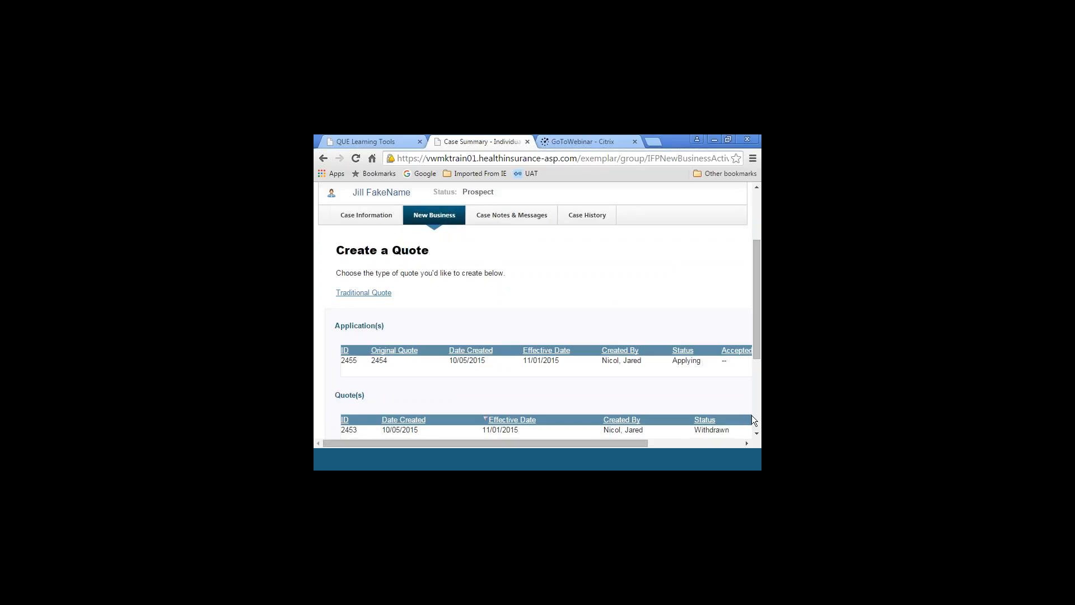
left_click(755, 434)
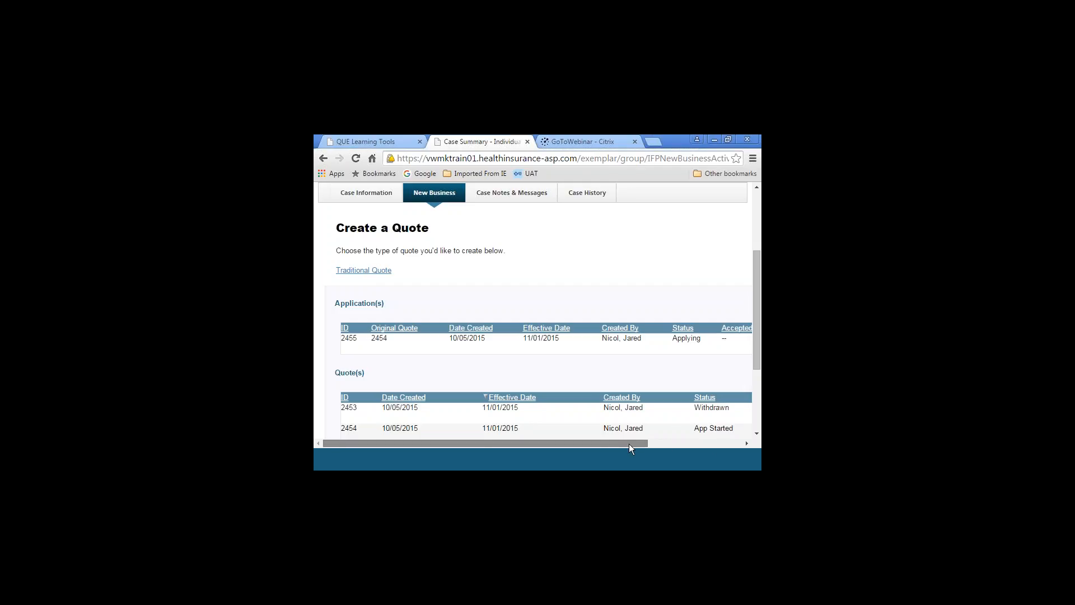
left_click_drag(629, 443, 696, 443)
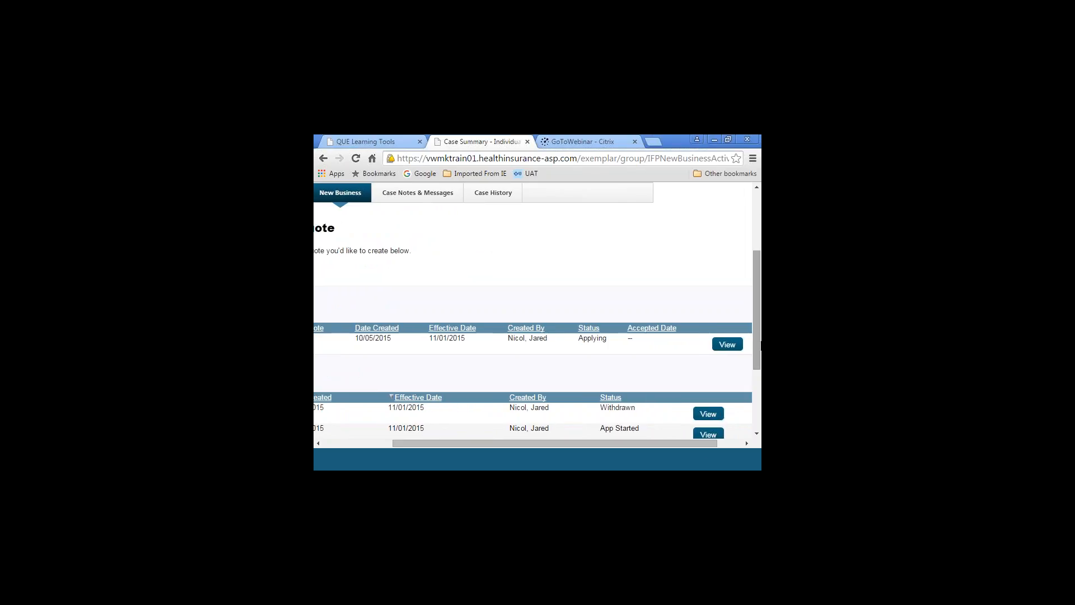
left_click(757, 435)
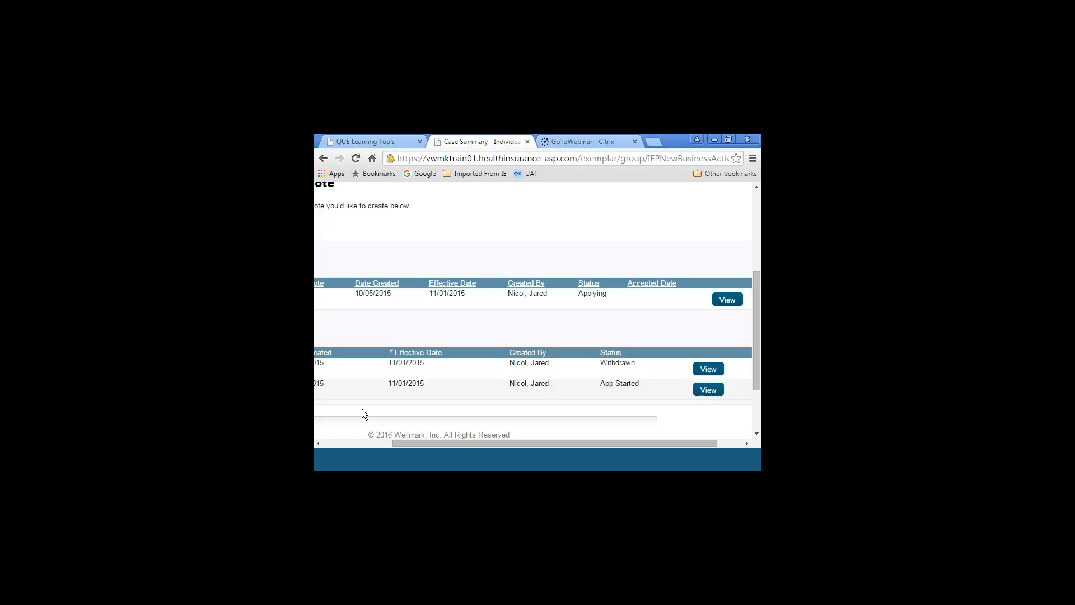
left_click(330, 442)
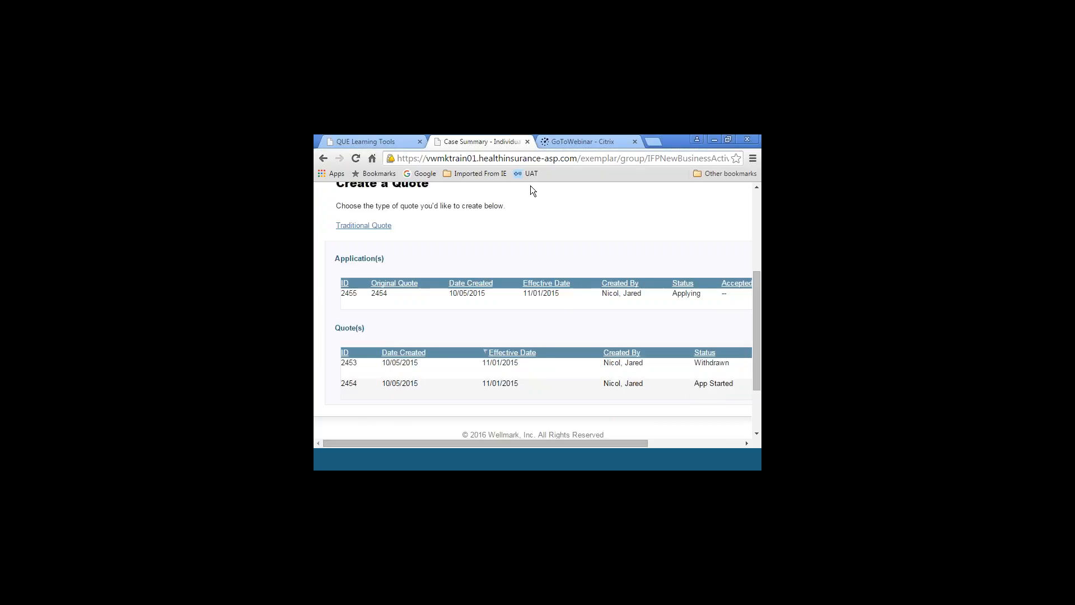
left_click(759, 210)
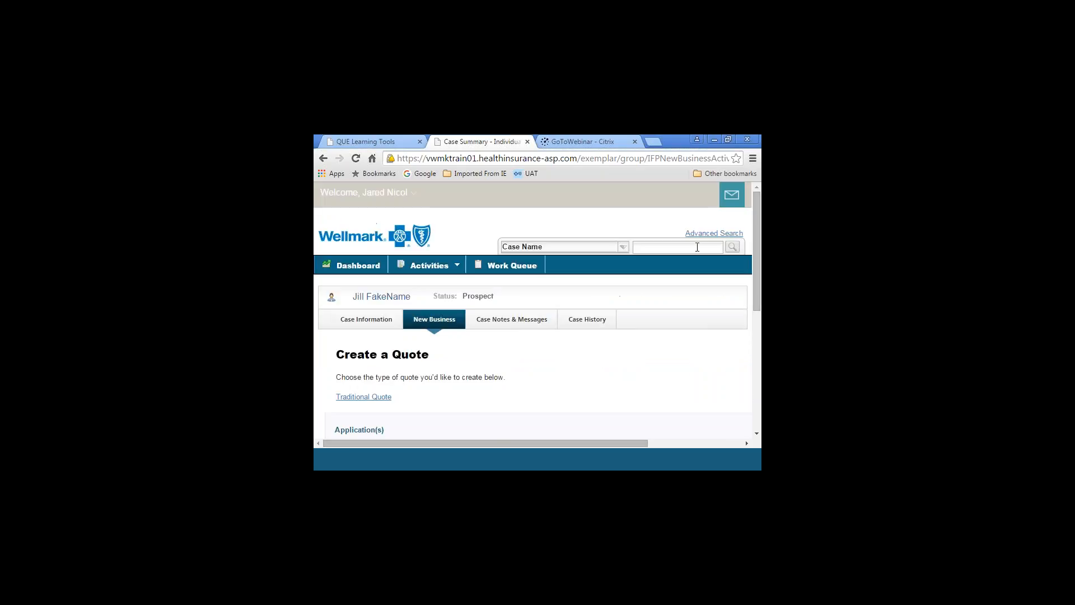